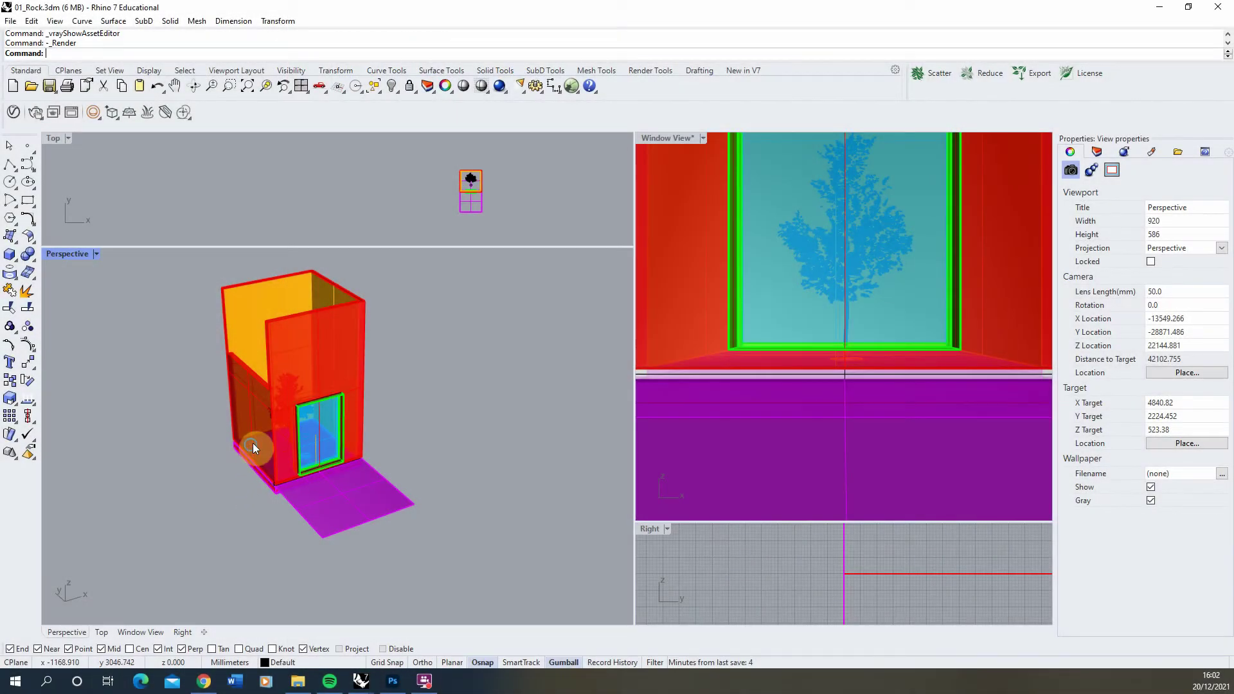
Select the floor slab outside the window, check the last V-Ray render, then go to the Aerial Rocks 04 page in Chrome.
{"action": "right_click_drag", "start_coordinate": [252, 442], "coordinate": [283, 457]}
{"action": "scroll", "coordinate": [371, 519], "scroll_direction": "up", "scroll_amount": 3}
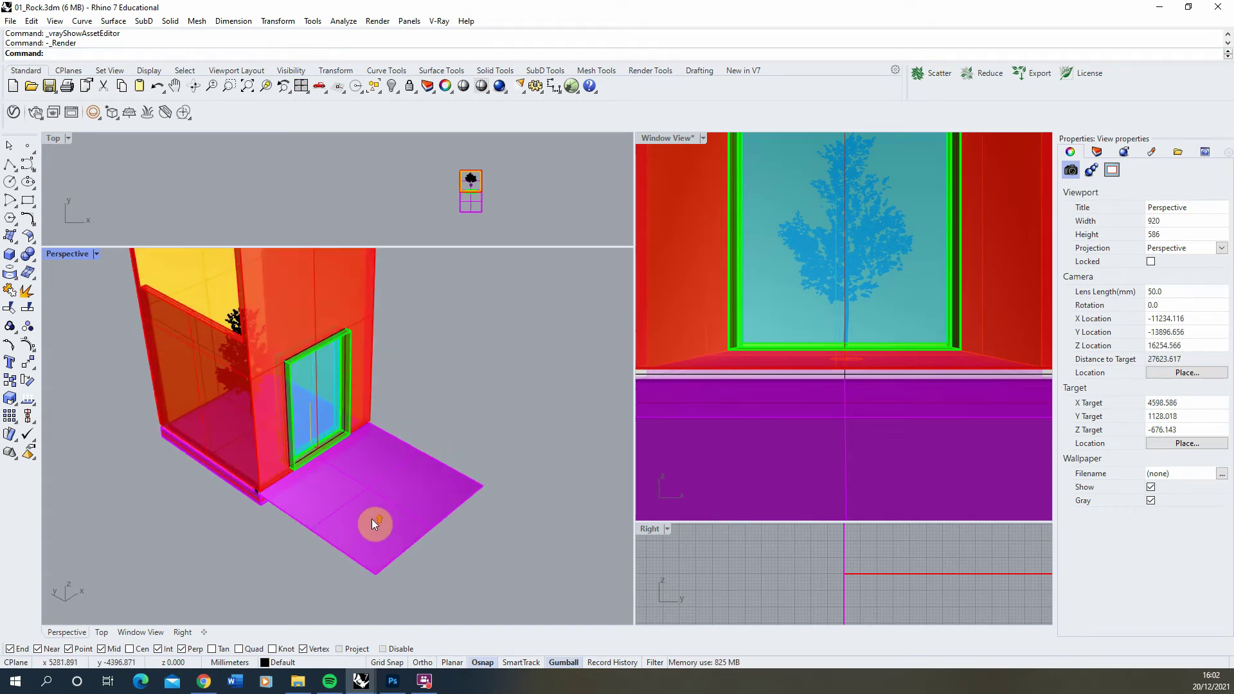
{"action": "left_click", "coordinate": [373, 499]}
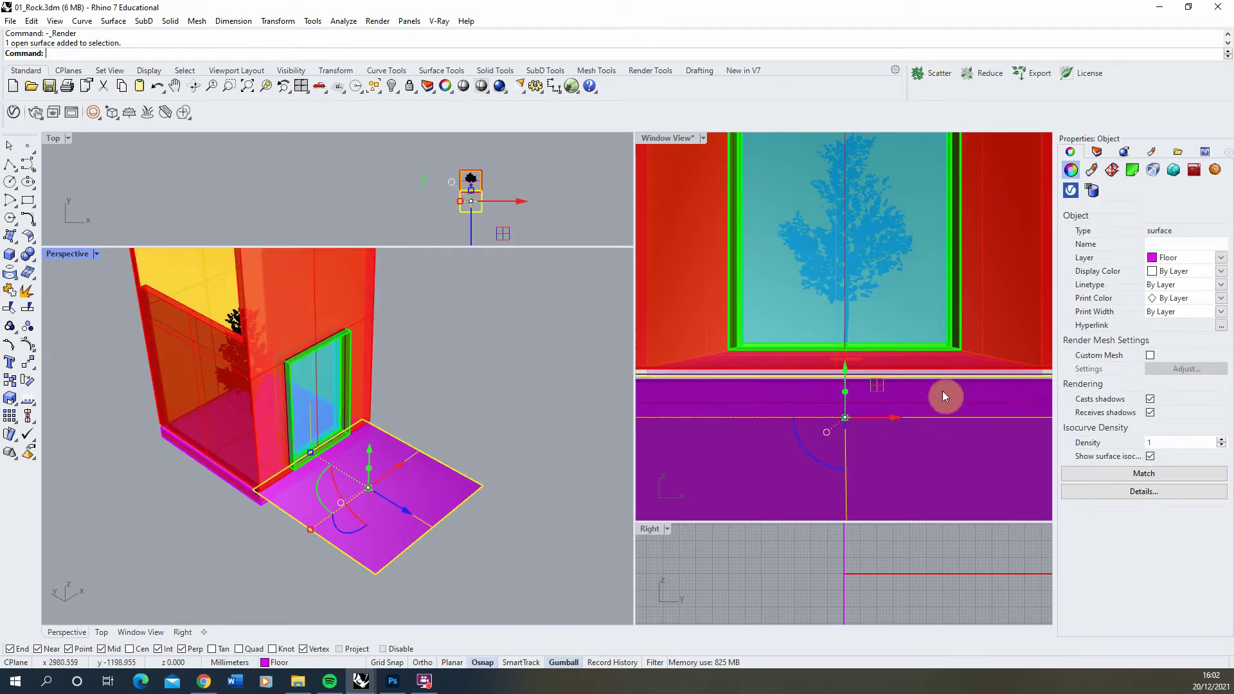
{"action": "left_click", "coordinate": [93, 112]}
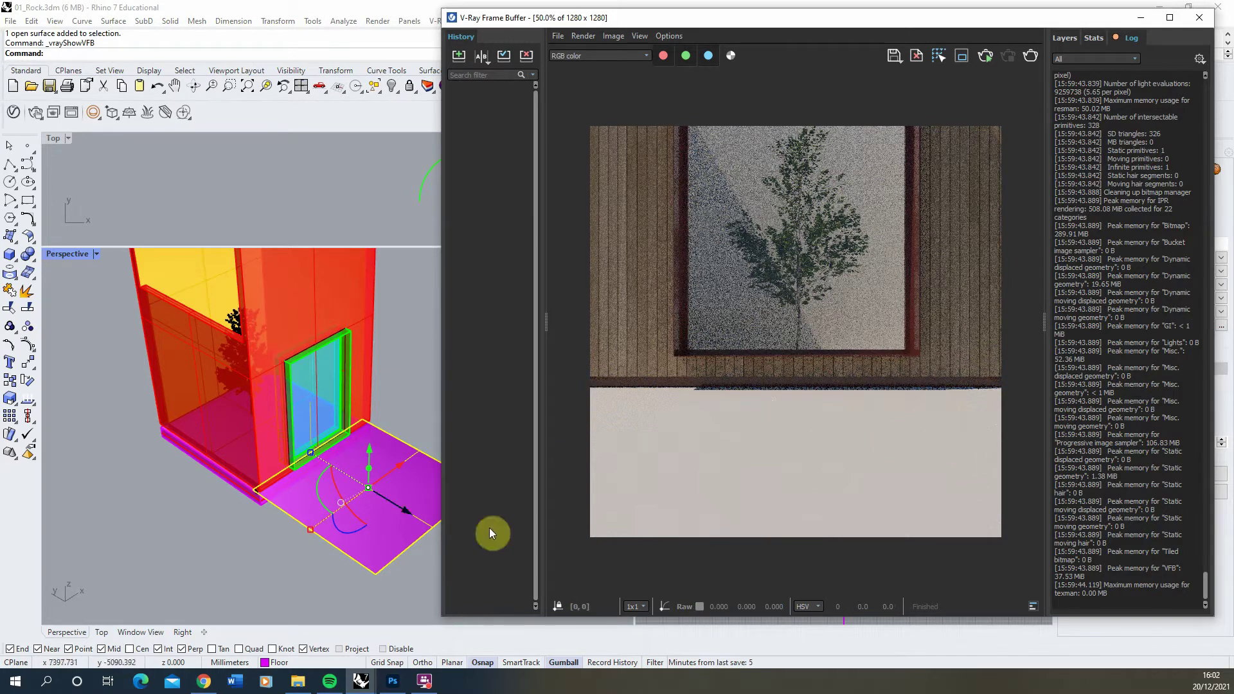
{"action": "left_click", "coordinate": [204, 681]}
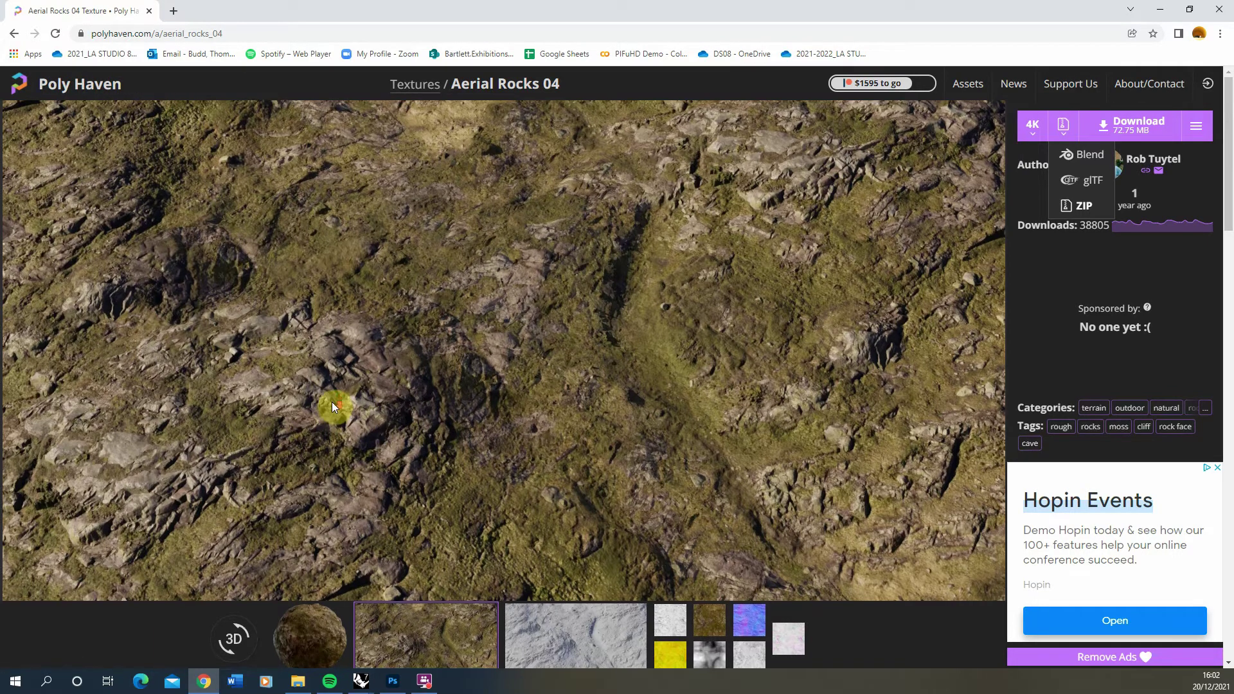
{"action": "scroll", "coordinate": [707, 546], "scroll_direction": "down", "scroll_amount": 2}
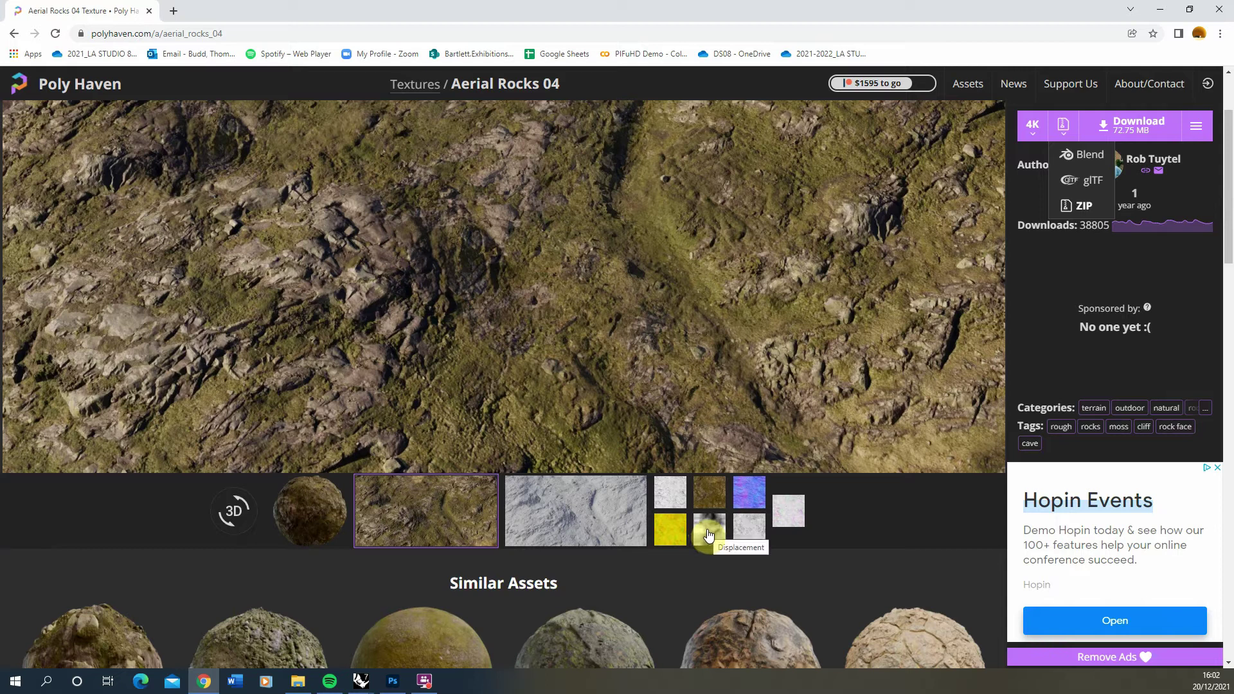
{"action": "scroll", "coordinate": [460, 384], "scroll_direction": "up", "scroll_amount": 2}
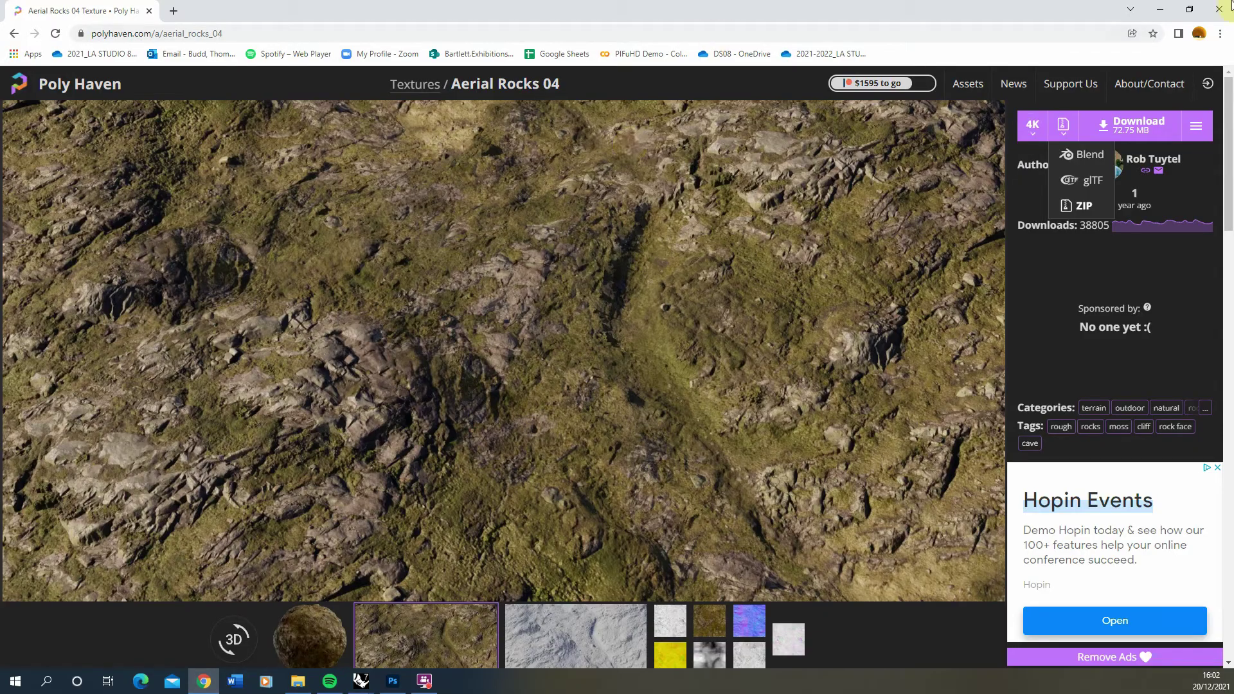
Return to Rhino, open the V-Ray Asset Editor and move the render window out of the way.
{"action": "left_click", "coordinate": [1160, 9]}
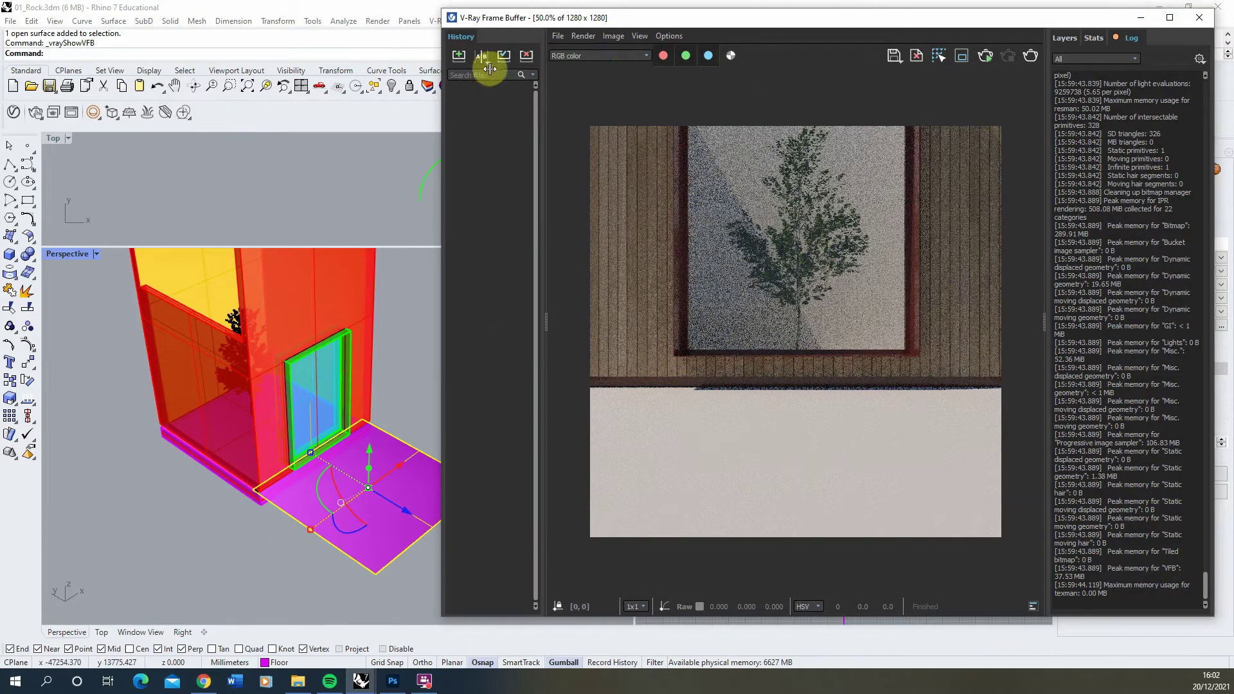
{"action": "left_click_drag", "start_coordinate": [569, 17], "coordinate": [592, 27]}
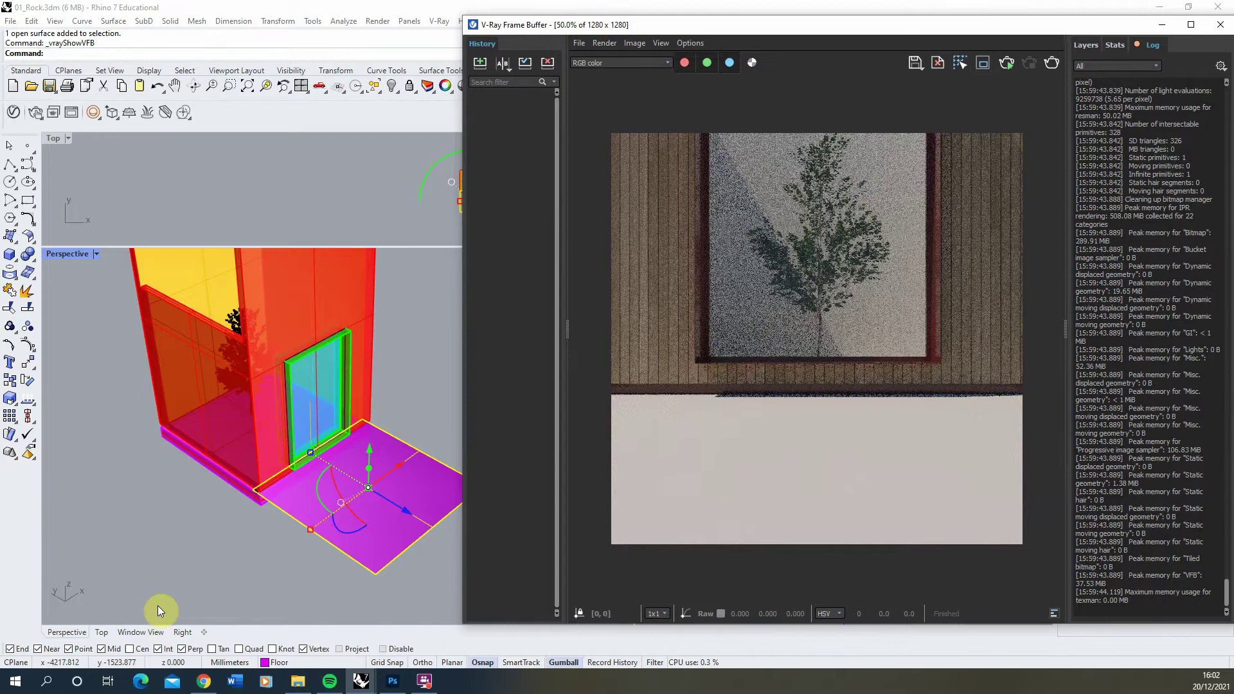
{"action": "left_click", "coordinate": [13, 113]}
{"action": "left_click", "coordinate": [1160, 27]}
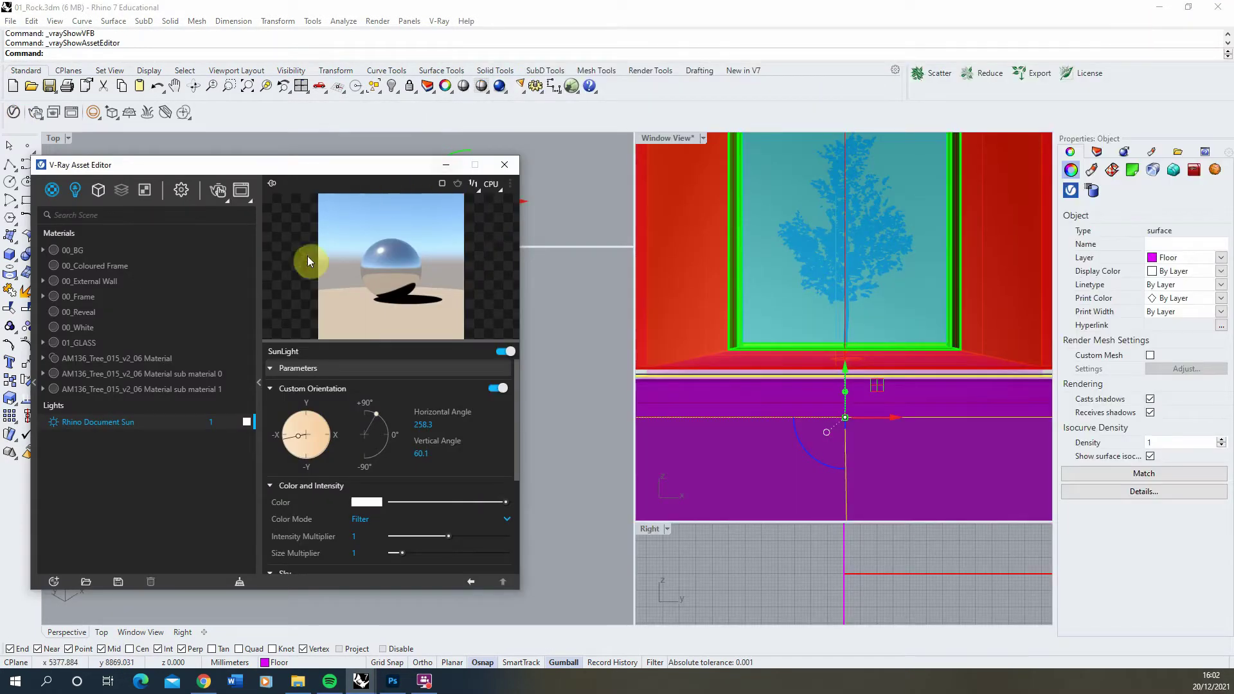
Create a new Generic material and bring up the texture types for its diffuse colour.
{"action": "left_click", "coordinate": [53, 583]}
{"action": "mouse_move", "coordinate": [84, 568]}
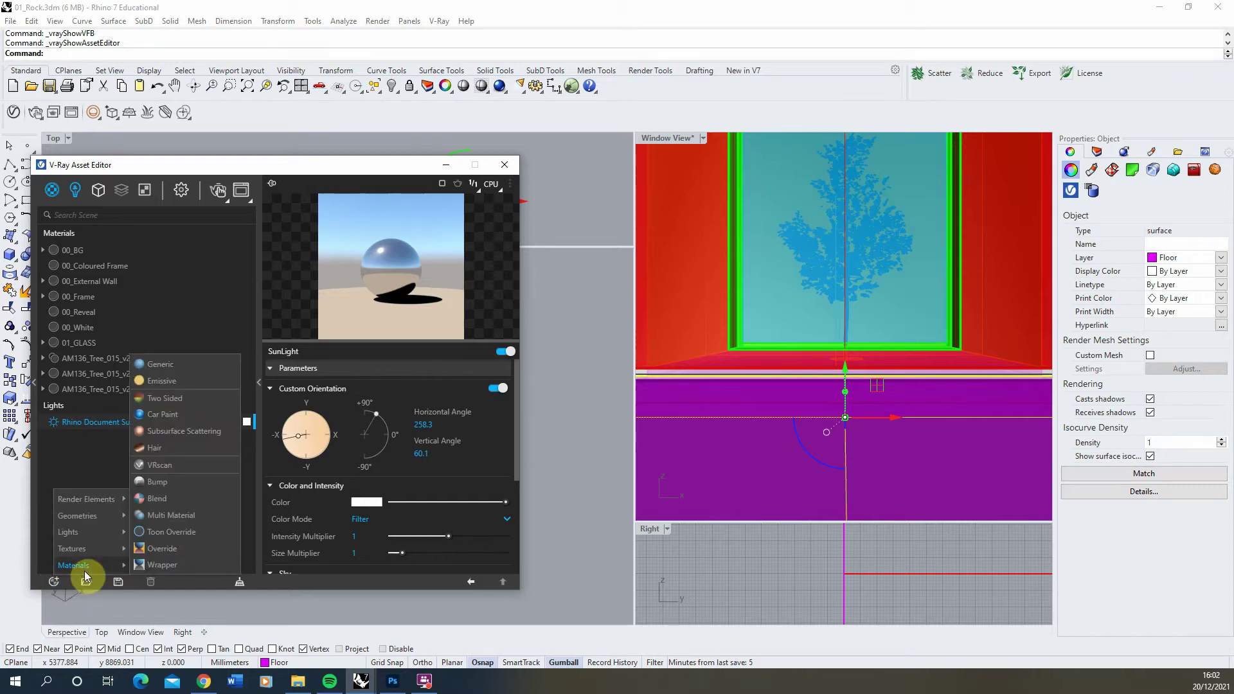
{"action": "left_click", "coordinate": [169, 365]}
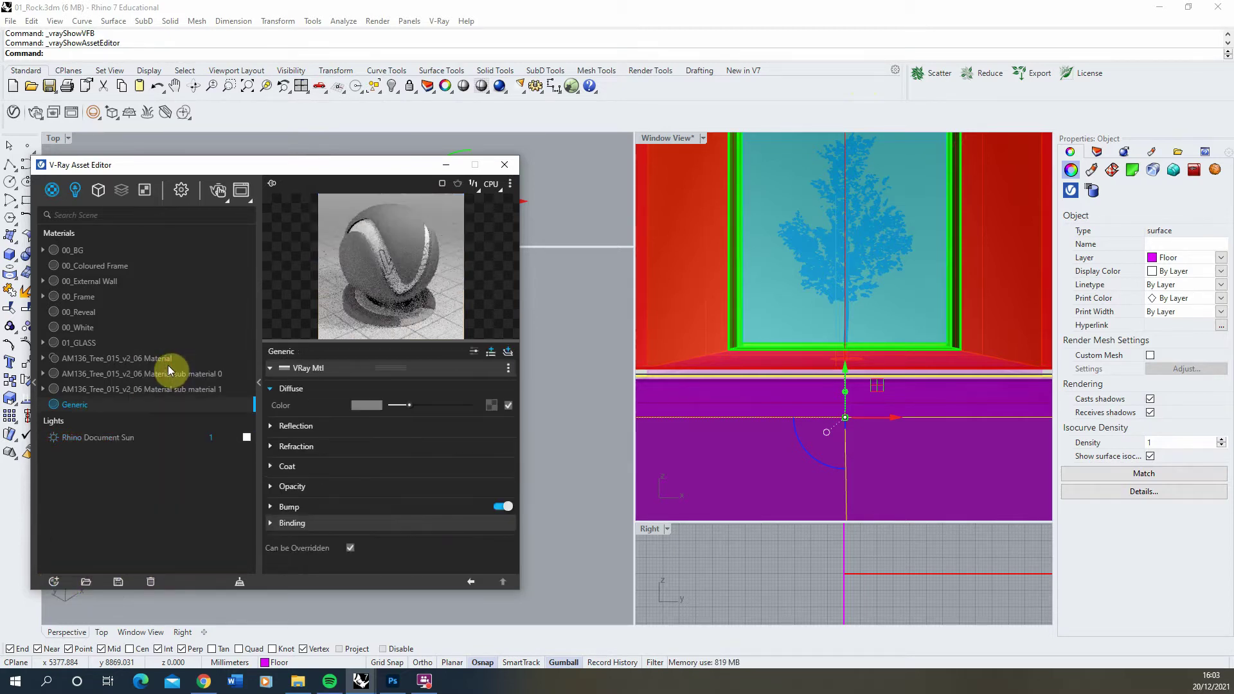
{"action": "left_click", "coordinate": [485, 410]}
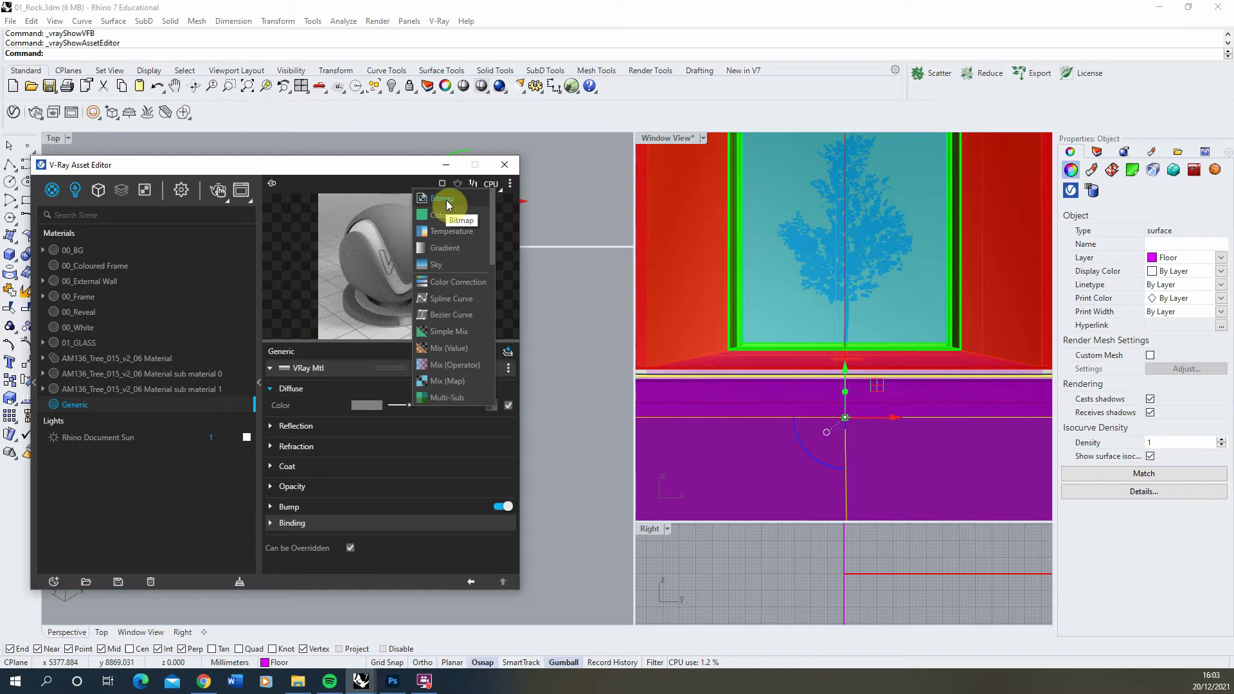
Choose Bitmap for the diffuse and browse to 14_Rock > aerial_rocks_04_4k > textures.
{"action": "left_click", "coordinate": [443, 200]}
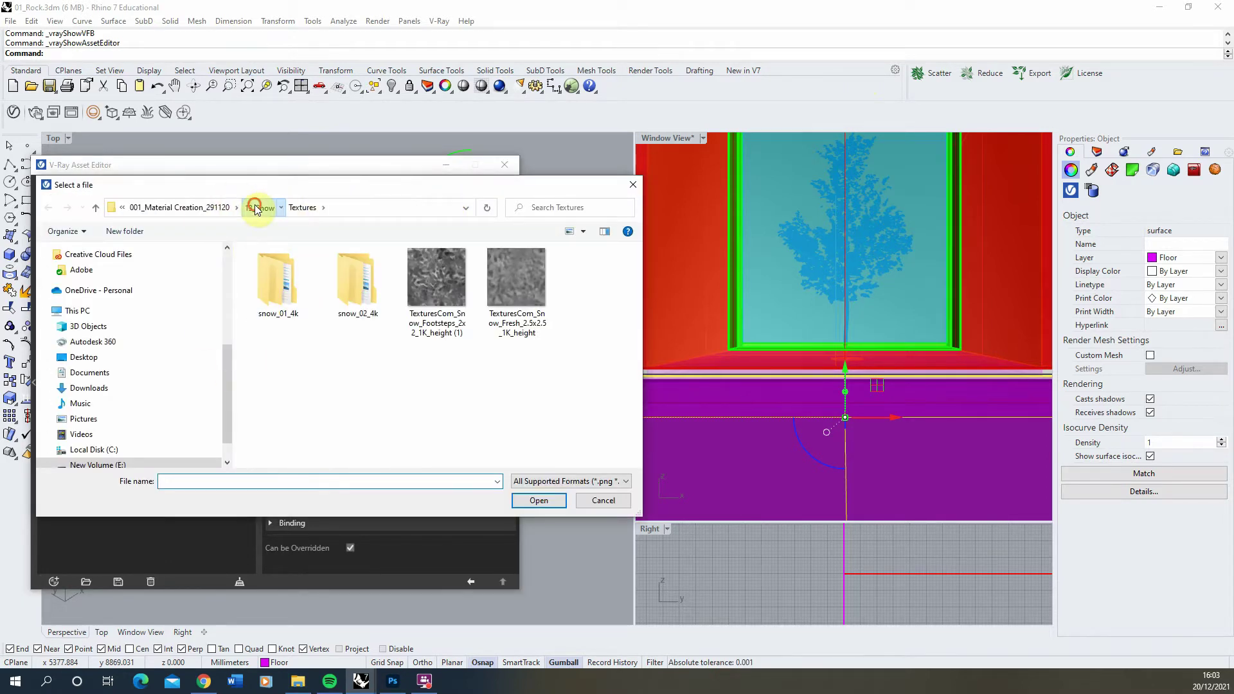
{"action": "left_click", "coordinate": [254, 207]}
{"action": "left_click", "coordinate": [256, 207]}
{"action": "double_click", "coordinate": [276, 460]}
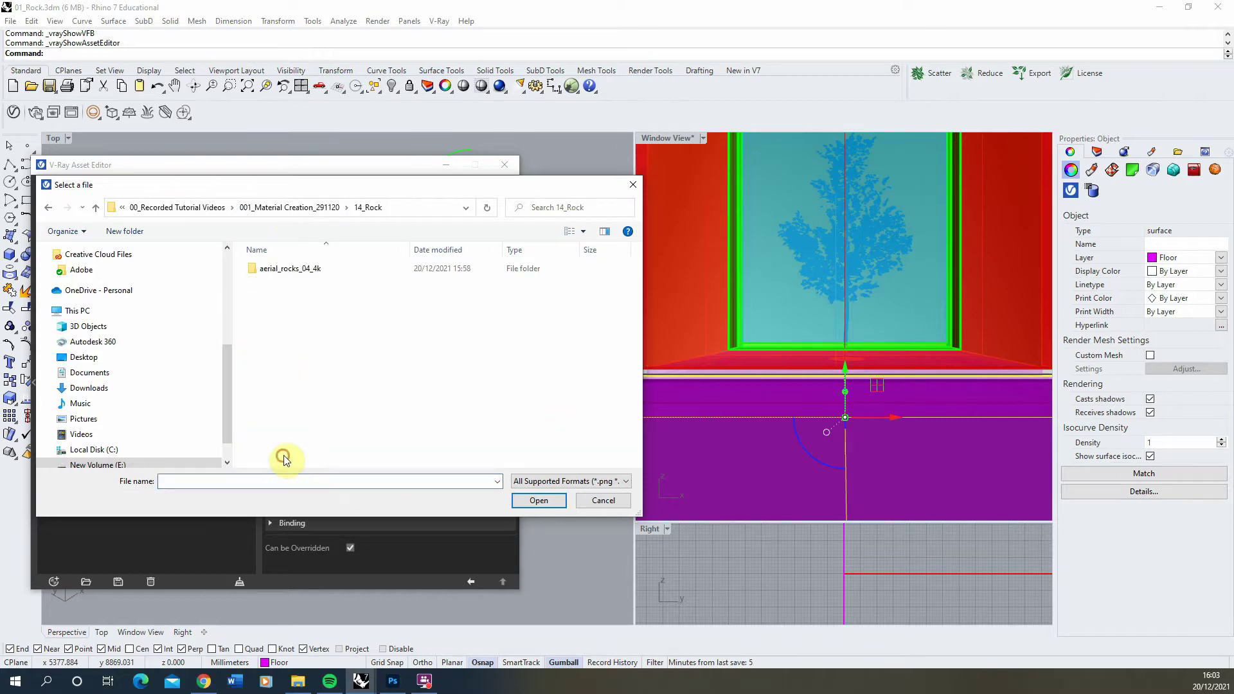
{"action": "double_click", "coordinate": [311, 268]}
{"action": "double_click", "coordinate": [292, 274]}
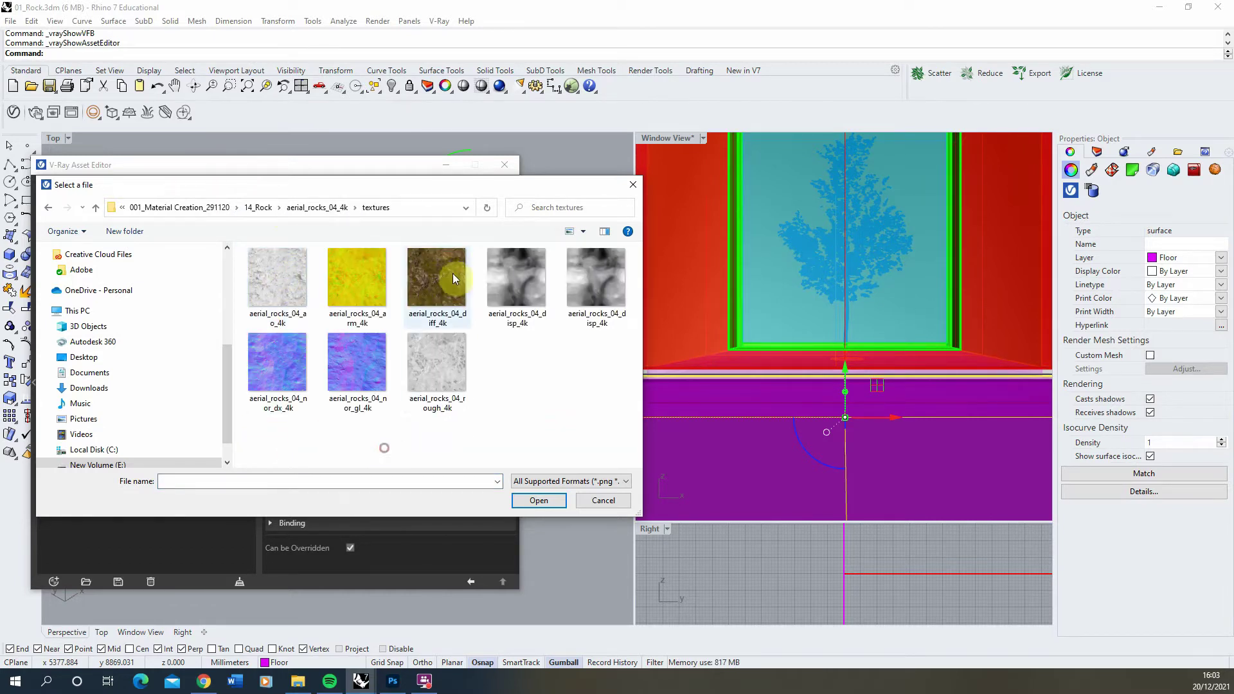
Load aerial_rocks_04_diff_4k as the diffuse bitmap, viewing files as extra large thumbnails.
{"action": "left_click", "coordinate": [432, 273]}
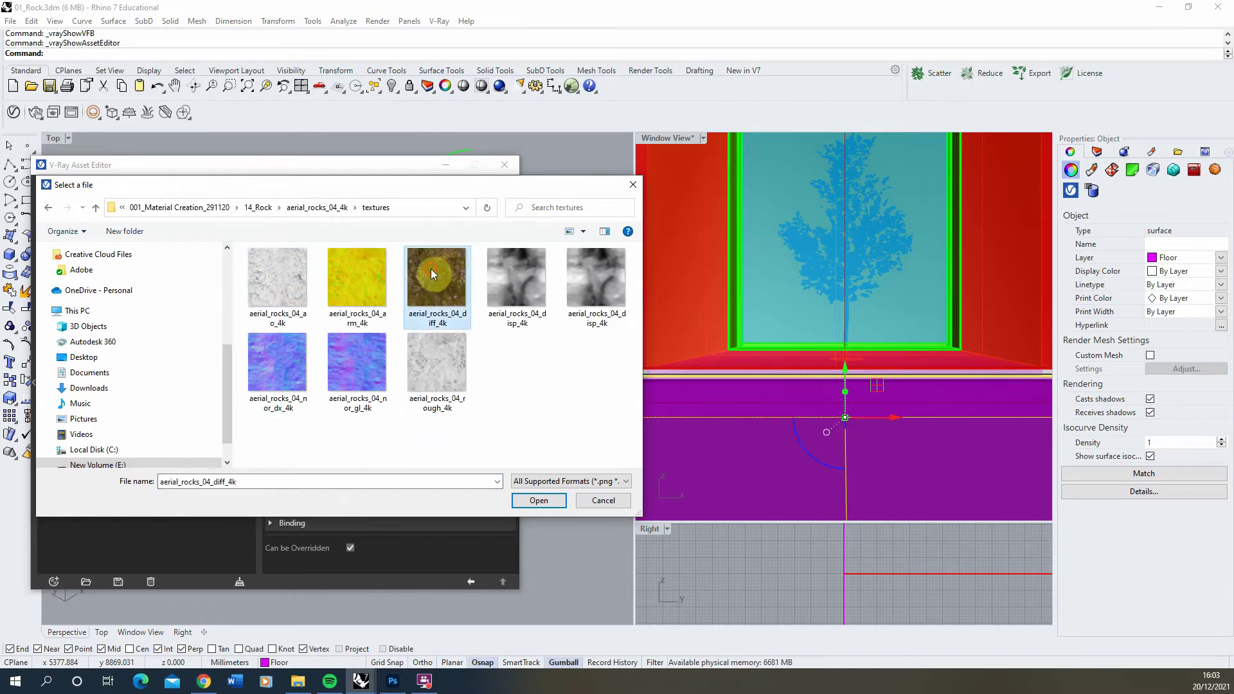
{"action": "right_click", "coordinate": [499, 377]}
{"action": "mouse_move", "coordinate": [533, 383]}
{"action": "left_click", "coordinate": [689, 381]}
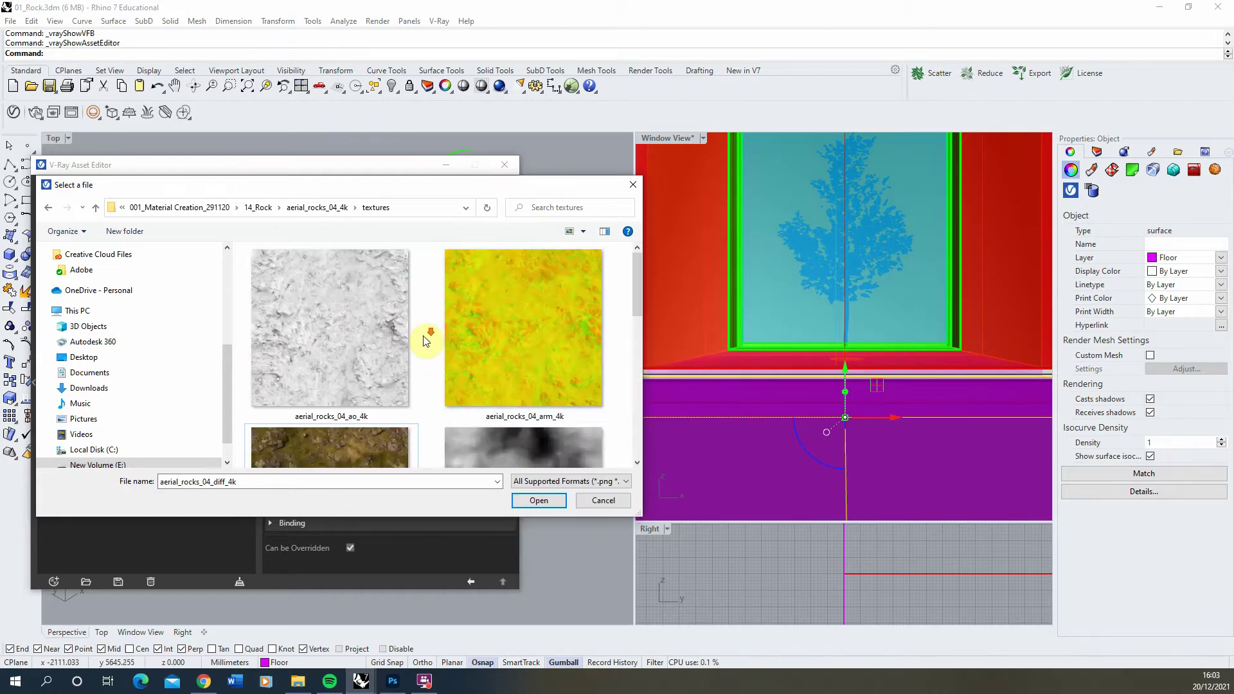
{"action": "left_click", "coordinate": [537, 500]}
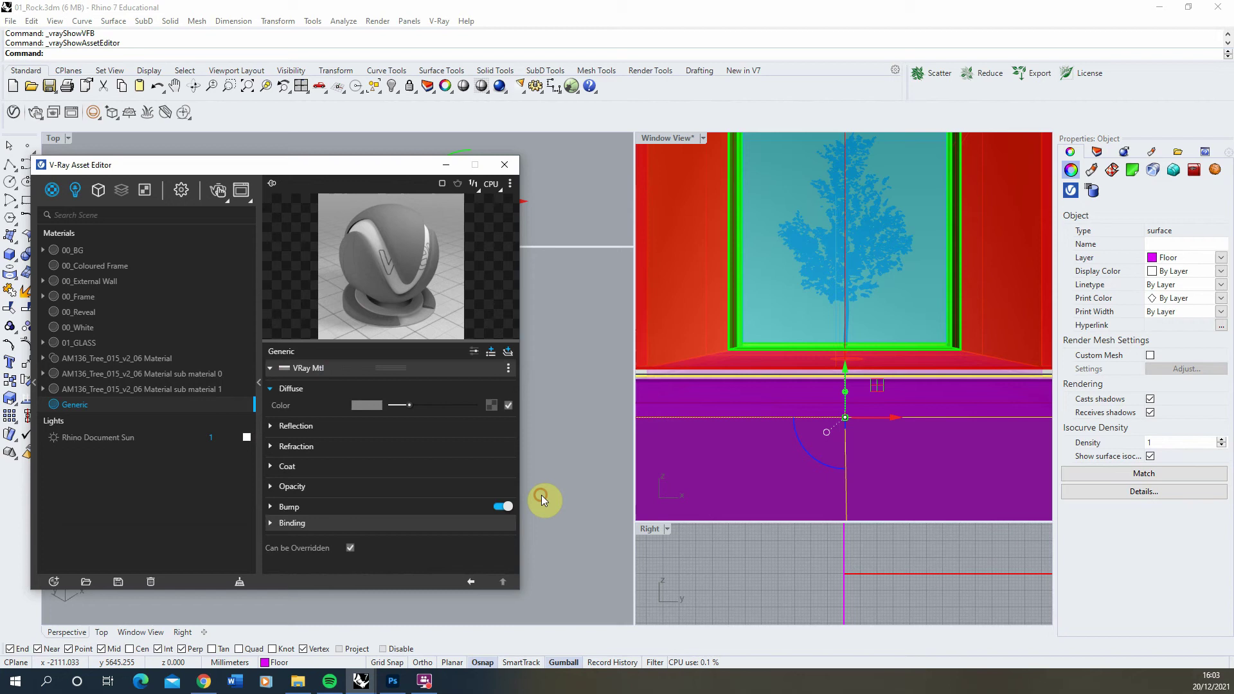
Go back to the Generic material and rename it 01_Rock.
{"action": "left_click", "coordinate": [316, 160]}
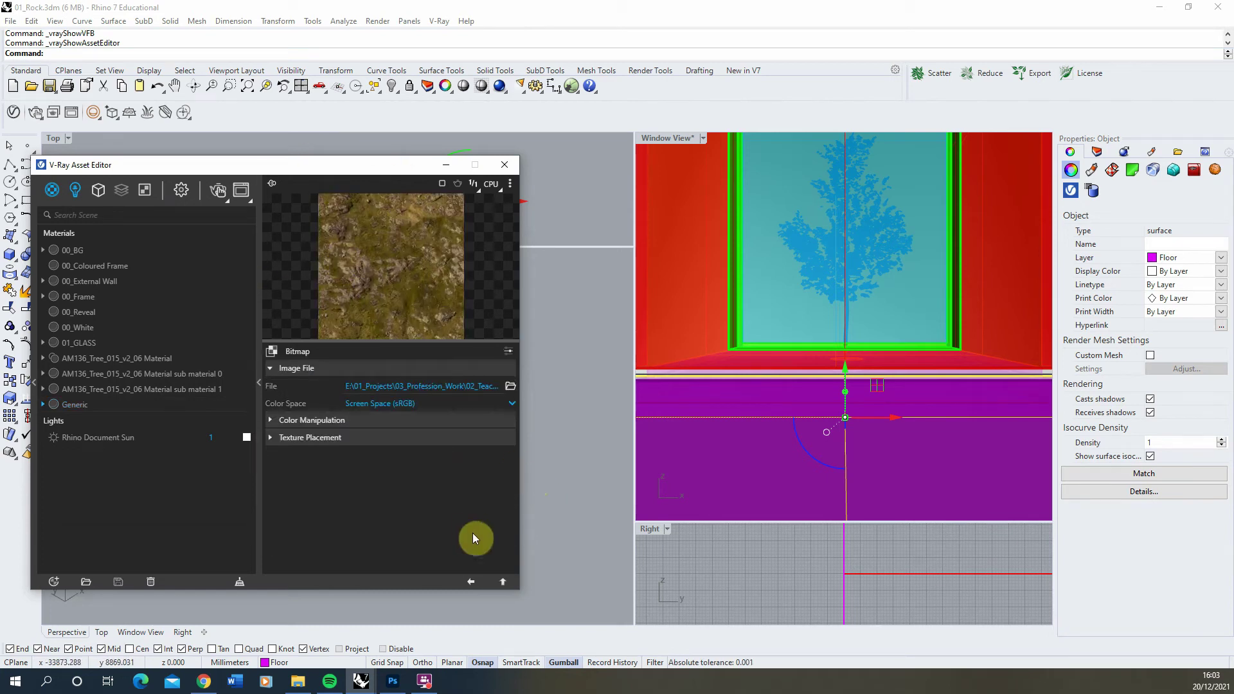
{"action": "left_click", "coordinate": [471, 582]}
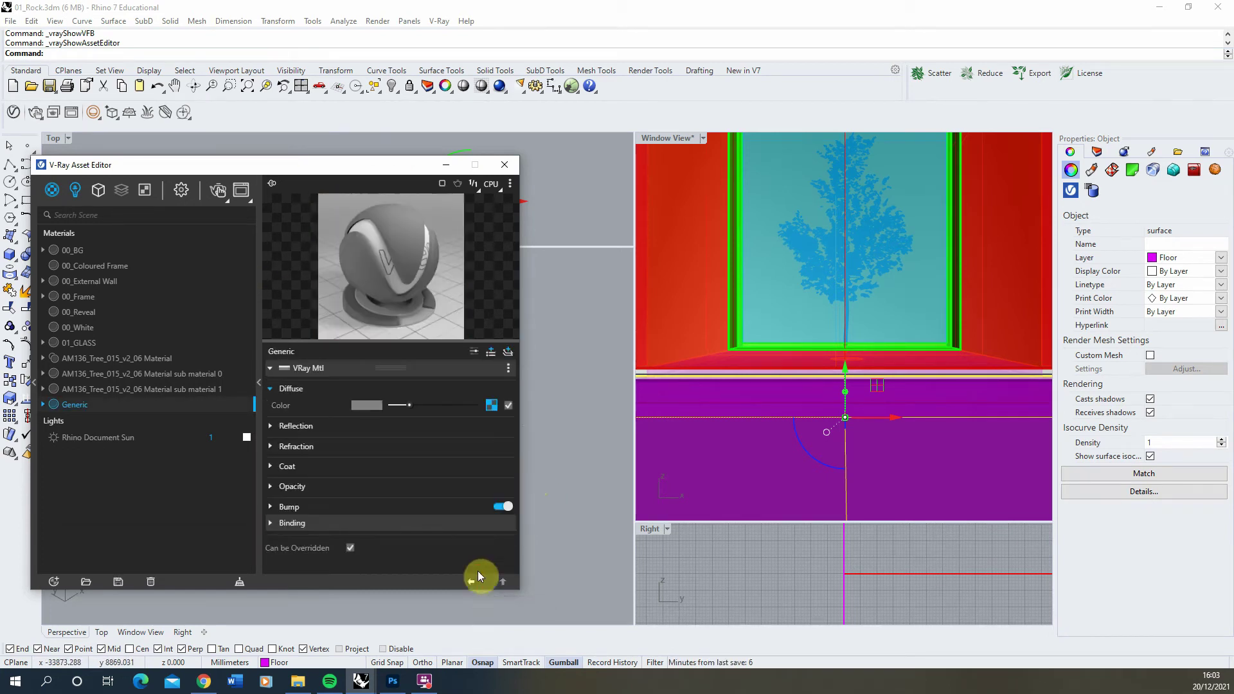
{"action": "double_click", "coordinate": [103, 404]}
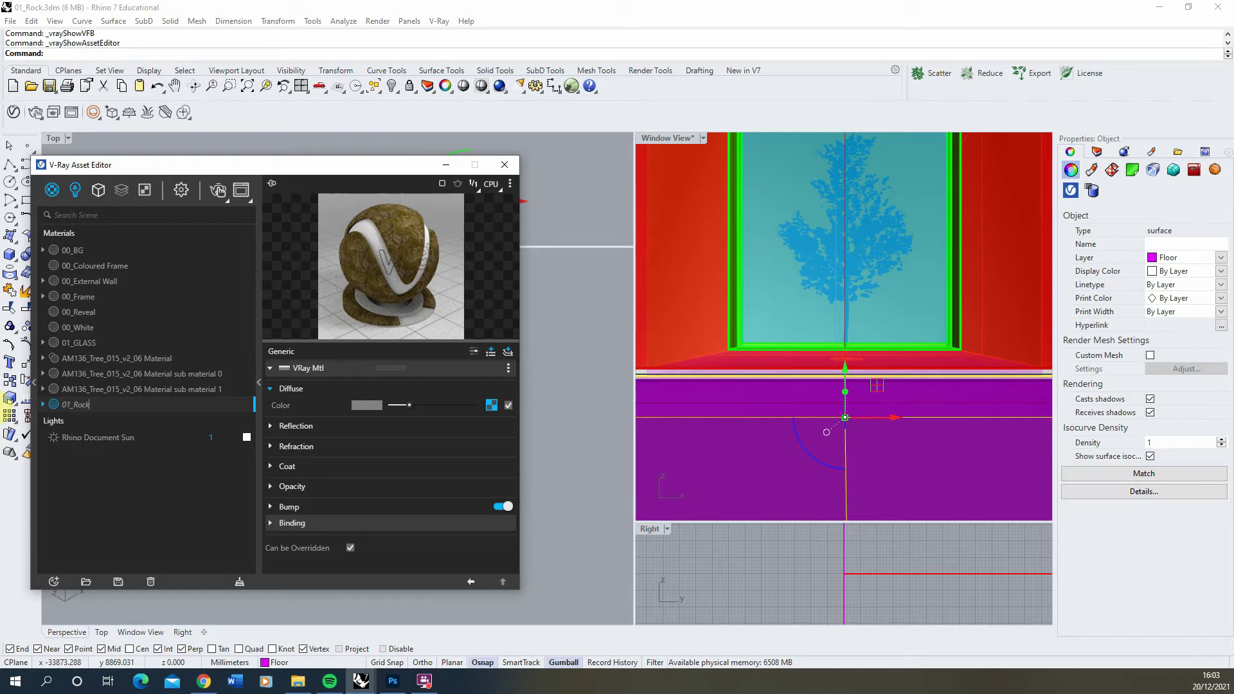
{"action": "type", "text": "01_Rock"}
{"action": "key", "text": "Return"}
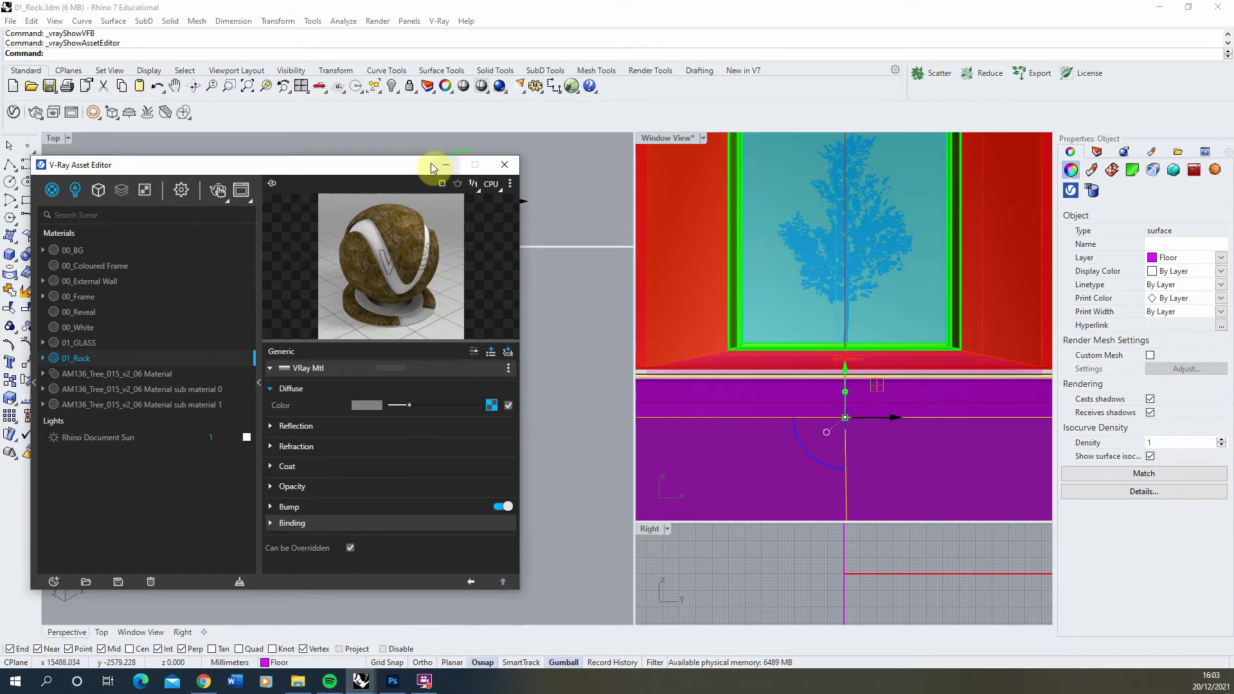
Assign the 01_Rock material to the selected floor surface.
{"action": "left_click_drag", "start_coordinate": [377, 172], "coordinate": [895, 167]}
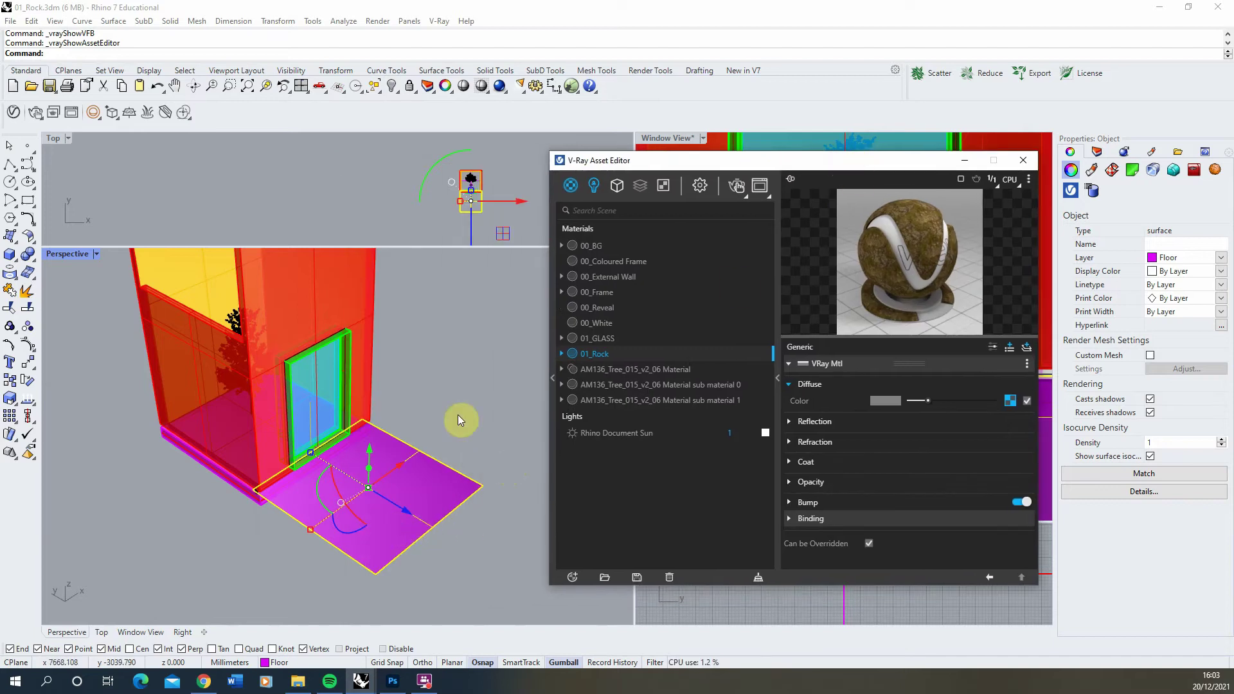
{"action": "right_click", "coordinate": [611, 358]}
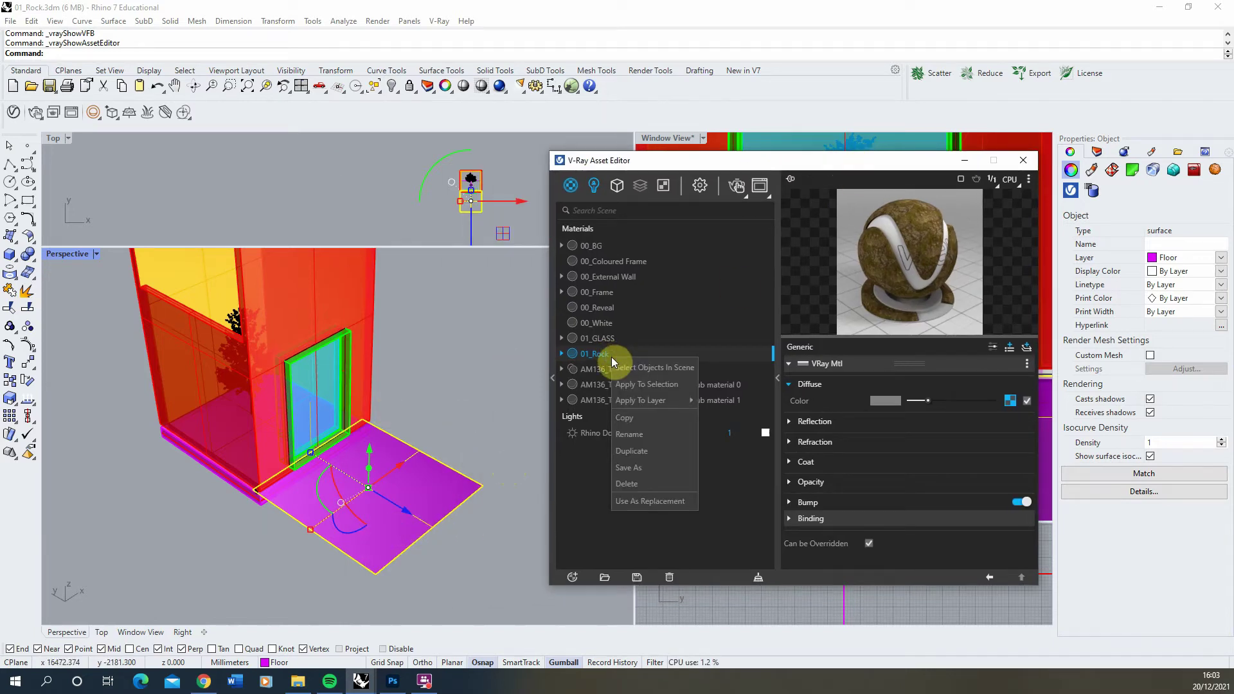
{"action": "left_click", "coordinate": [646, 385]}
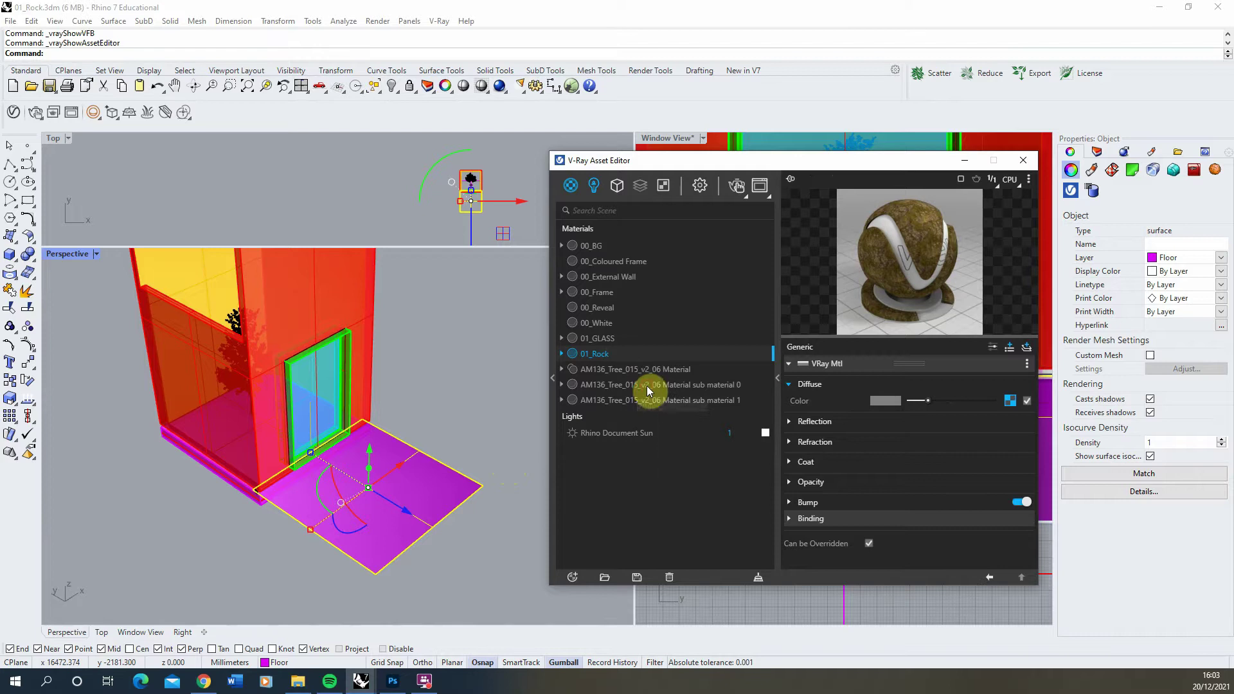
Start an interactive V-Ray render of the Window View and move the render window aside.
{"action": "left_click_drag", "start_coordinate": [811, 170], "coordinate": [358, 152]}
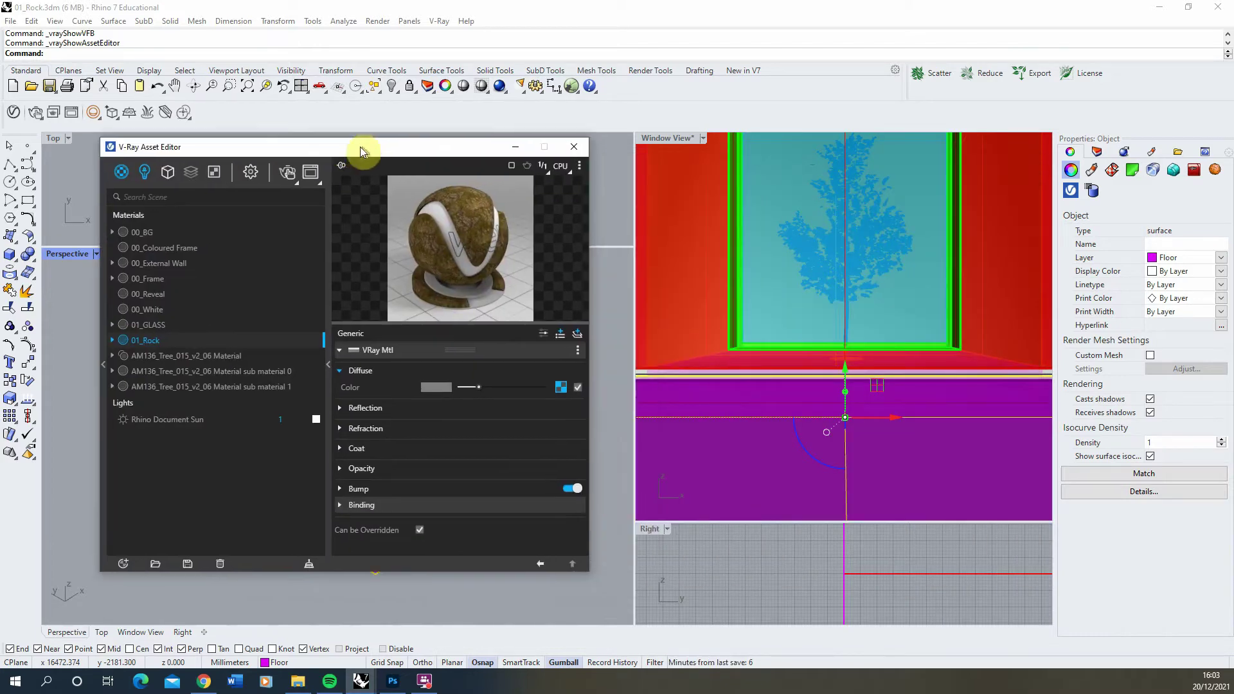
{"action": "left_click", "coordinate": [674, 140]}
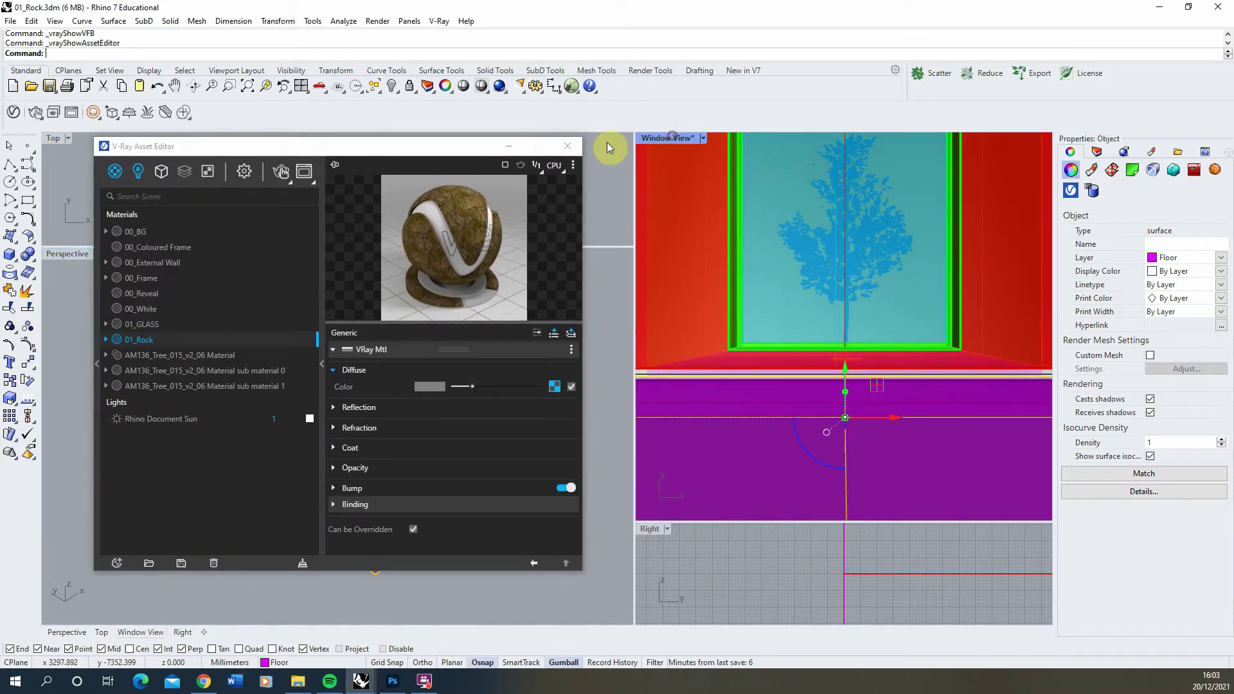
{"action": "left_click", "coordinate": [281, 172]}
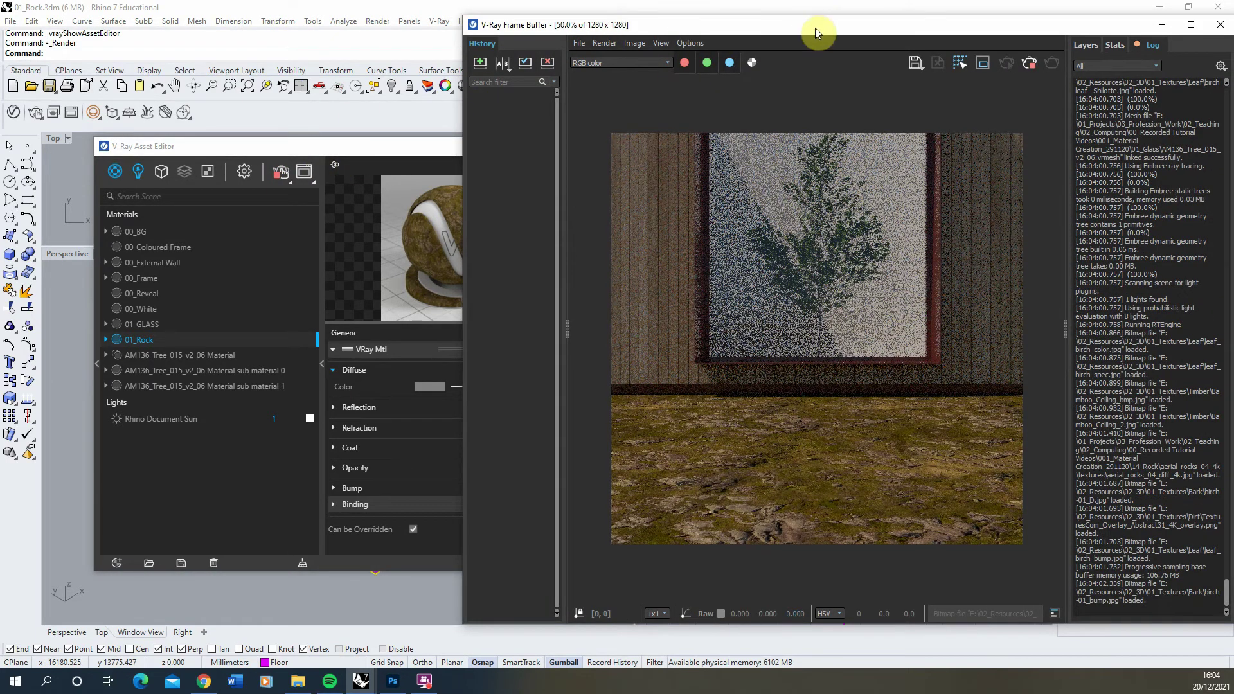
{"action": "left_click_drag", "start_coordinate": [817, 30], "coordinate": [359, 33]}
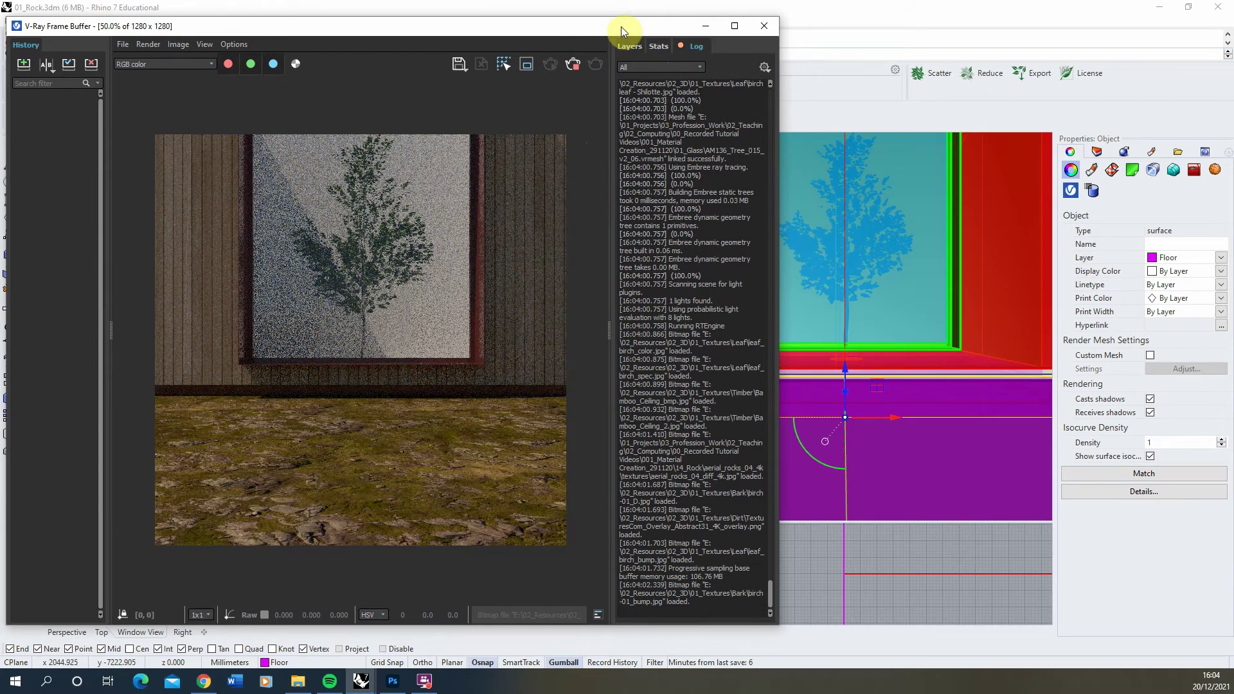
Select the floor and show its Texture Mapping settings, matching the size to the image aspect.
{"action": "left_click_drag", "start_coordinate": [621, 26], "coordinate": [492, 37]}
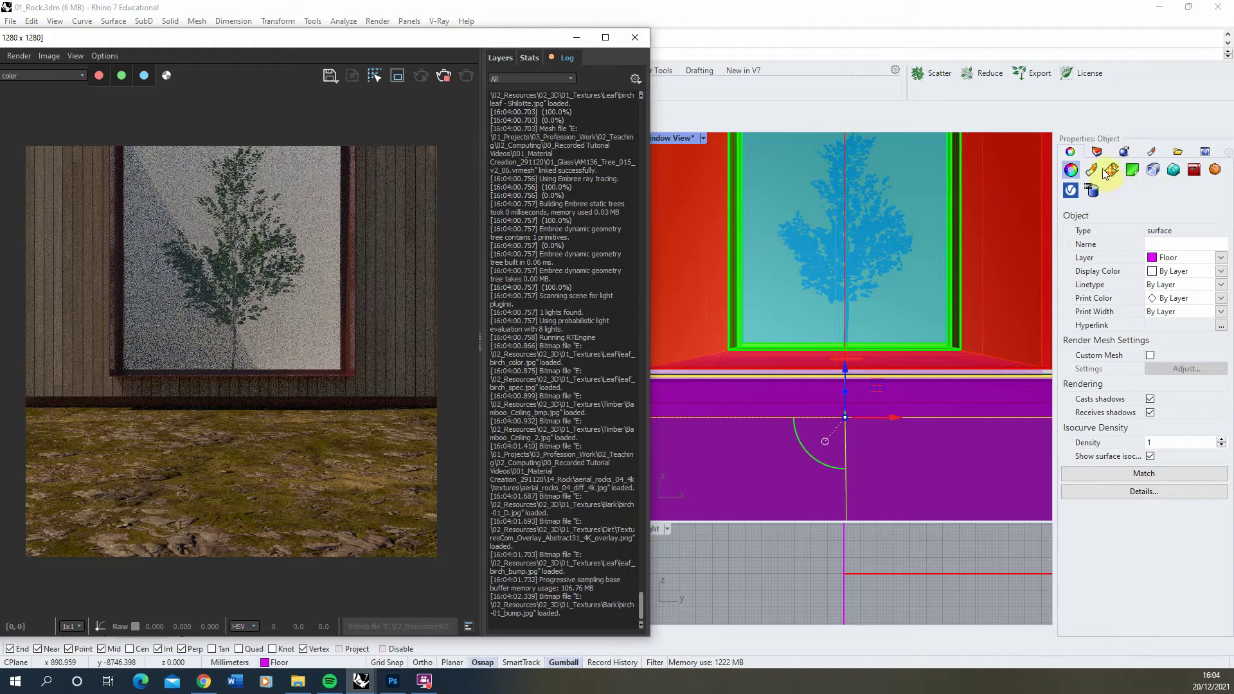
{"action": "left_click", "coordinate": [852, 447]}
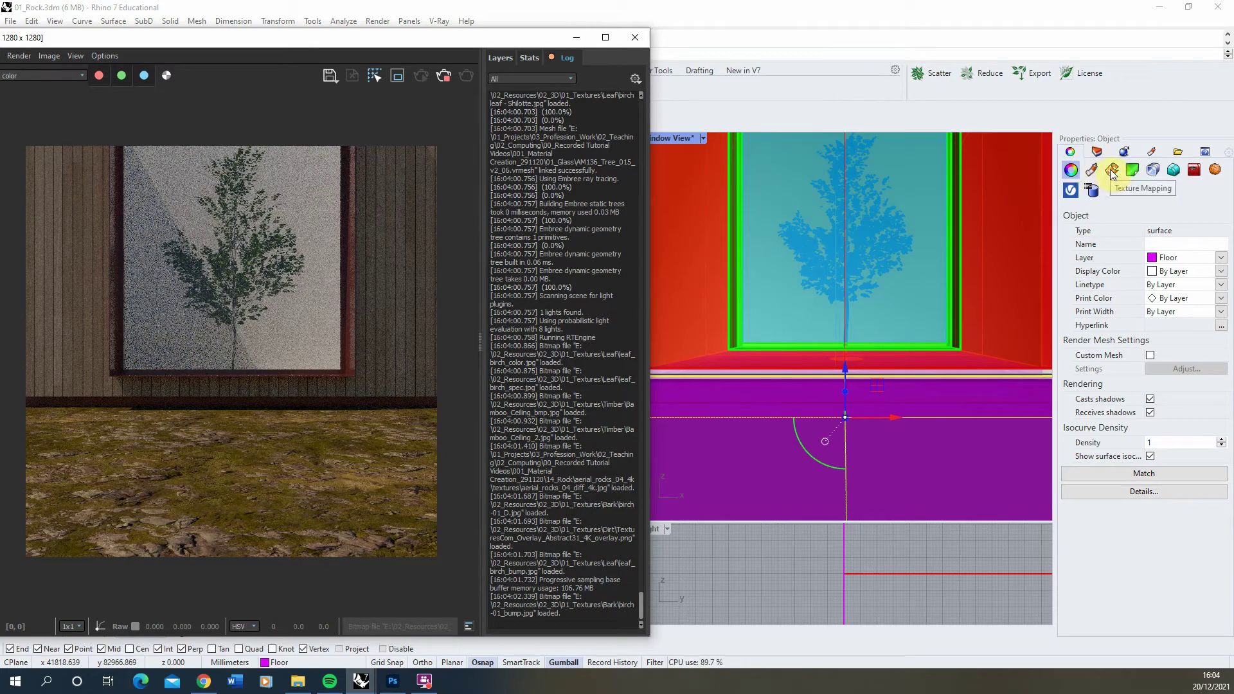
{"action": "left_click", "coordinate": [577, 38]}
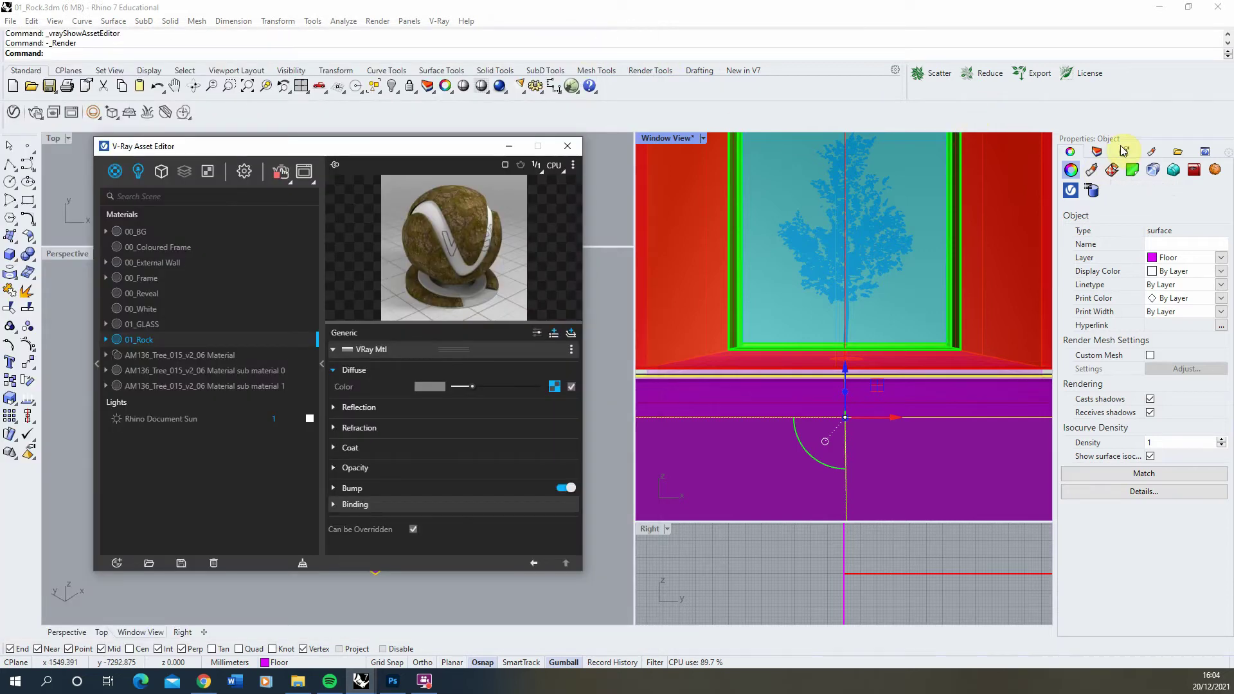
{"action": "left_click", "coordinate": [1112, 170]}
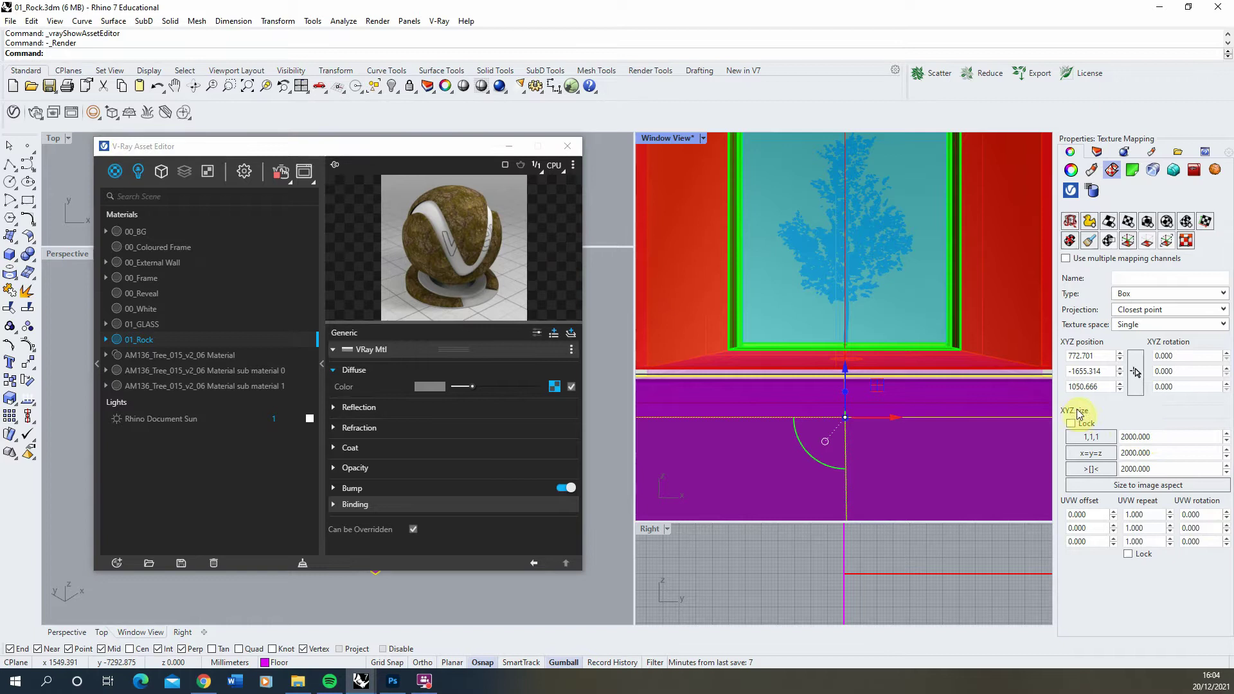
{"action": "left_click", "coordinate": [1141, 484]}
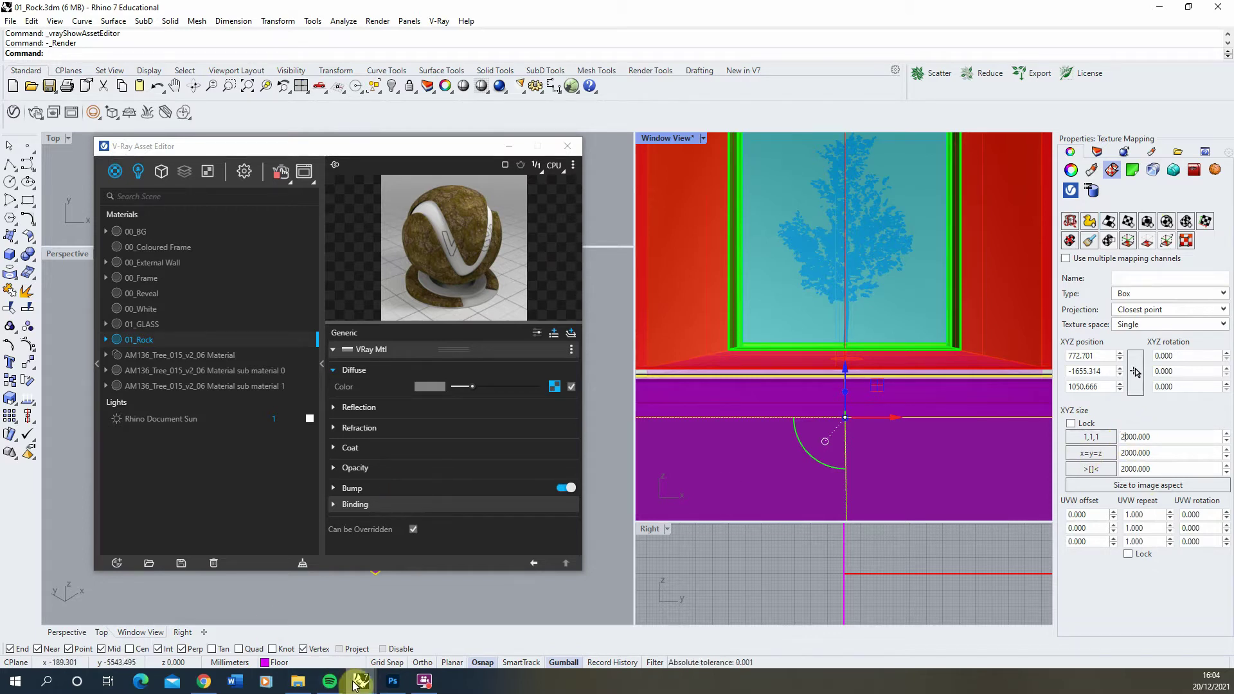
{"action": "mouse_move", "coordinate": [360, 683]}
{"action": "left_click", "coordinate": [501, 617]}
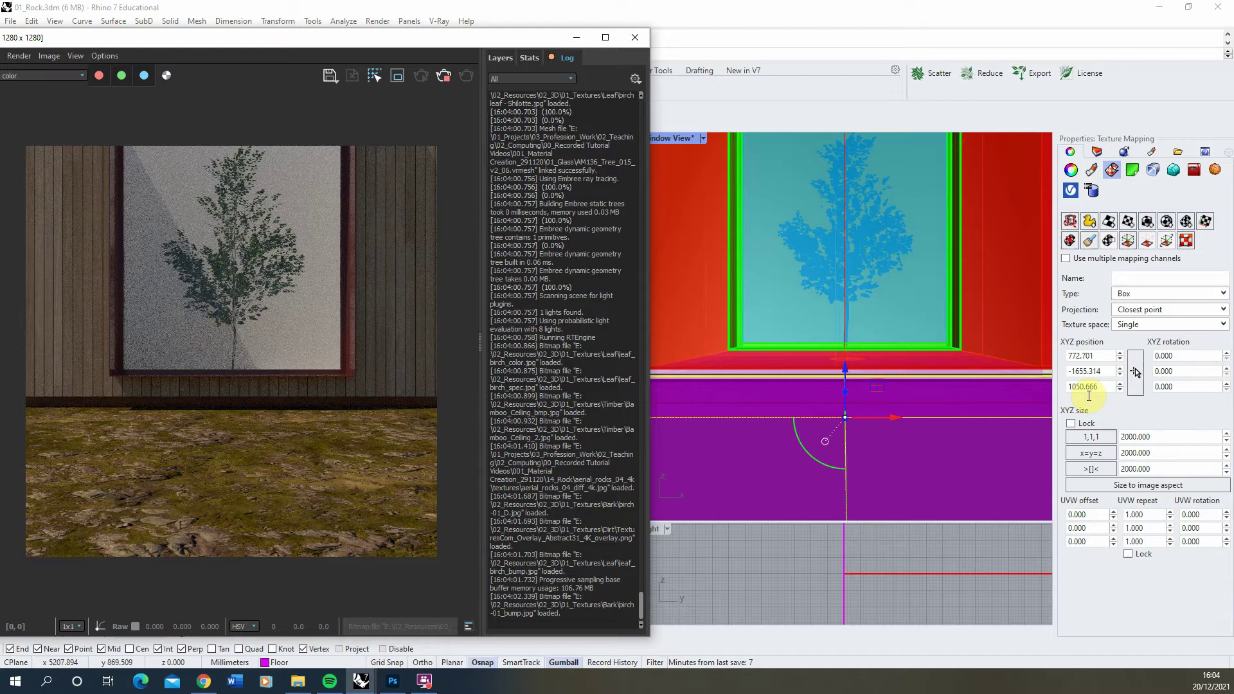
Set the box mapping X, Y and Z sizes to 3000.
{"action": "left_click", "coordinate": [1129, 436]}
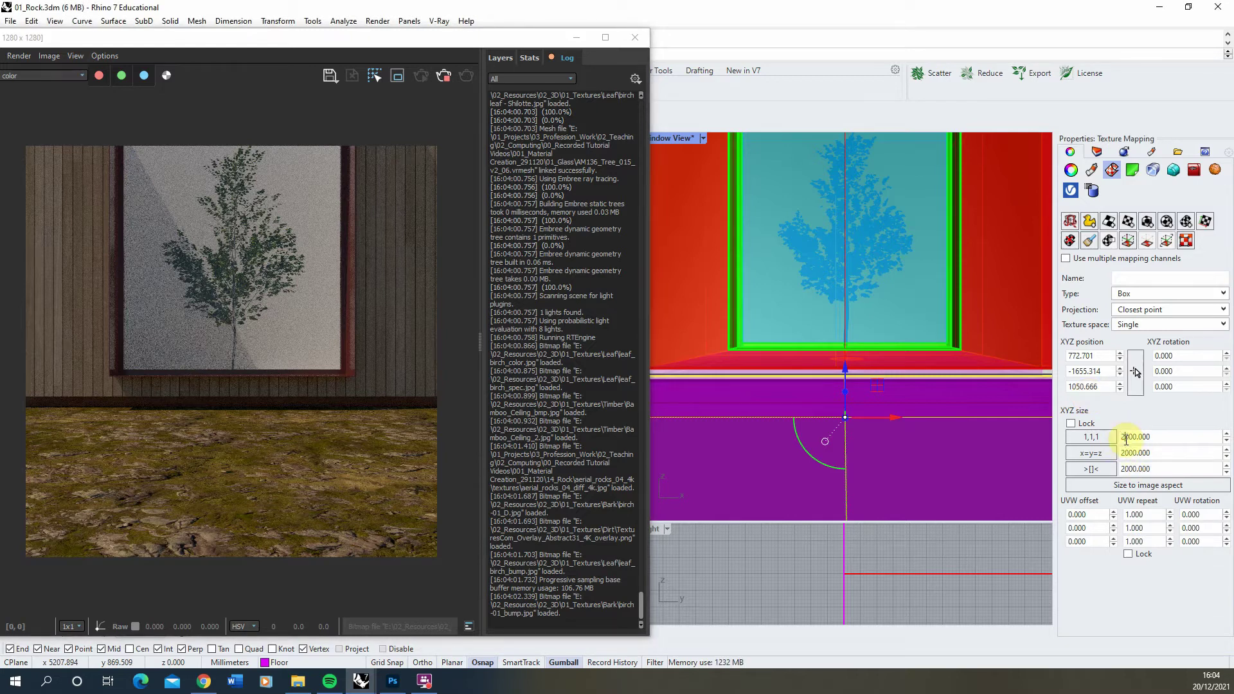
{"action": "type", "text": "3000"}
{"action": "left_click", "coordinate": [1130, 453]}
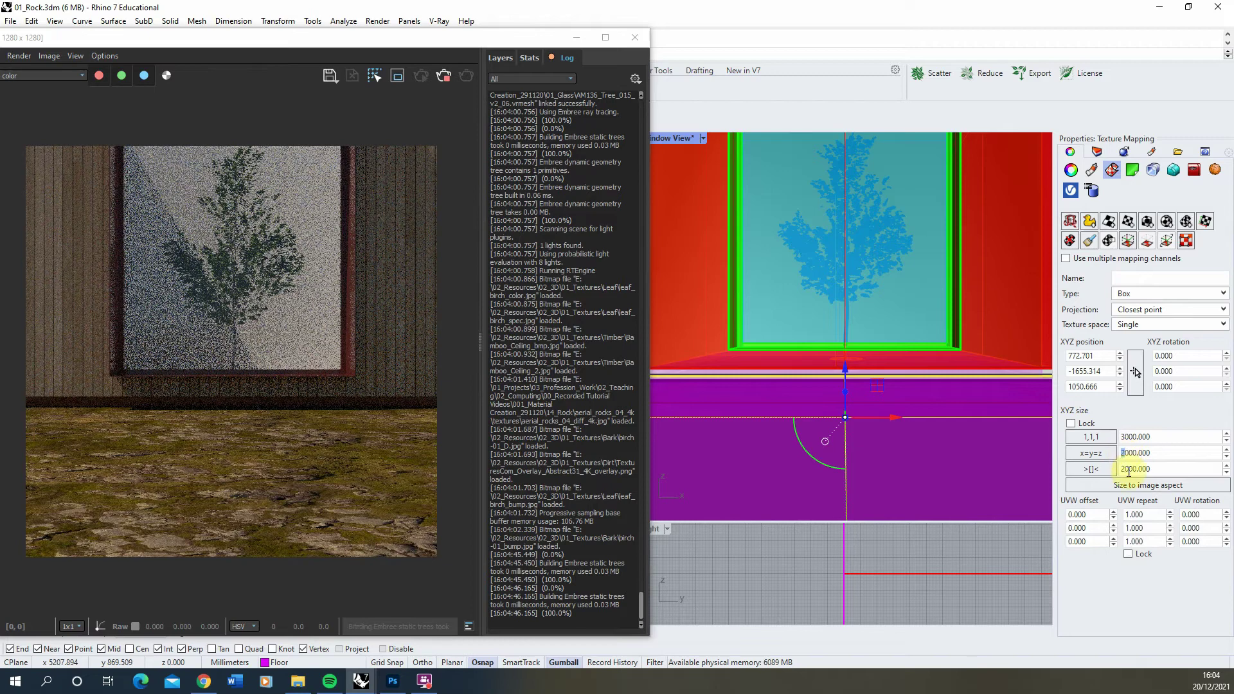
{"action": "left_click", "coordinate": [1125, 468]}
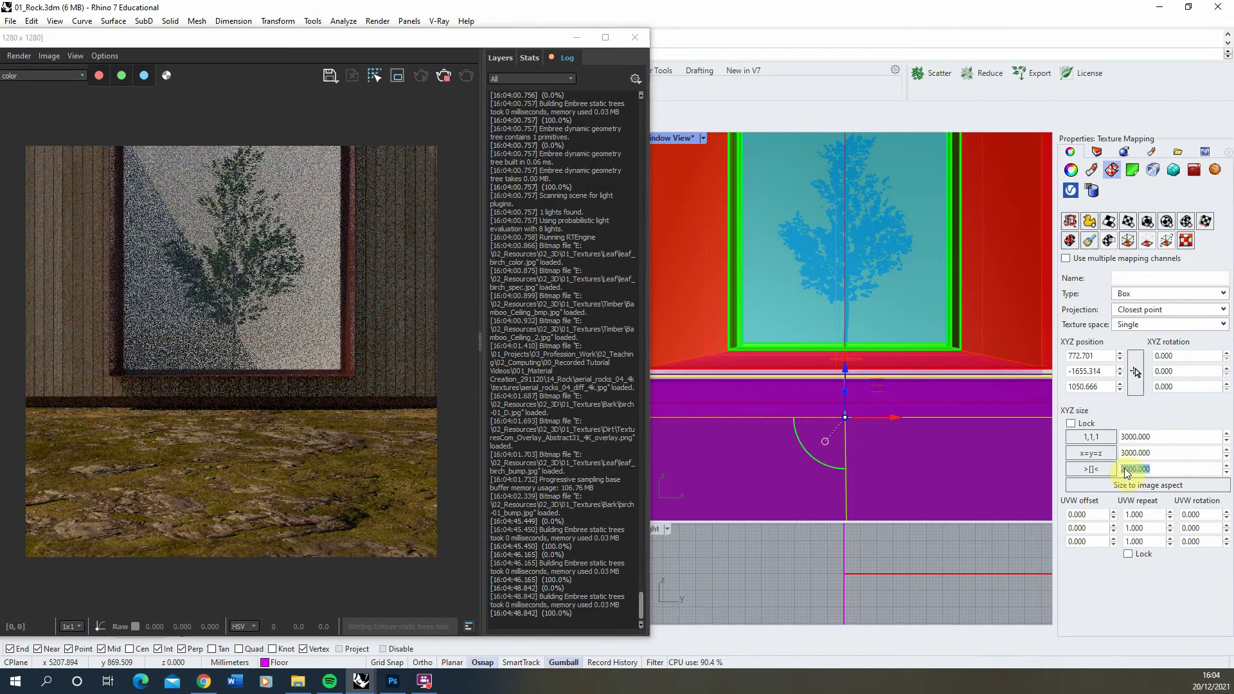
{"action": "left_click", "coordinate": [1125, 469]}
{"action": "key", "text": "BackSpace"}
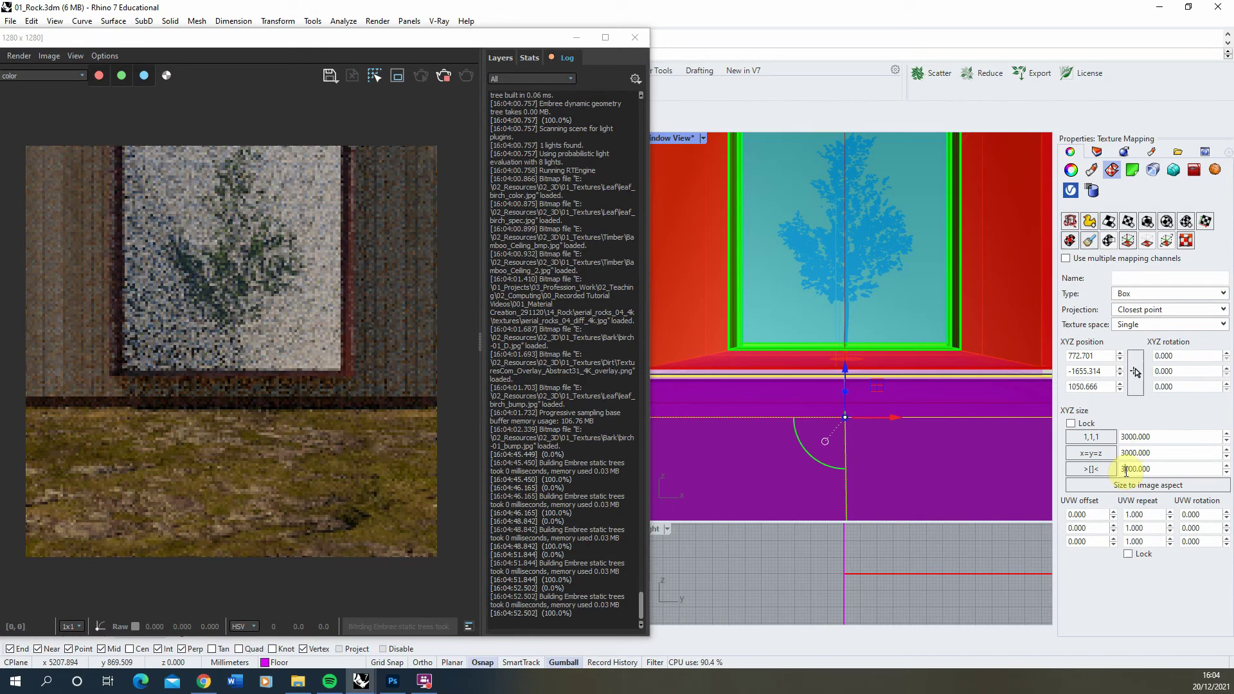
{"action": "type", "text": "3"}
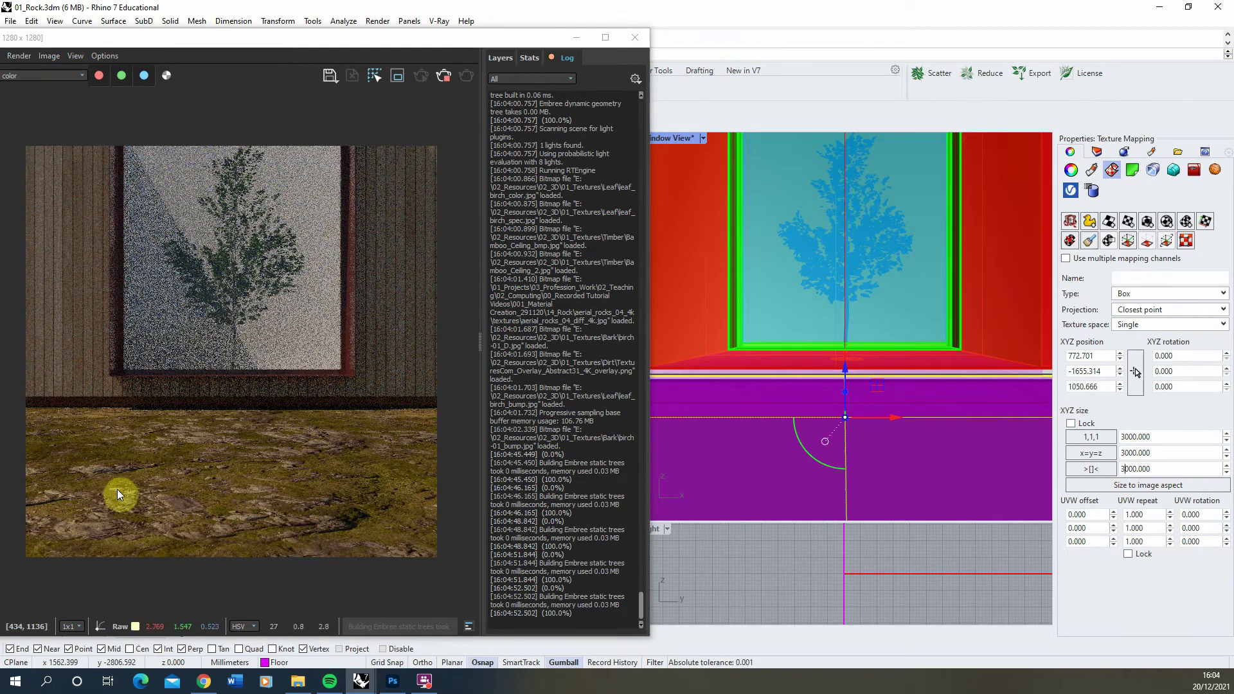
Raise the box mapping X, Y and Z sizes to 4000.
{"action": "left_click", "coordinate": [1127, 437]}
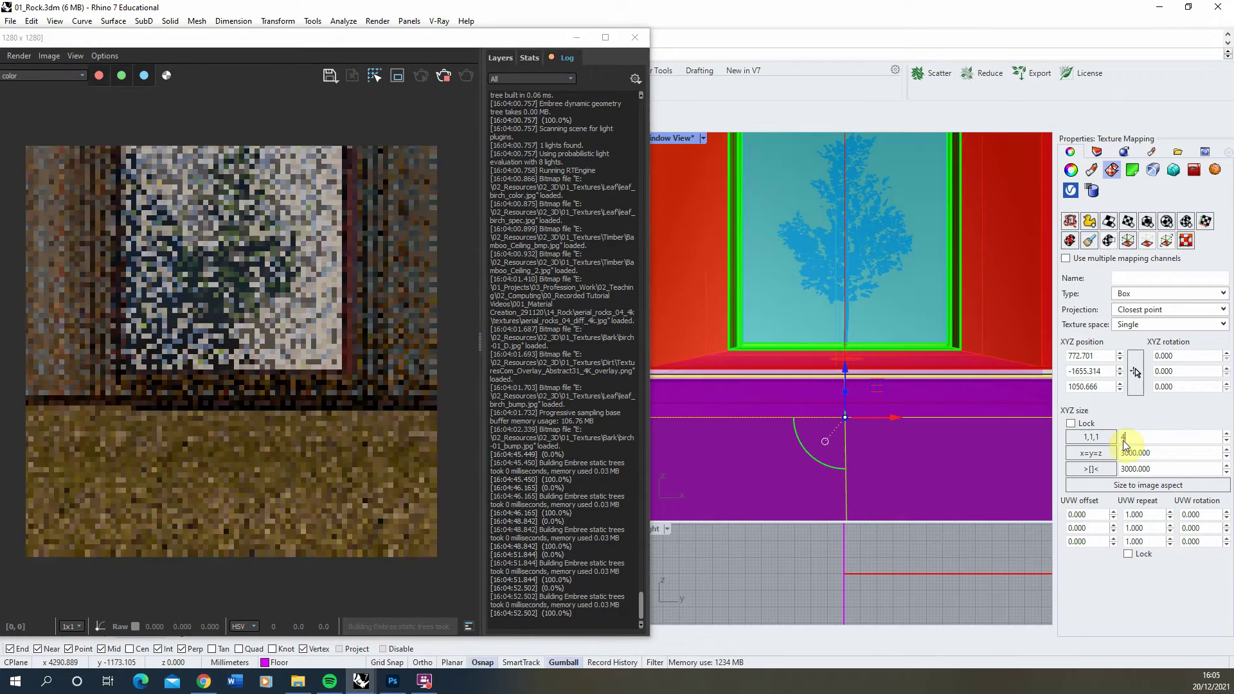
{"action": "type", "text": "40000"}
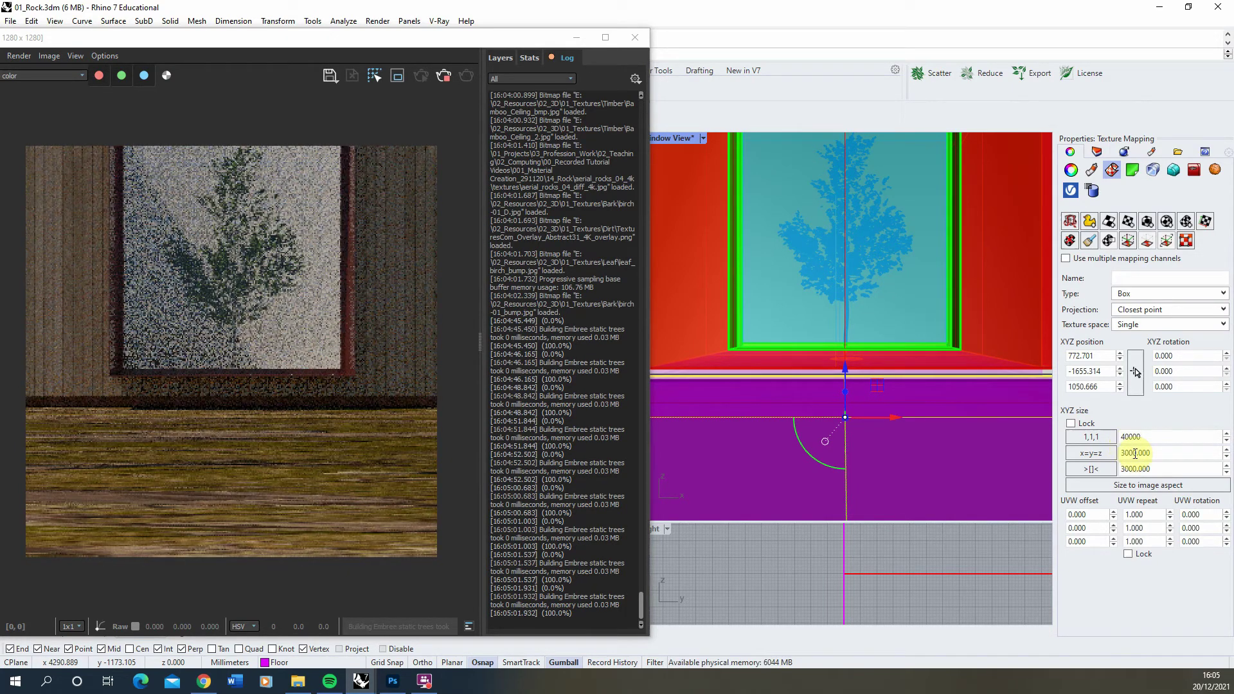
{"action": "left_click", "coordinate": [1135, 453]}
{"action": "type", "text": "4000"}
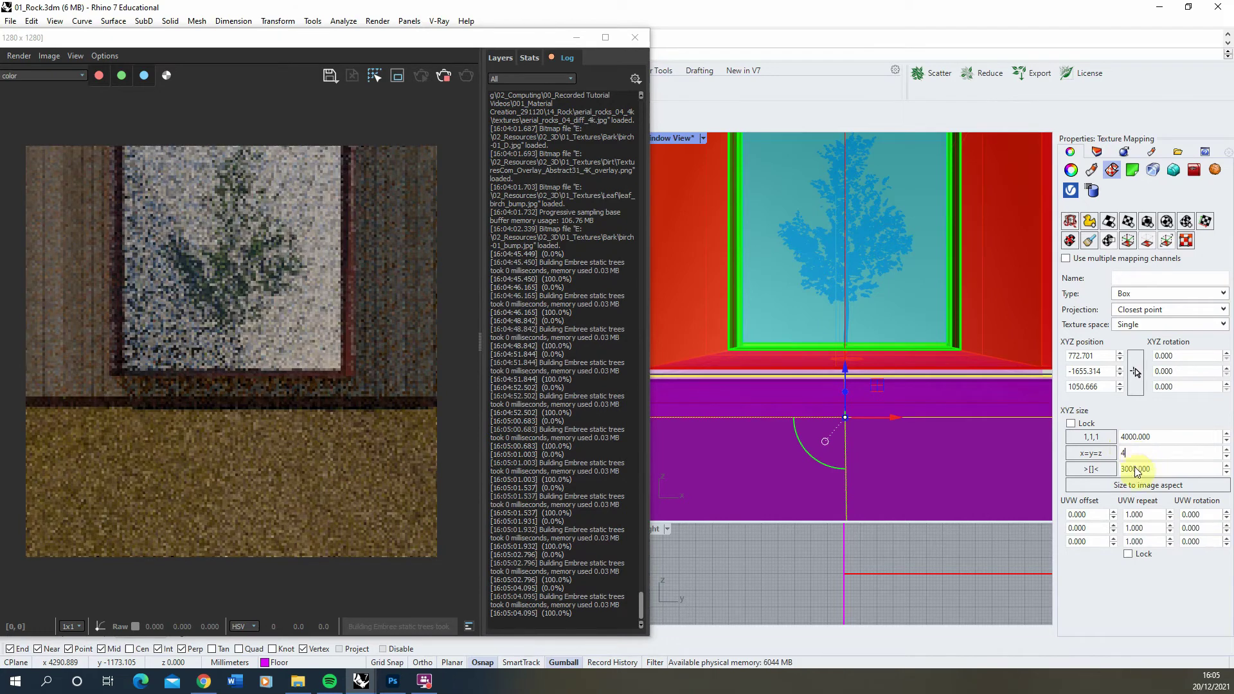
{"action": "left_click", "coordinate": [1135, 469]}
{"action": "type", "text": "4000"}
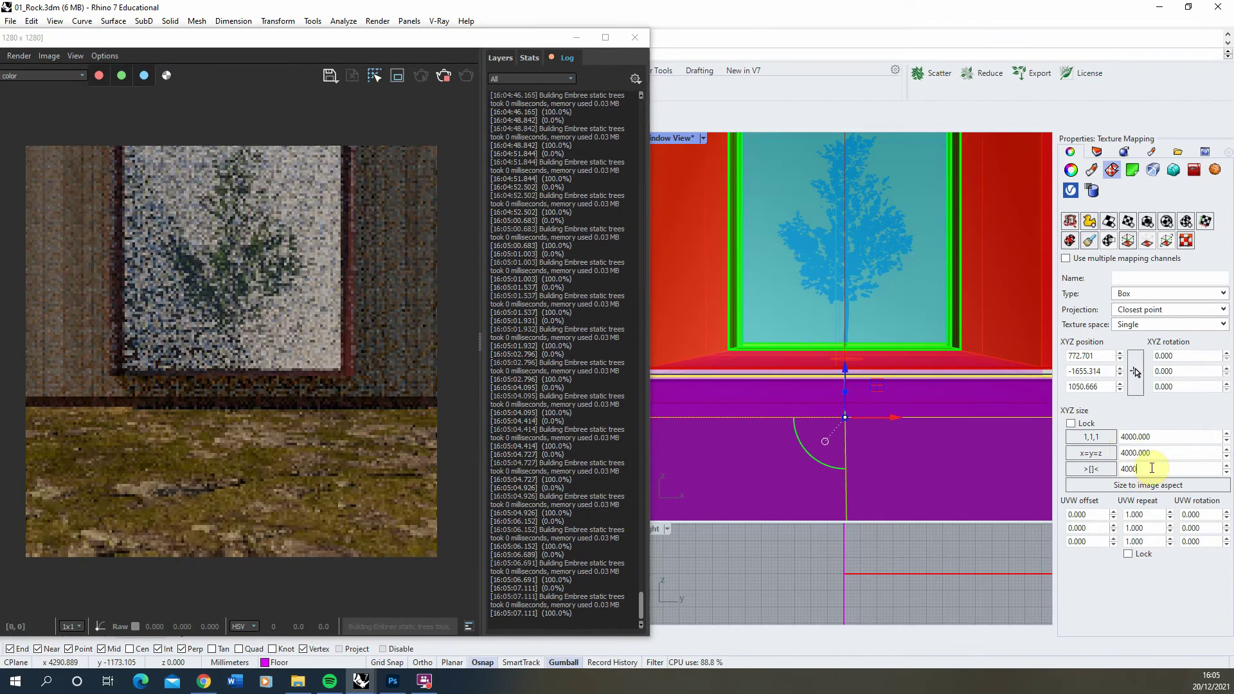
{"action": "key", "text": "Return"}
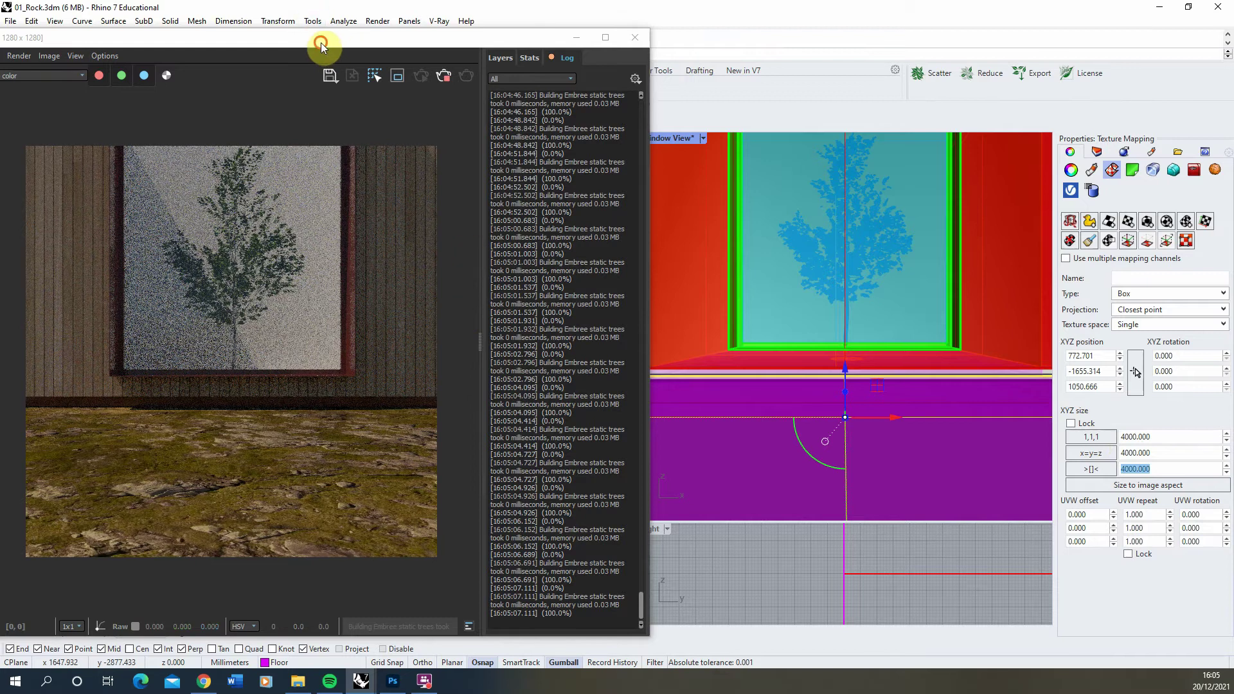
Rearrange the render and editor windows and open the aerial_rocks_04_4k textures folder in File Explorer.
{"action": "left_click_drag", "start_coordinate": [322, 41], "coordinate": [900, 51]}
{"action": "left_click_drag", "start_coordinate": [357, 145], "coordinate": [292, 154]}
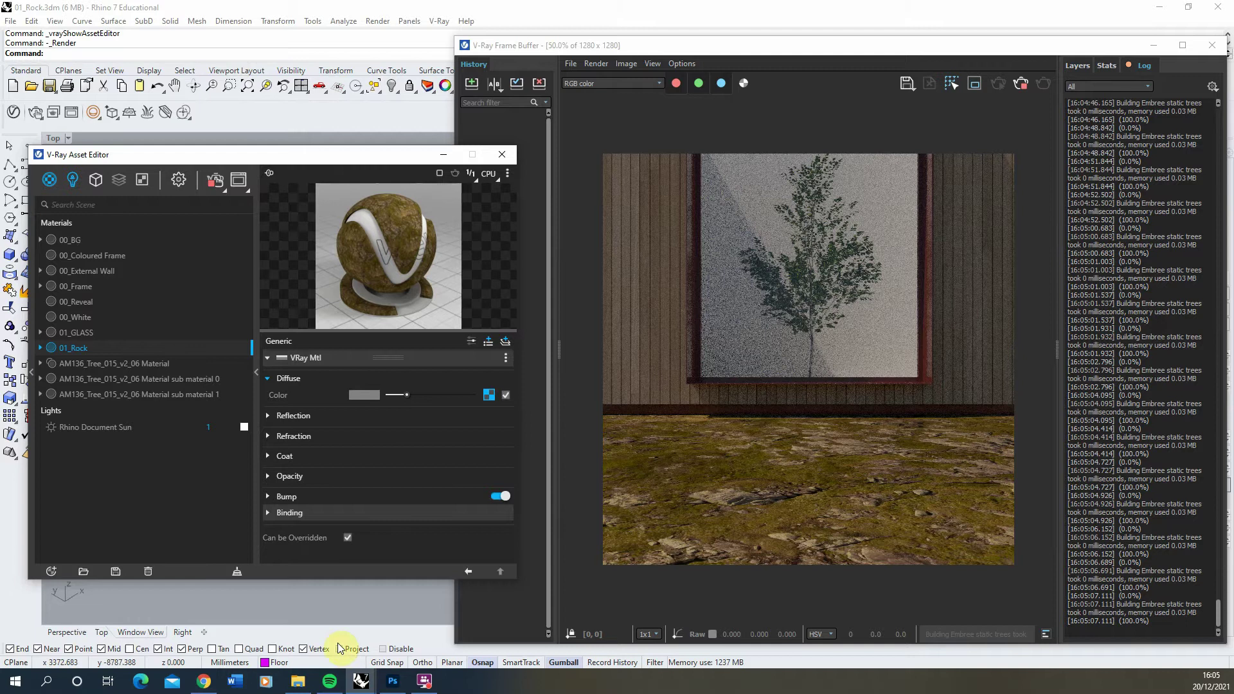
{"action": "left_click", "coordinate": [298, 681]}
{"action": "double_click", "coordinate": [390, 318]}
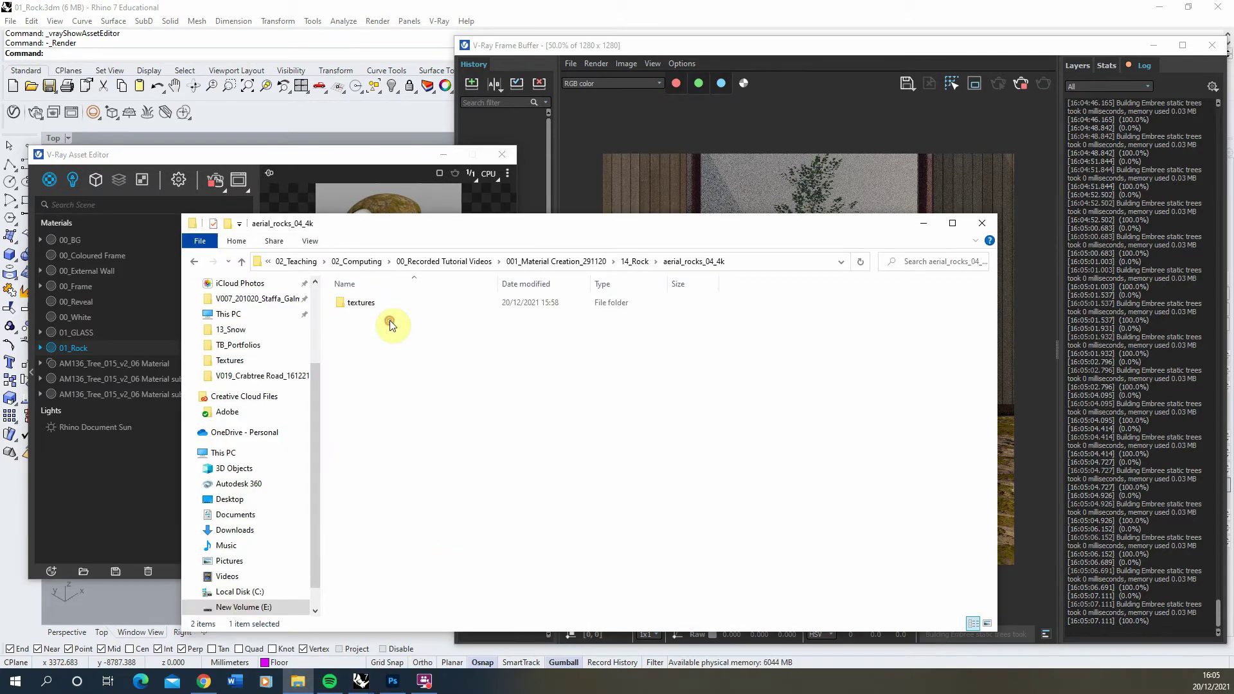
{"action": "double_click", "coordinate": [390, 304]}
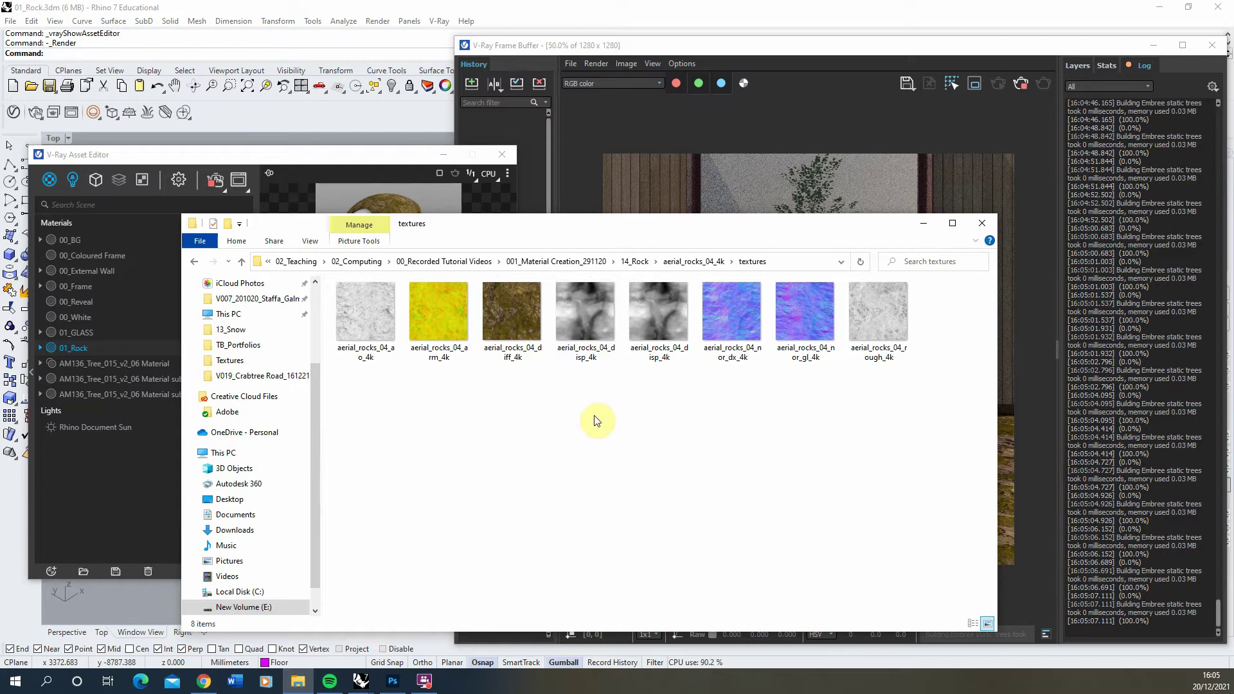
Preview aerial_rocks_04_disp_4k in Windows Photos, then close it.
{"action": "double_click", "coordinate": [590, 312]}
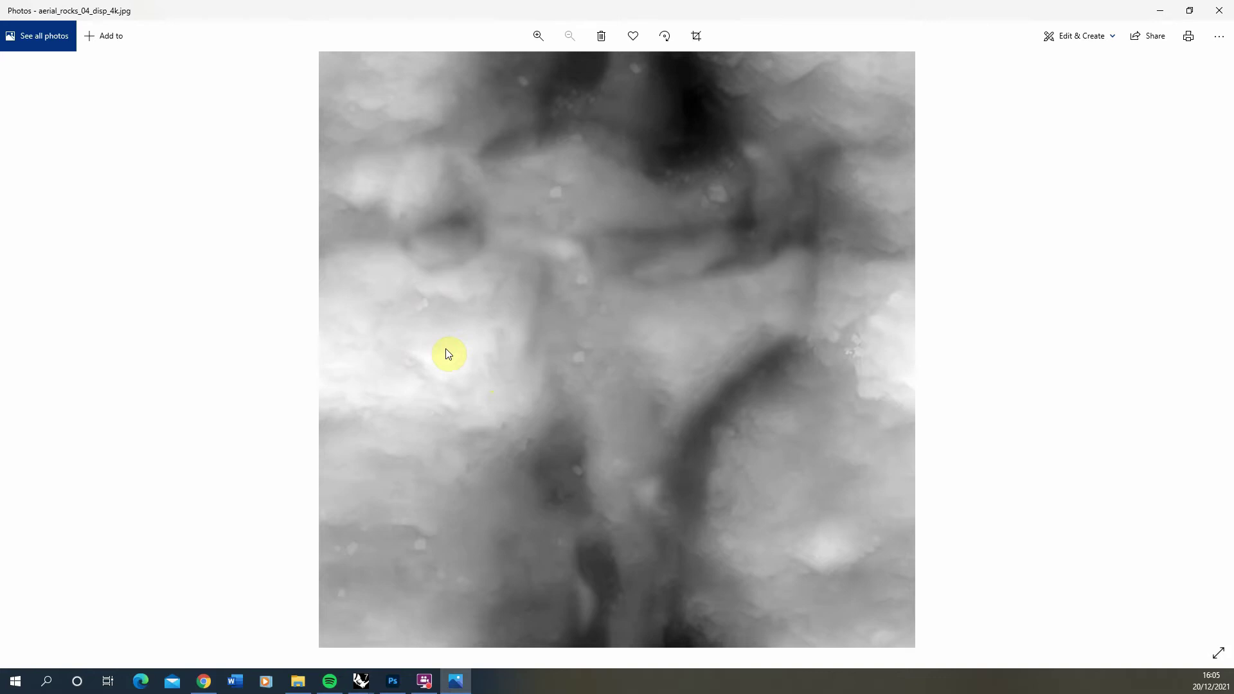
{"action": "left_click", "coordinate": [1219, 11]}
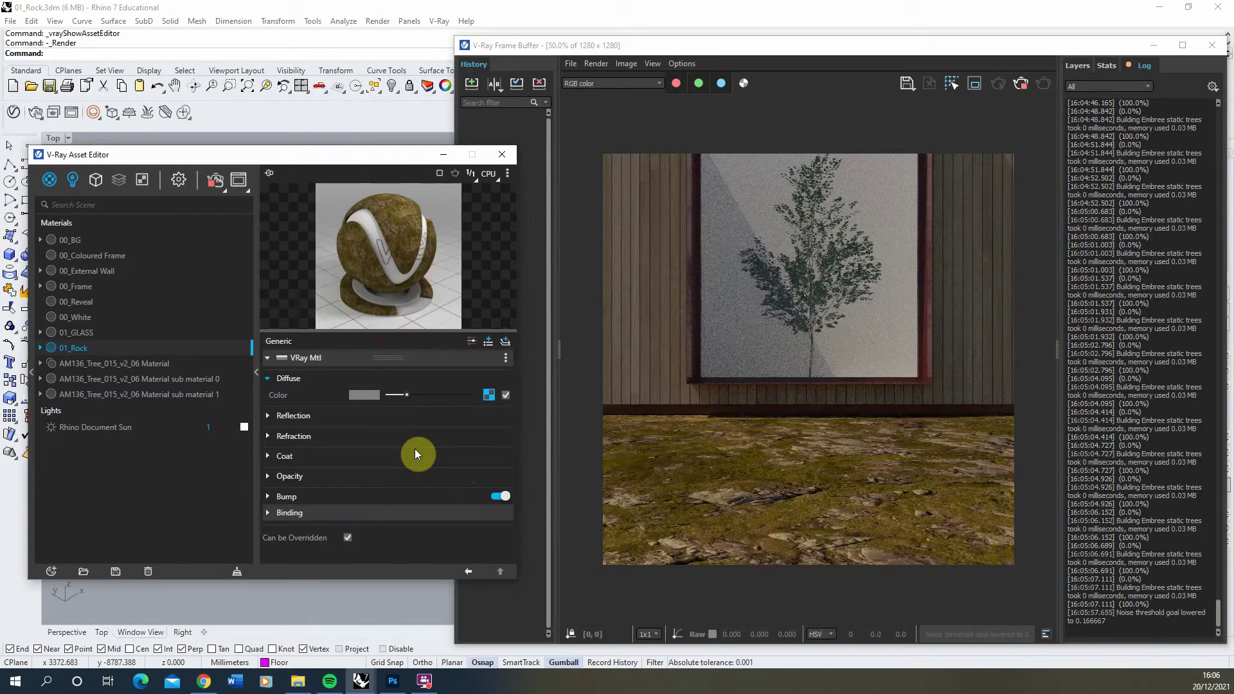
Add a Displacement attribute to 01_Rock, enable it and expand its settings.
{"action": "left_click", "coordinate": [489, 343]}
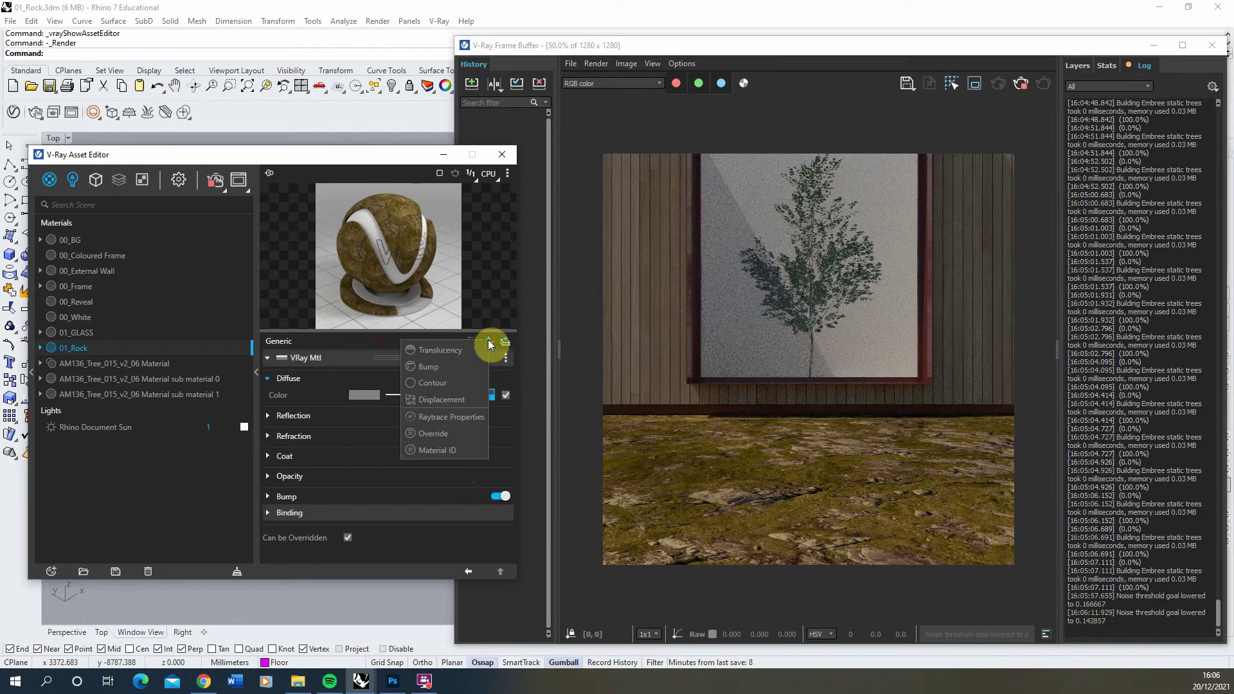
{"action": "left_click", "coordinate": [441, 399]}
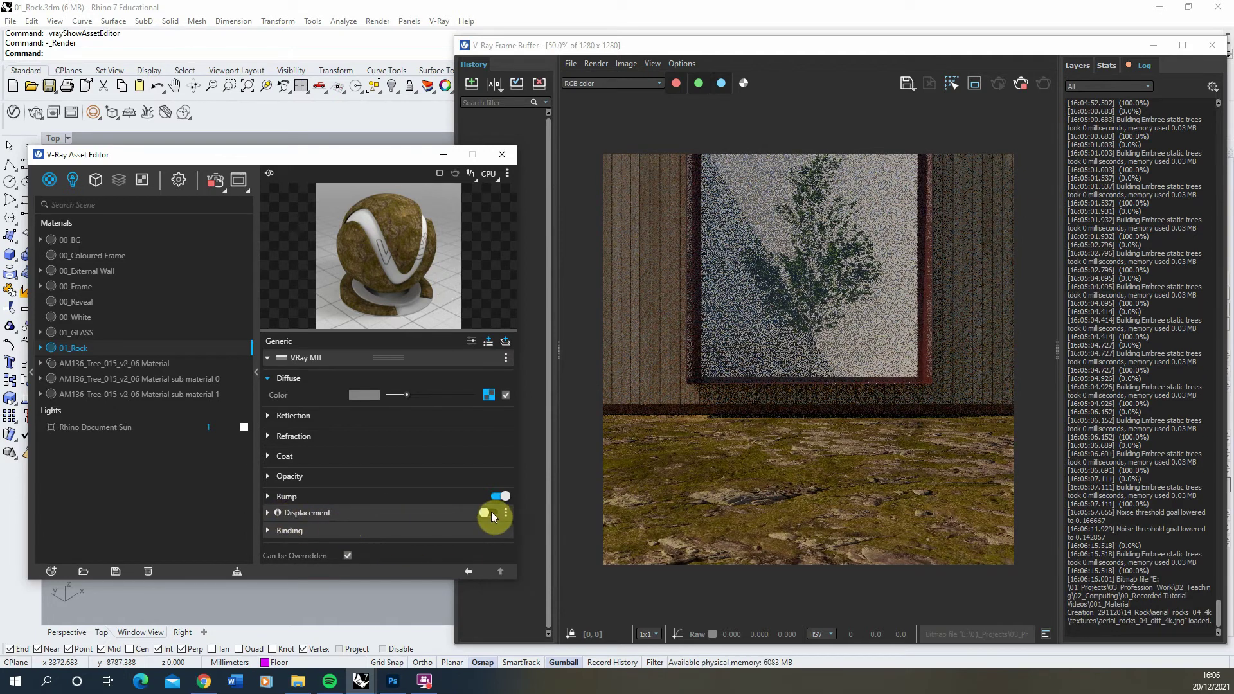
{"action": "left_click", "coordinate": [491, 513]}
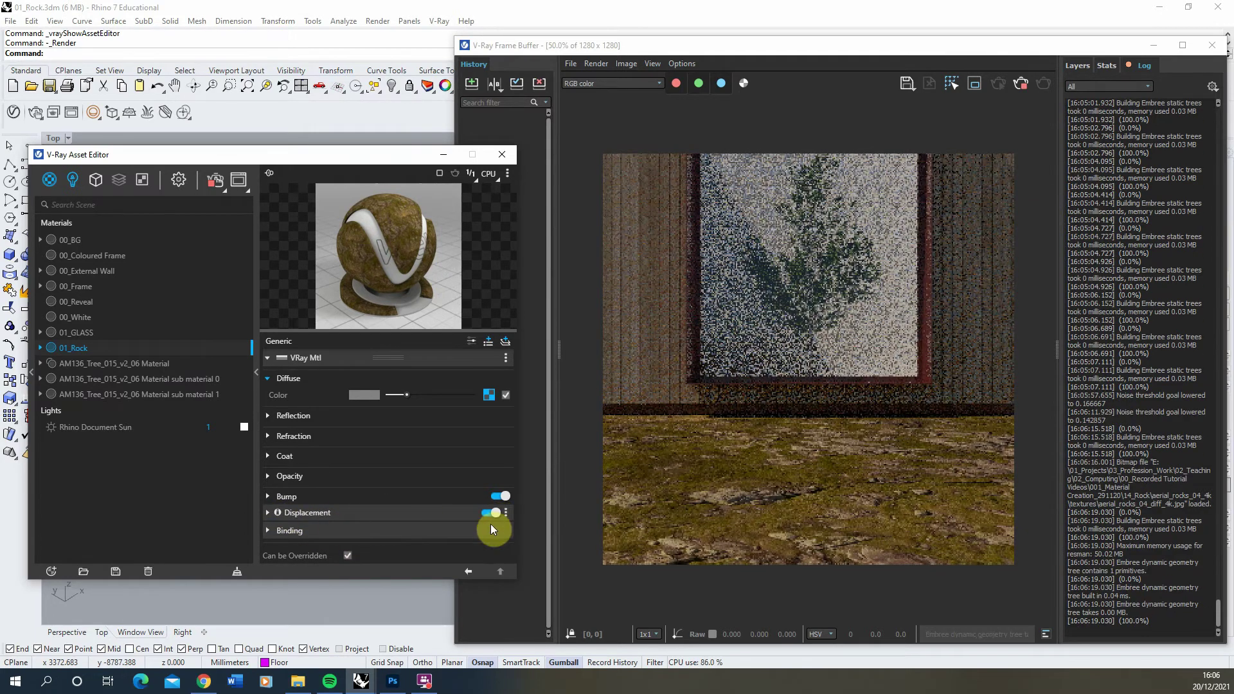
{"action": "left_click", "coordinate": [268, 514]}
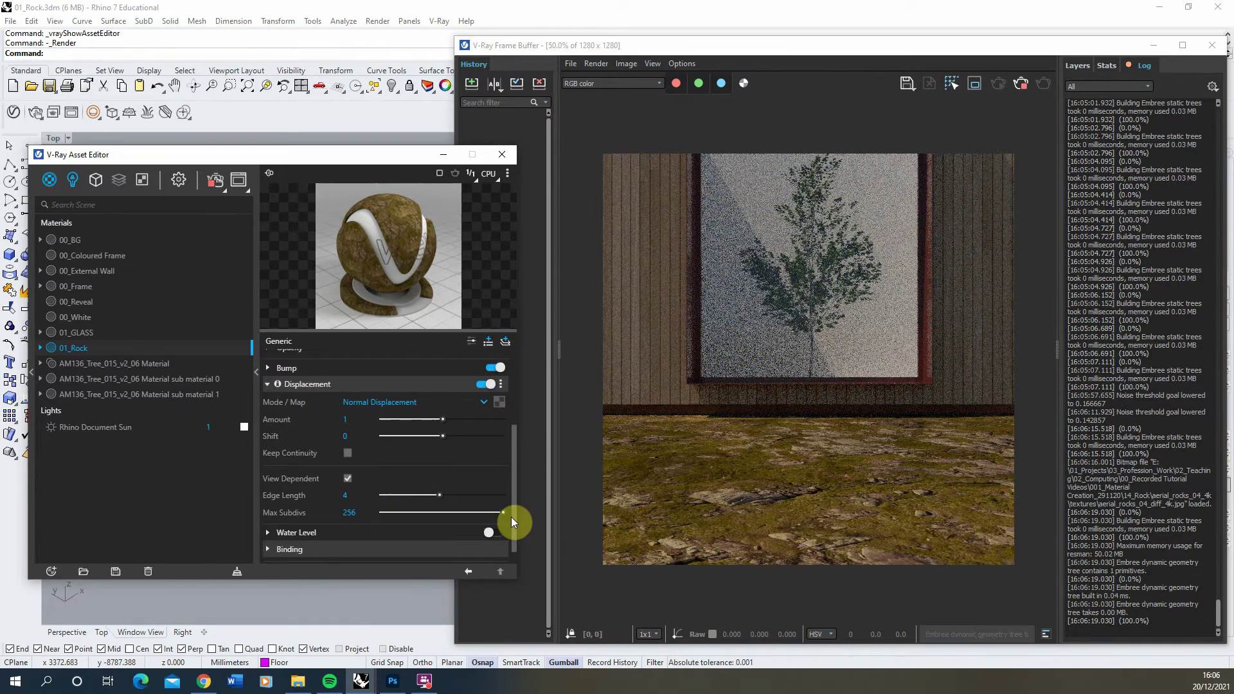
Load aerial_rocks_04_disp_4k as a Bitmap for the displacement map.
{"action": "left_click", "coordinate": [500, 400]}
{"action": "left_click", "coordinate": [468, 191]}
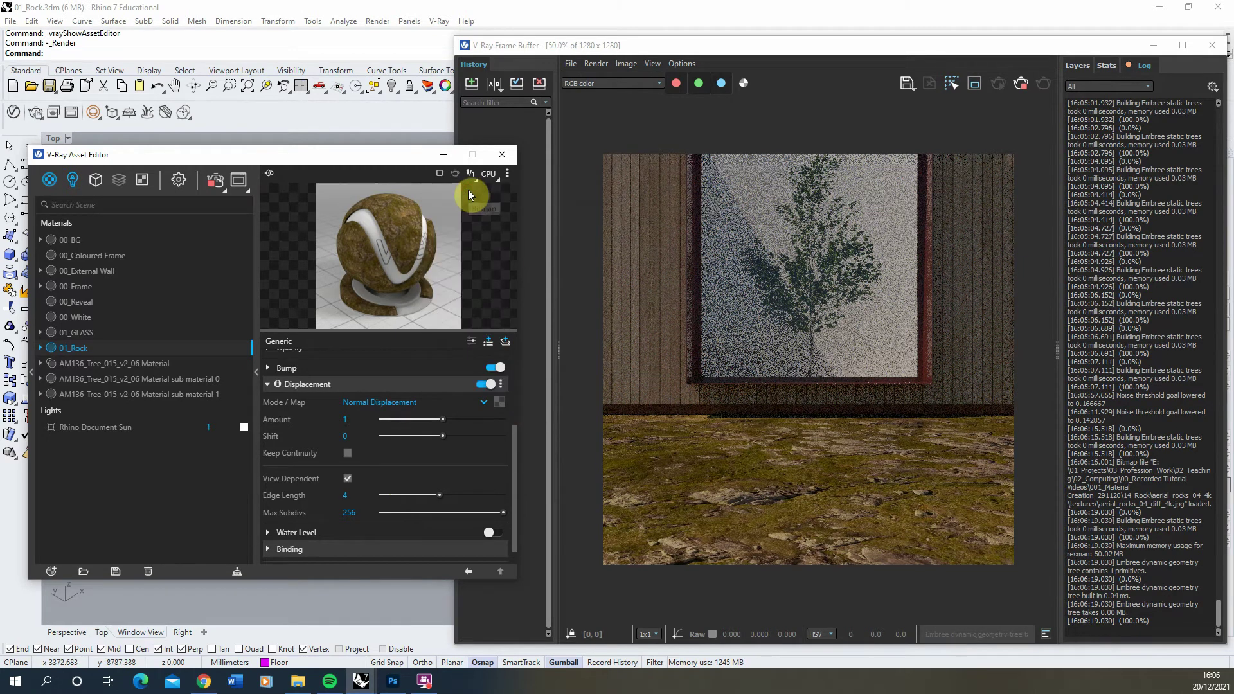
{"action": "scroll", "coordinate": [505, 365], "scroll_direction": "down", "scroll_amount": 2}
{"action": "left_click", "coordinate": [499, 342]}
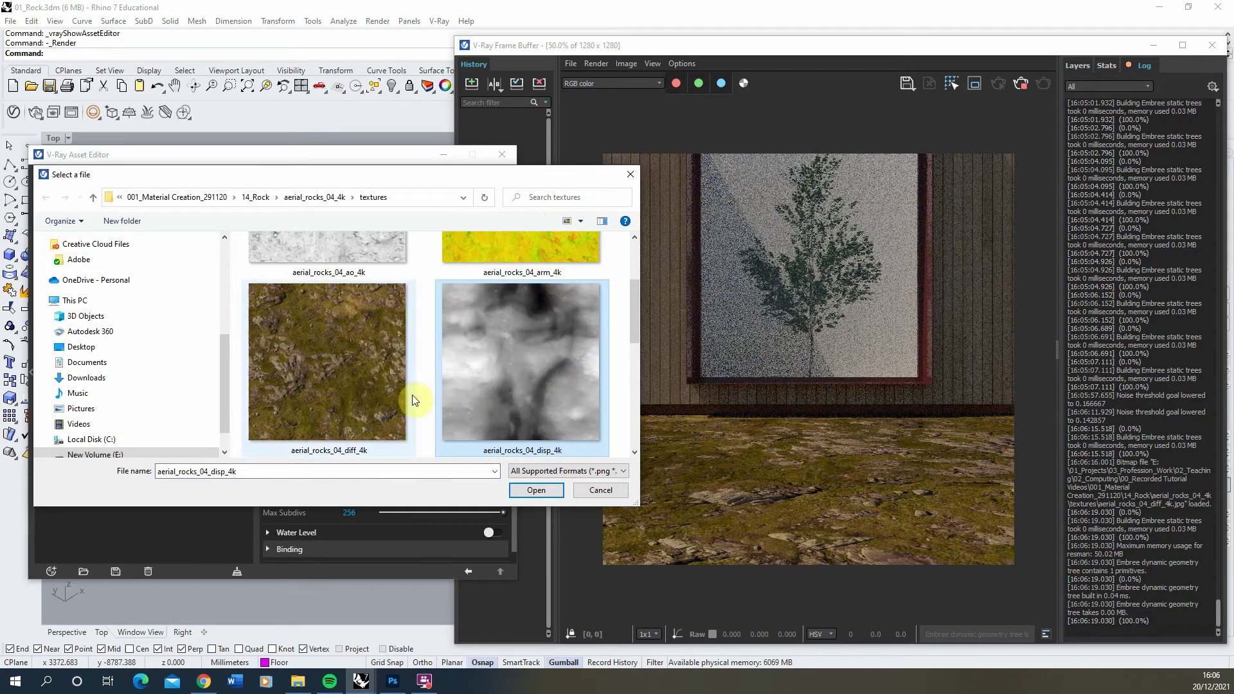
{"action": "left_click", "coordinate": [540, 491]}
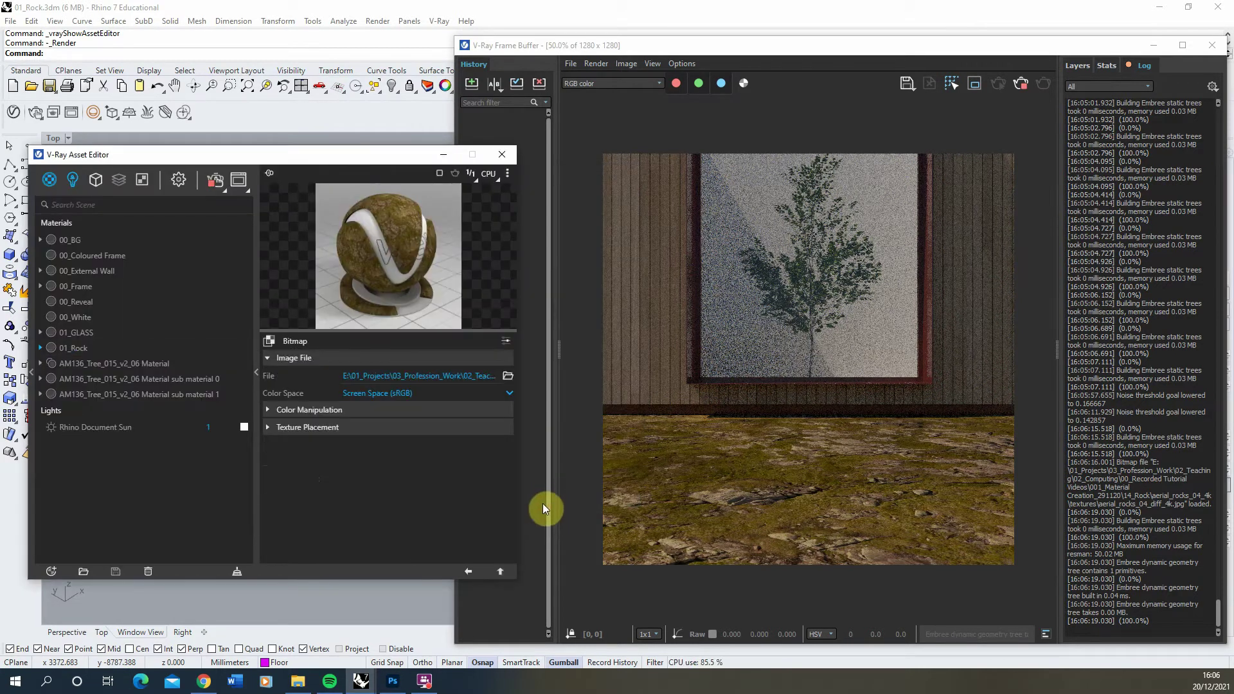
Set the 01_Rock displacement amount to 1000, then lower it to 300.
{"action": "left_click", "coordinate": [469, 571]}
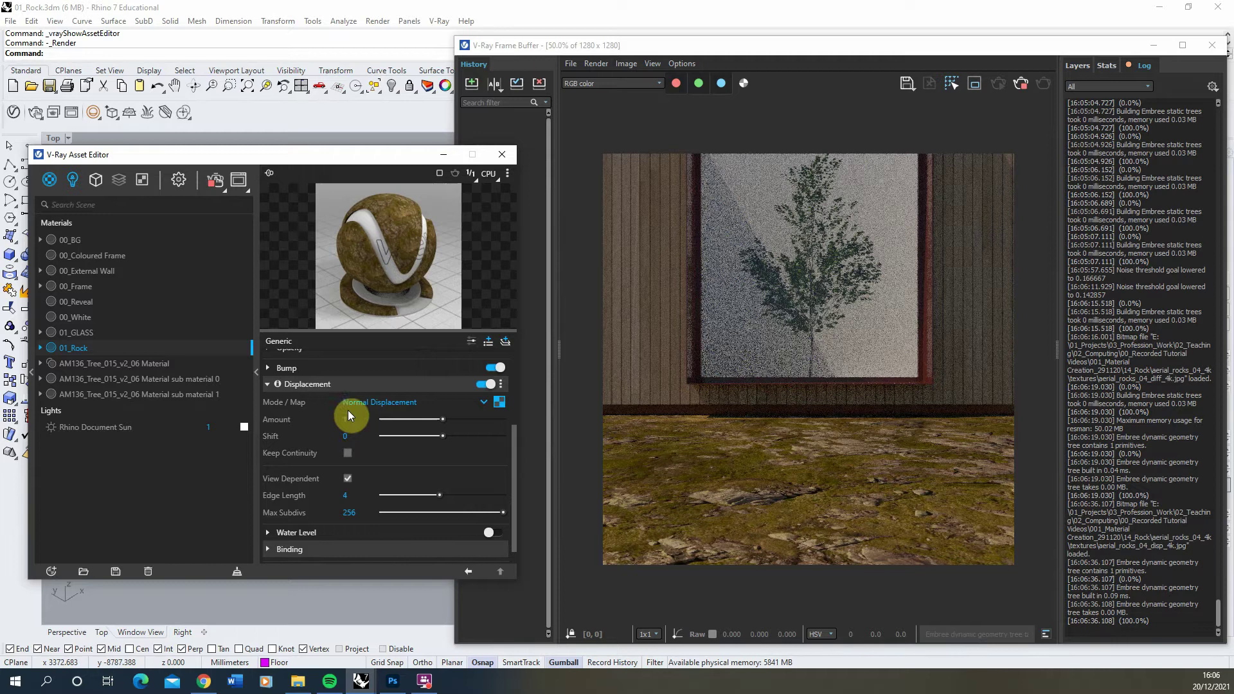
{"action": "left_click", "coordinate": [361, 420]}
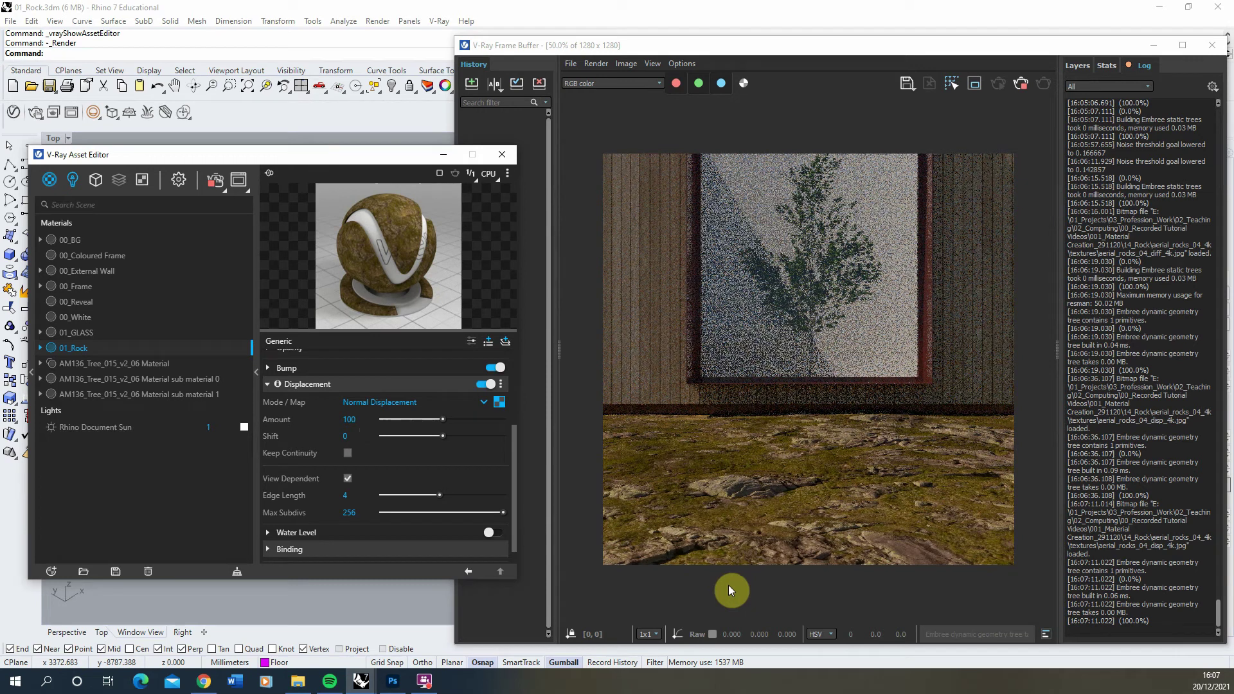
{"action": "left_click", "coordinate": [362, 419]}
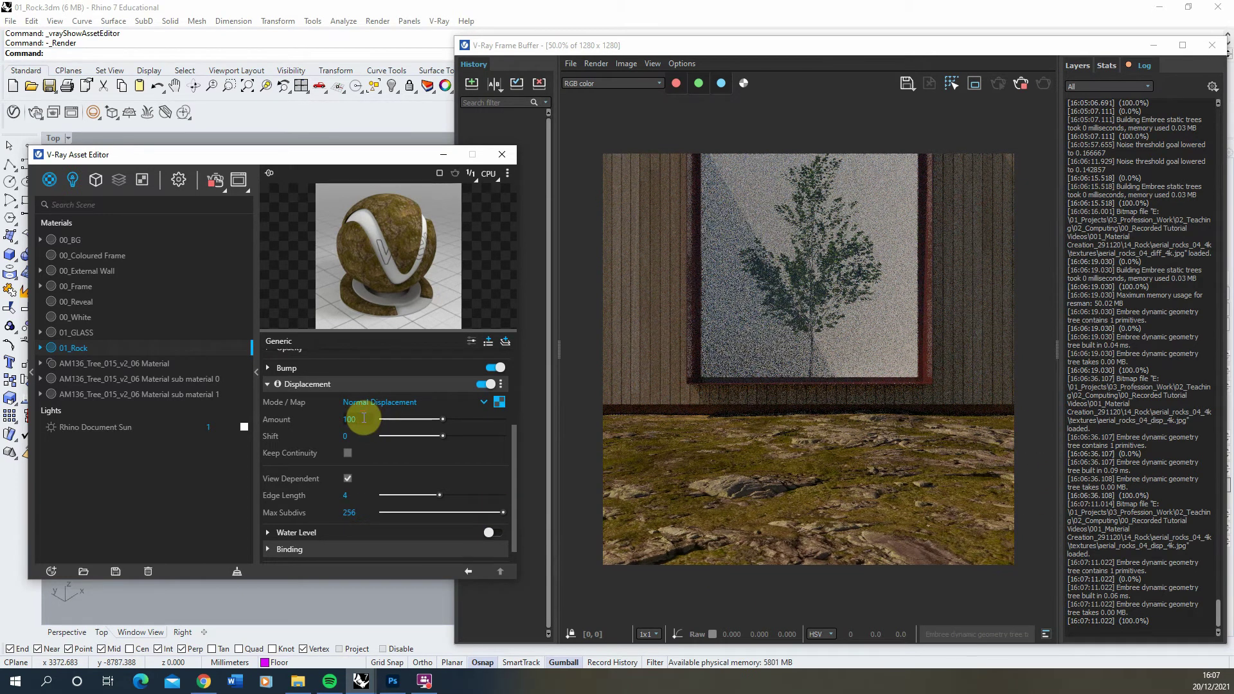
{"action": "type", "text": "0"}
{"action": "key", "text": "Return"}
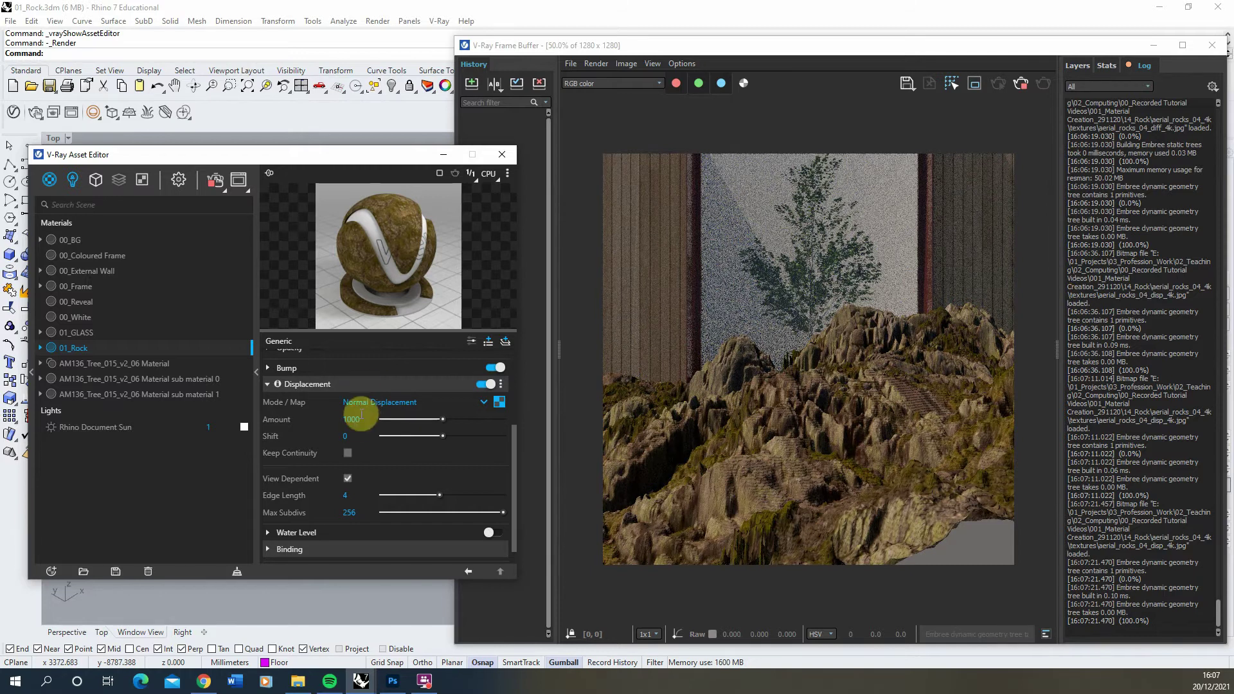
{"action": "left_click_drag", "start_coordinate": [352, 417], "coordinate": [315, 422]}
{"action": "type", "text": "3"}
{"action": "key", "text": "Return"}
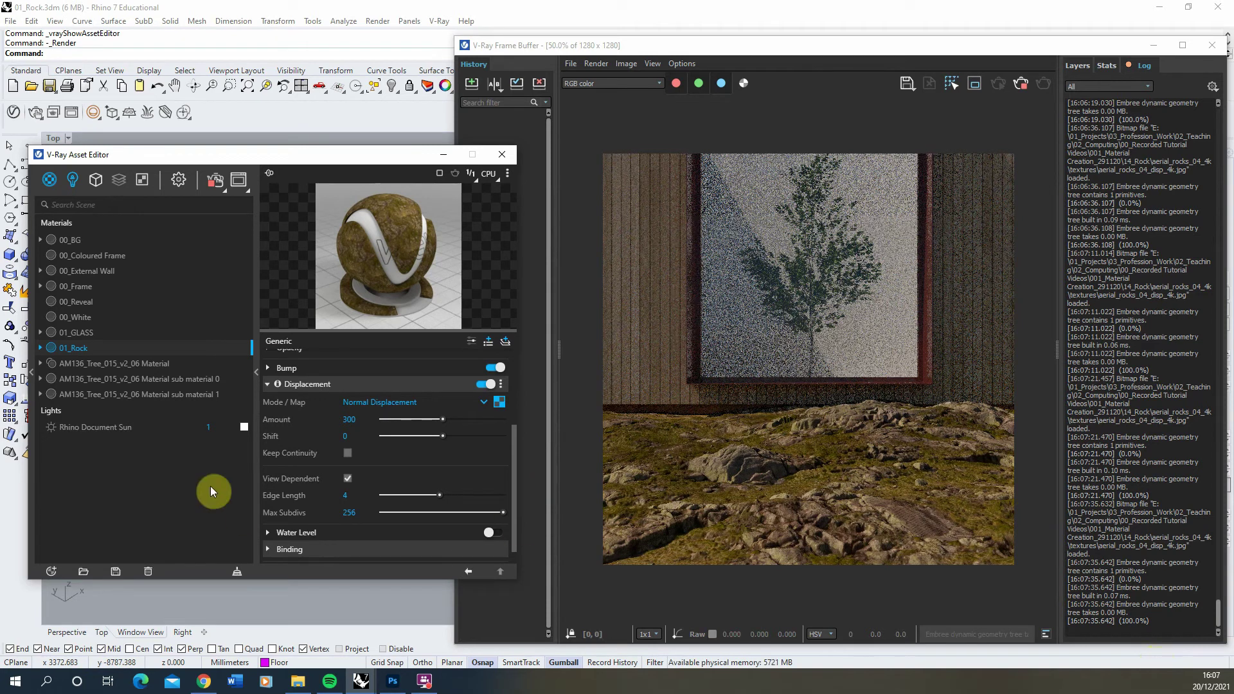
Rotate the Rhino Document Sun to a 204.8 horizontal angle, keeping 60.1 vertical.
{"action": "left_click", "coordinate": [73, 181]}
{"action": "left_click", "coordinate": [87, 242]}
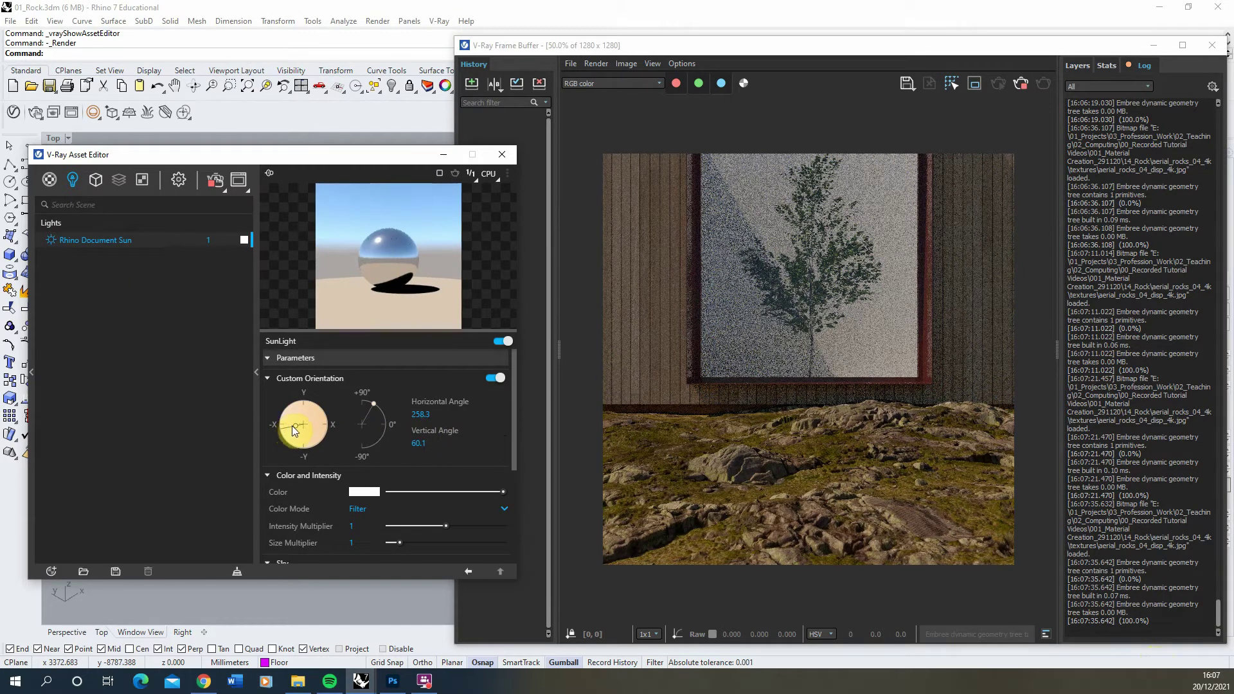
{"action": "left_click_drag", "start_coordinate": [294, 425], "coordinate": [295, 442]}
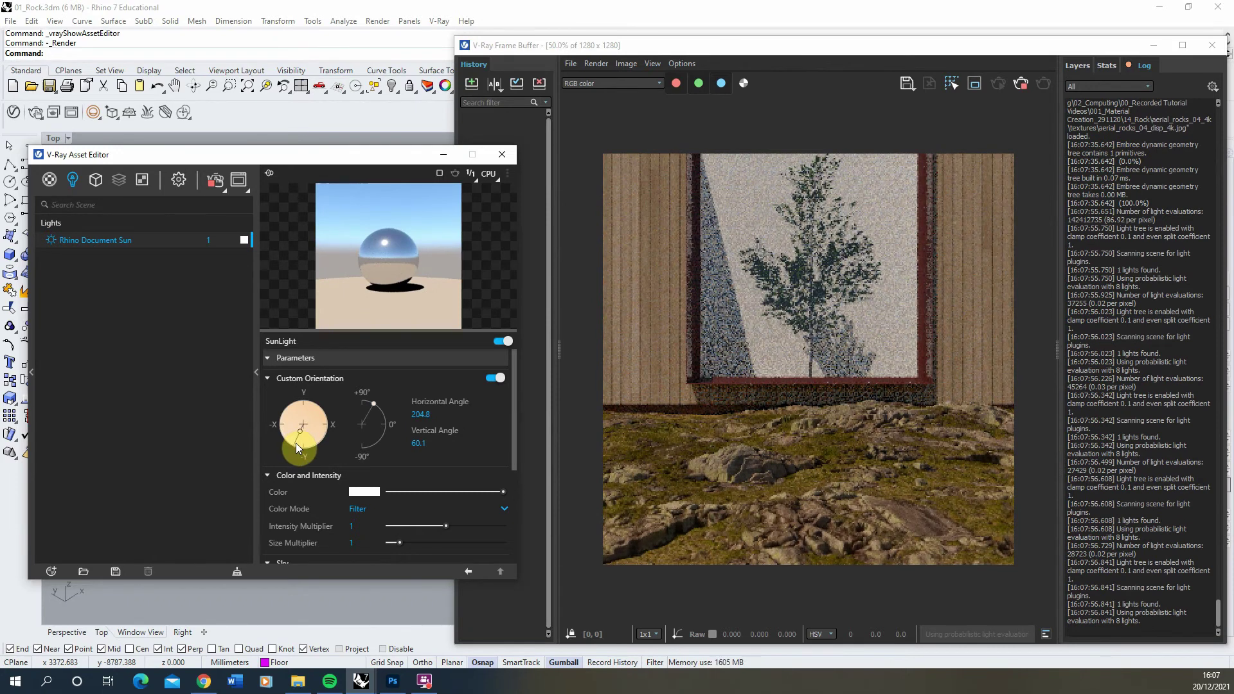
{"action": "left_click", "coordinate": [828, 379]}
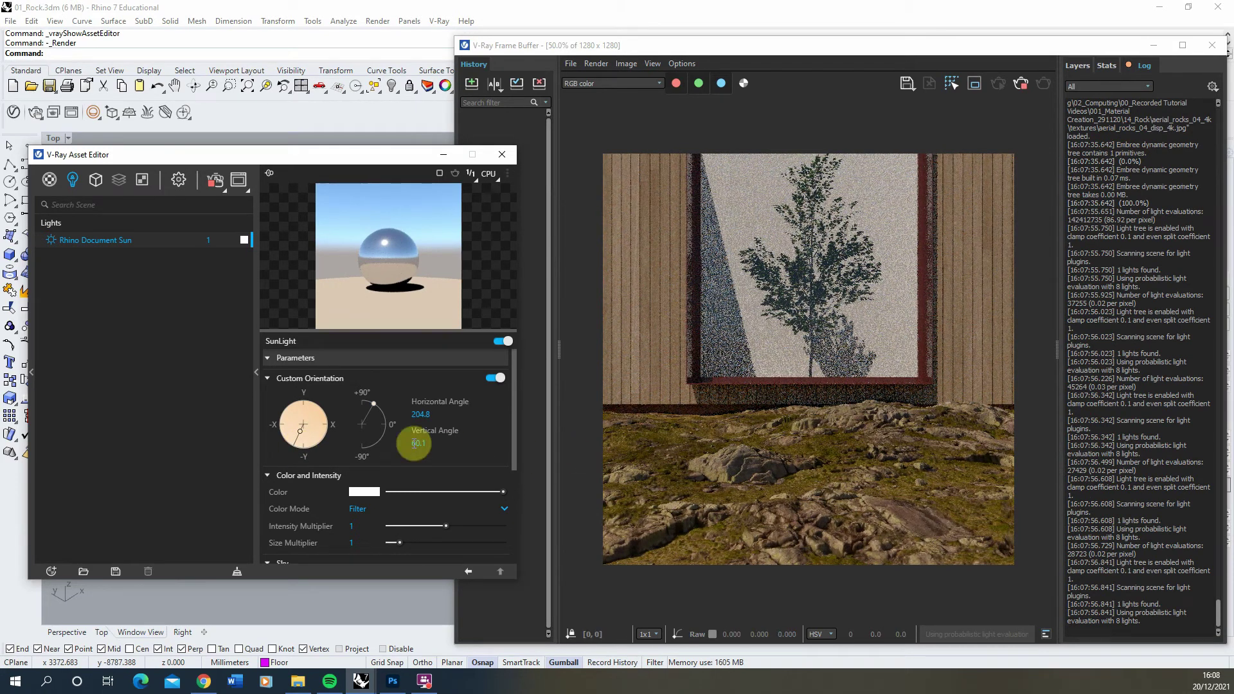
{"action": "left_click", "coordinate": [414, 443]}
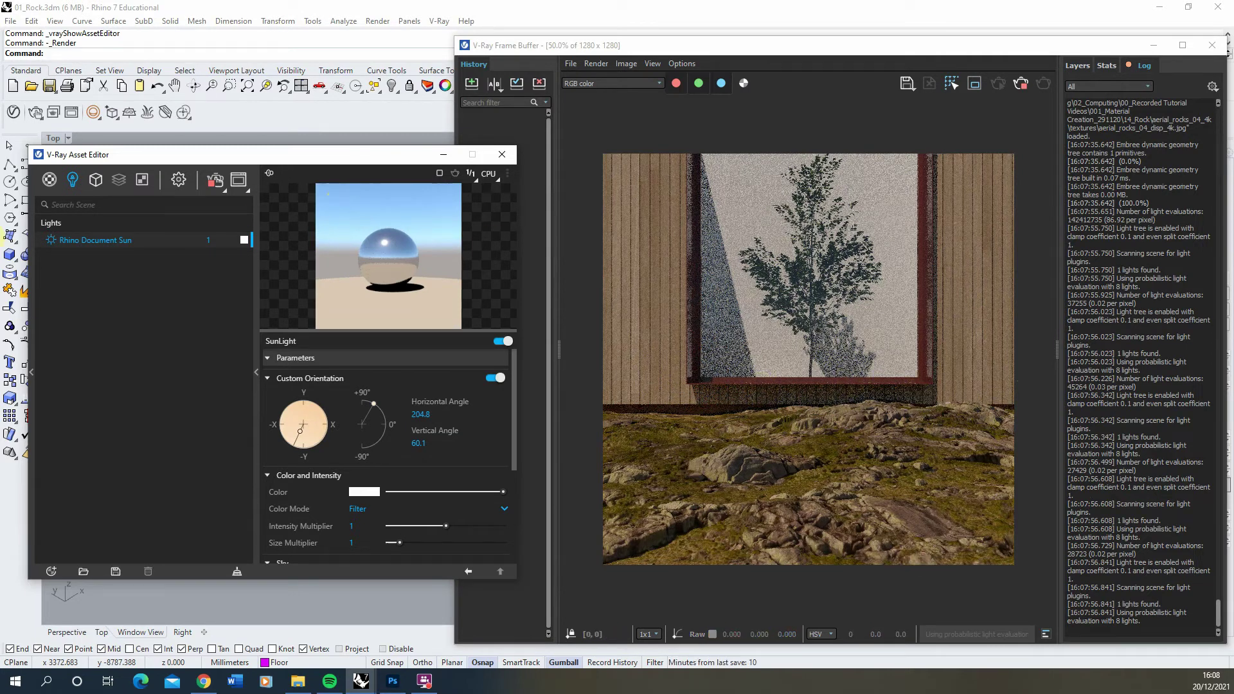
{"action": "left_click", "coordinate": [49, 179]}
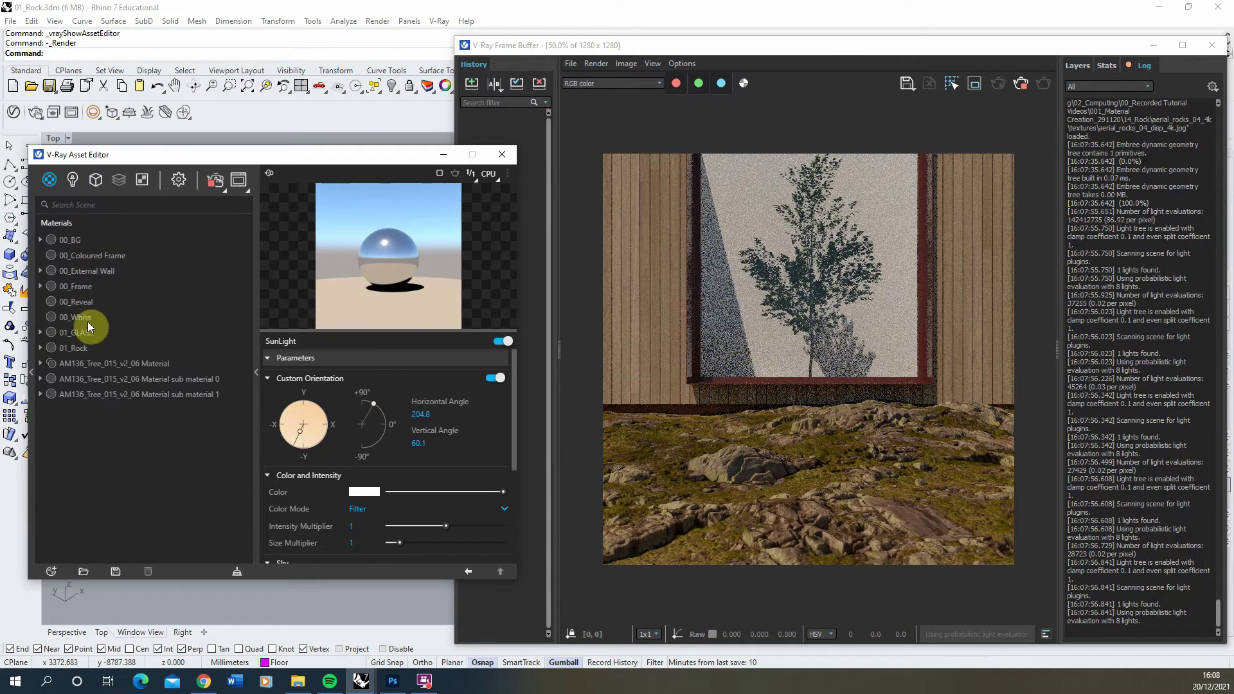
Collapse 01_Rock's Displacement and Diffuse, expand Reflection, then switch to the rock textures folder.
{"action": "left_click", "coordinate": [83, 348]}
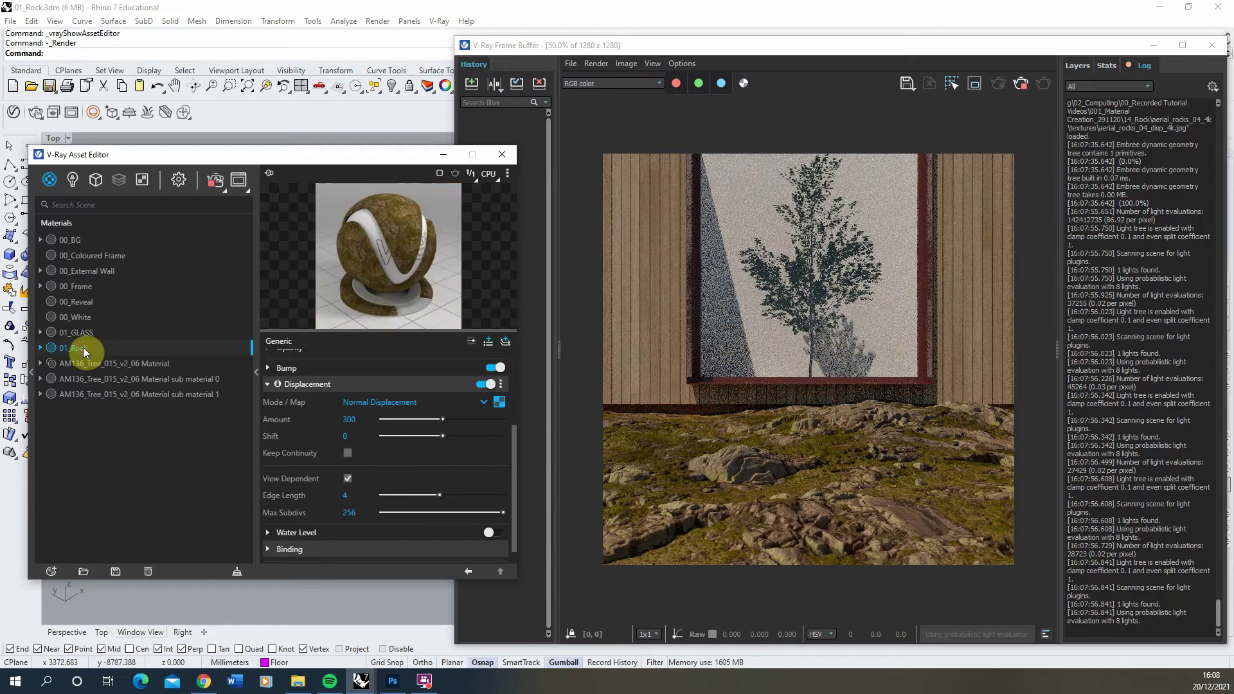
{"action": "left_click", "coordinate": [296, 383]}
{"action": "left_click", "coordinate": [268, 380]}
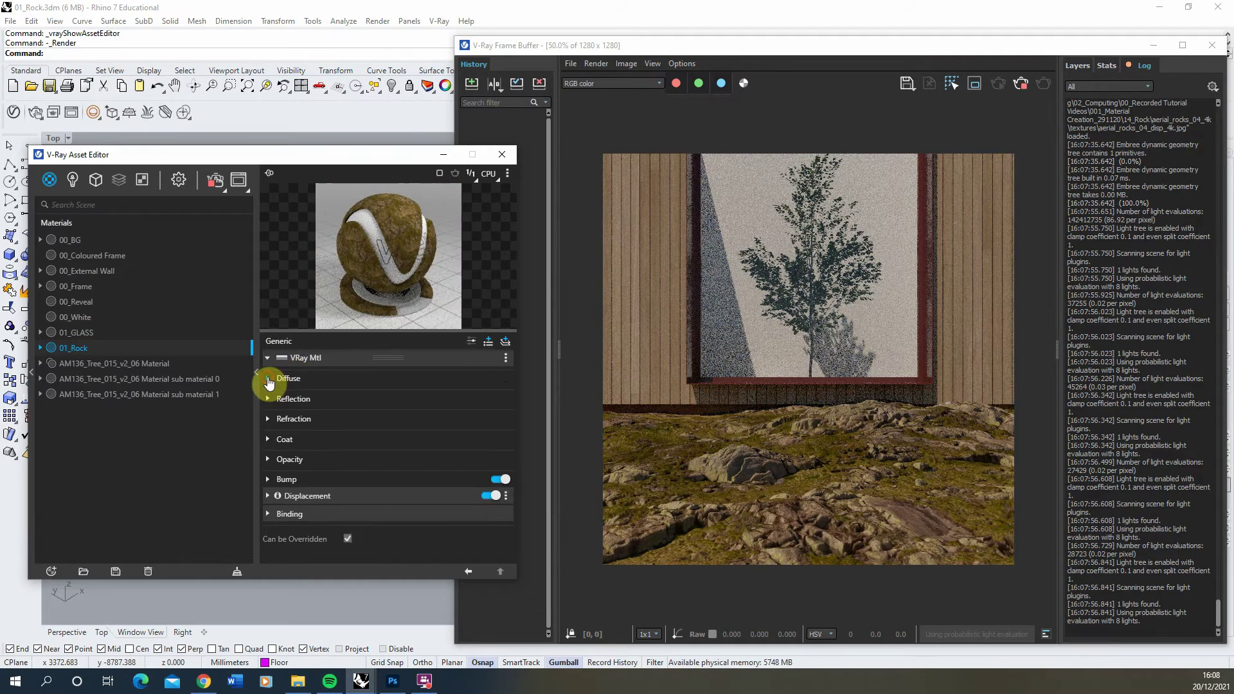
{"action": "left_click", "coordinate": [312, 398]}
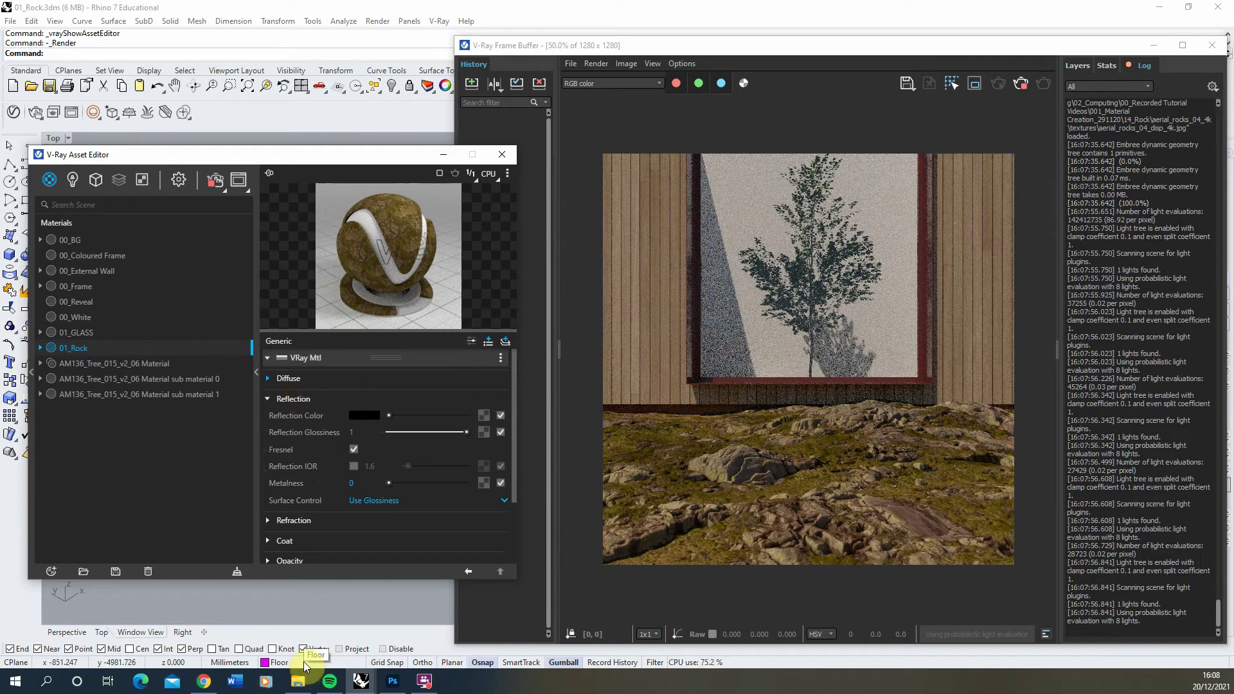
{"action": "left_click", "coordinate": [299, 683]}
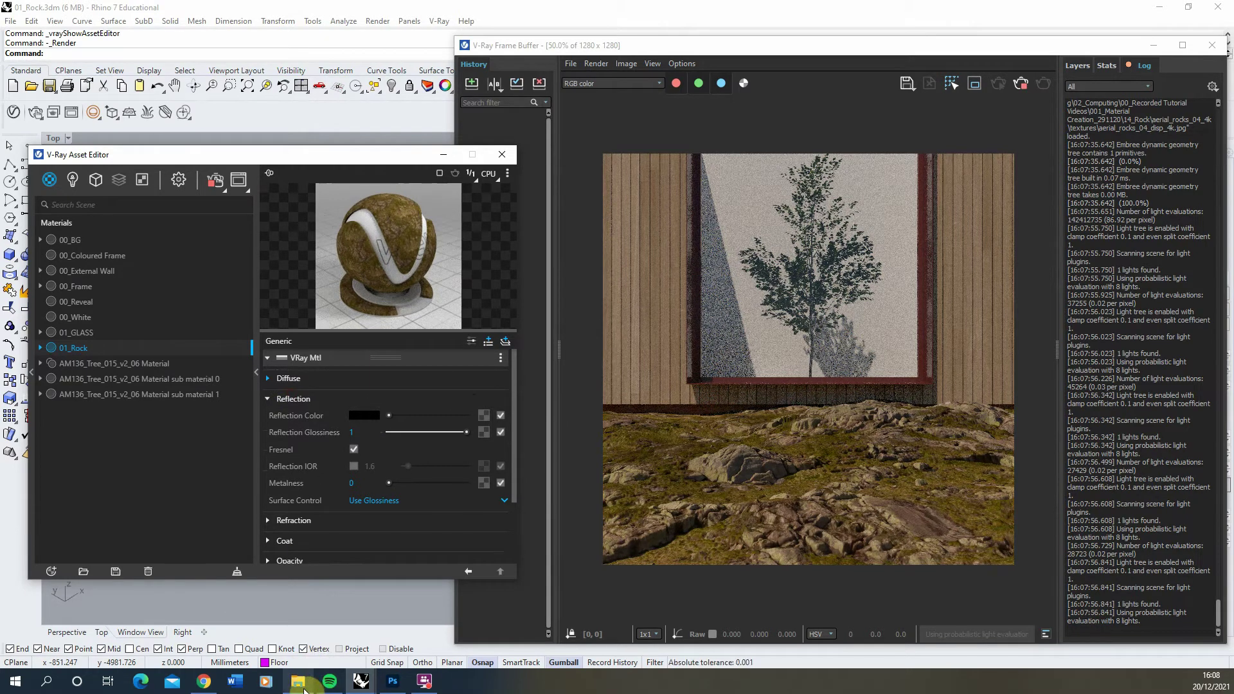
Show the aerial_rocks_04 textures as extra-large icons with the rough_4k roughness map visible.
{"action": "right_click", "coordinate": [628, 431]}
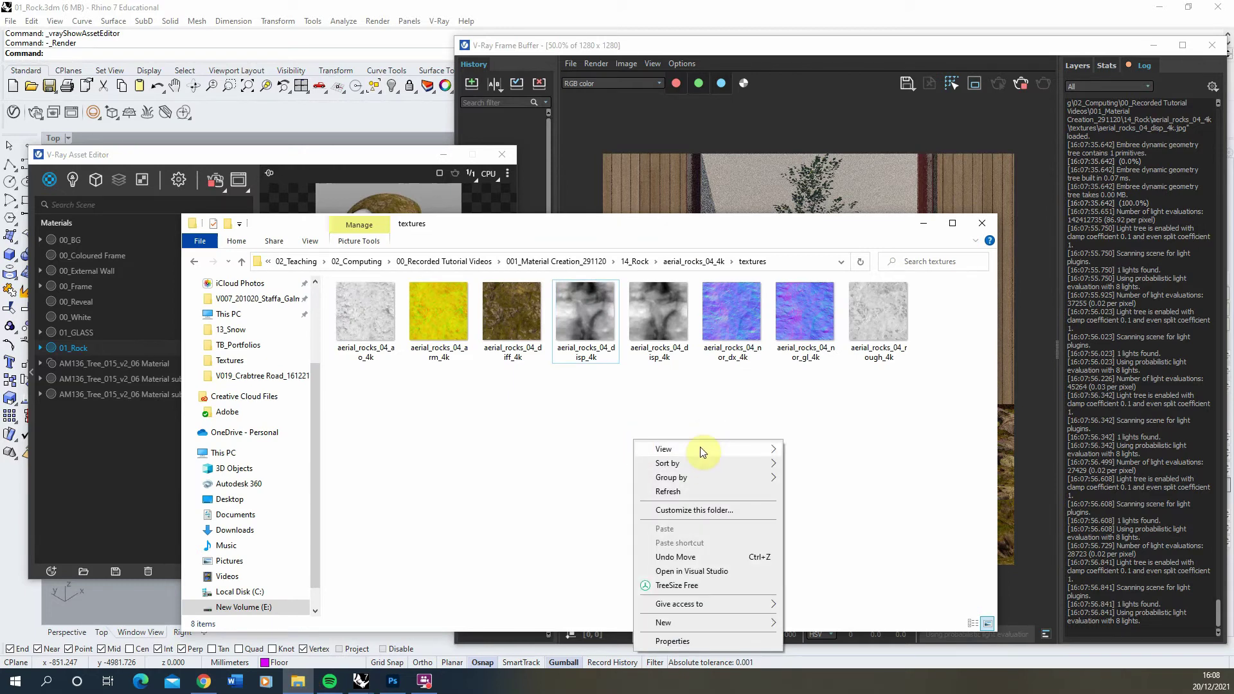
{"action": "mouse_move", "coordinate": [703, 449]}
{"action": "left_click", "coordinate": [855, 449]}
{"action": "scroll", "coordinate": [769, 422], "scroll_direction": "down", "scroll_amount": 3}
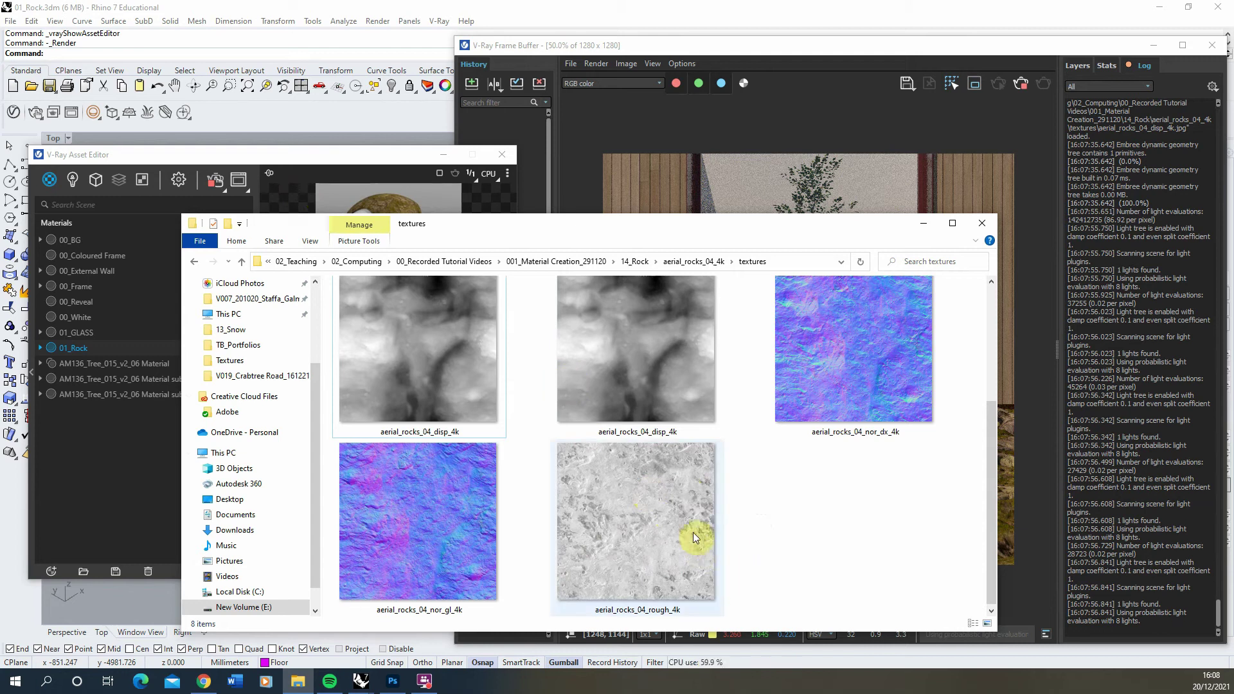
Close the textures folder window and collapse the 01_Rock Reflection rollout.
{"action": "left_click", "coordinate": [923, 223]}
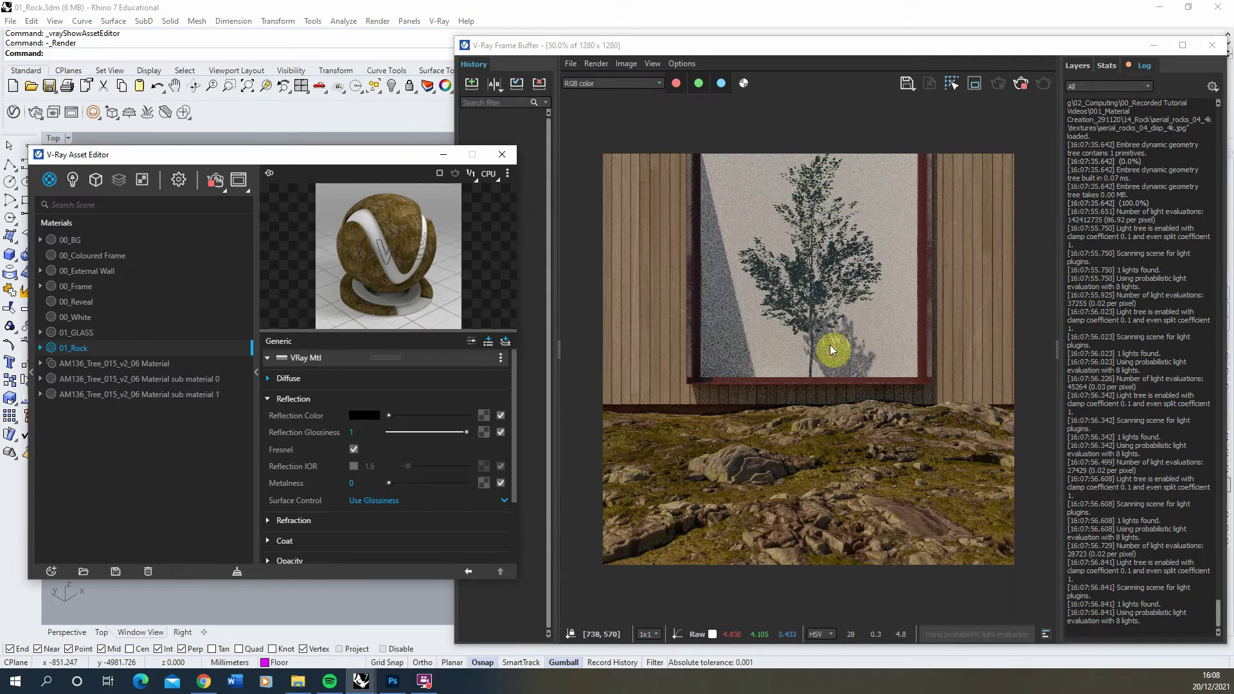
{"action": "left_click", "coordinate": [273, 398]}
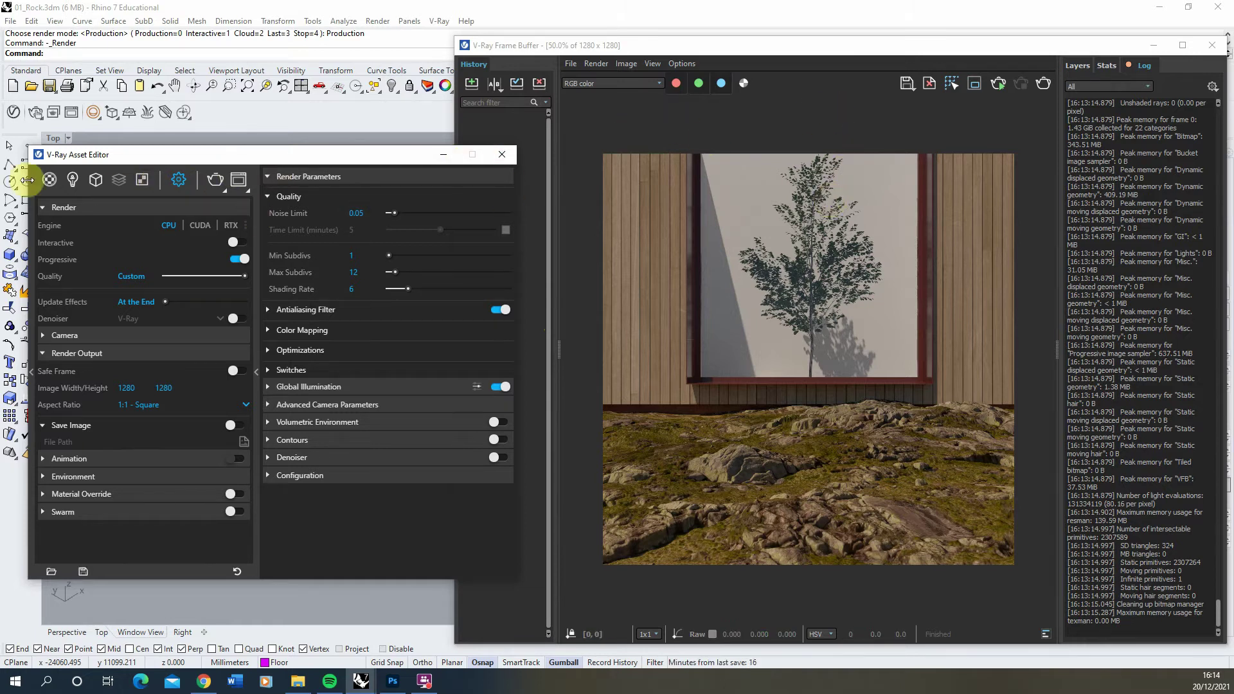
Start the interactive render, drop the Rhino Document Sun's vertical angle to -5.9, and move the Frame Buffer aside.
{"action": "left_click", "coordinate": [999, 85]}
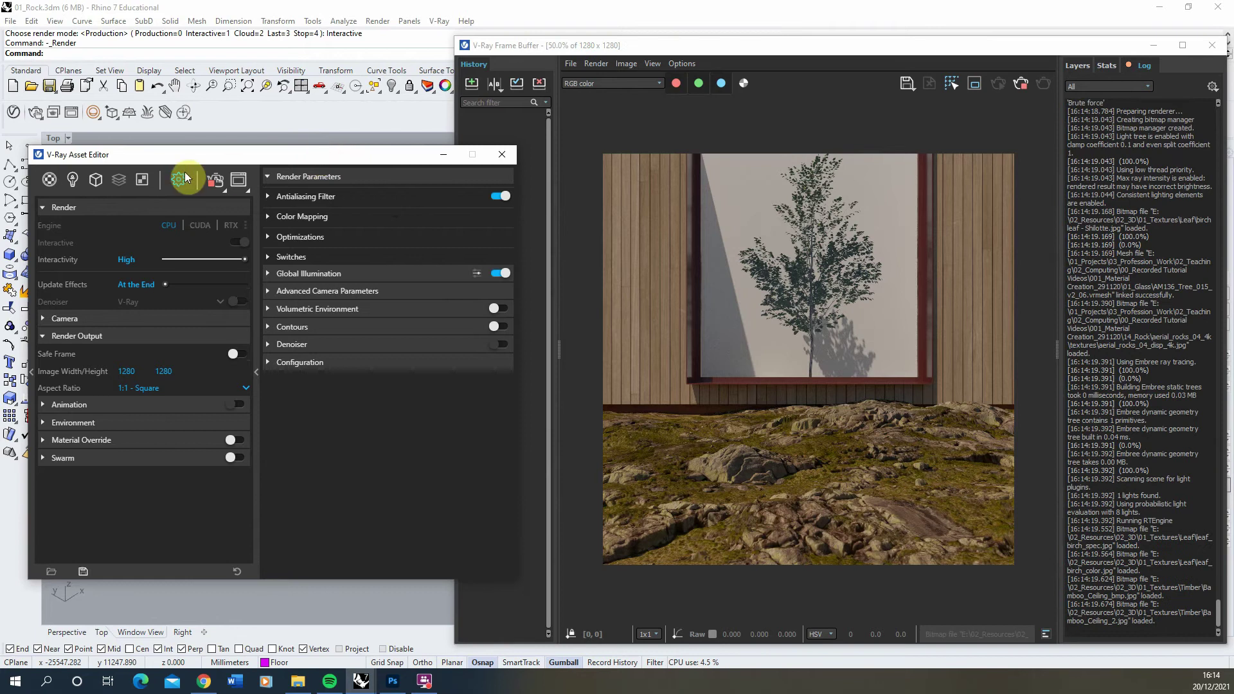
{"action": "left_click", "coordinate": [72, 180]}
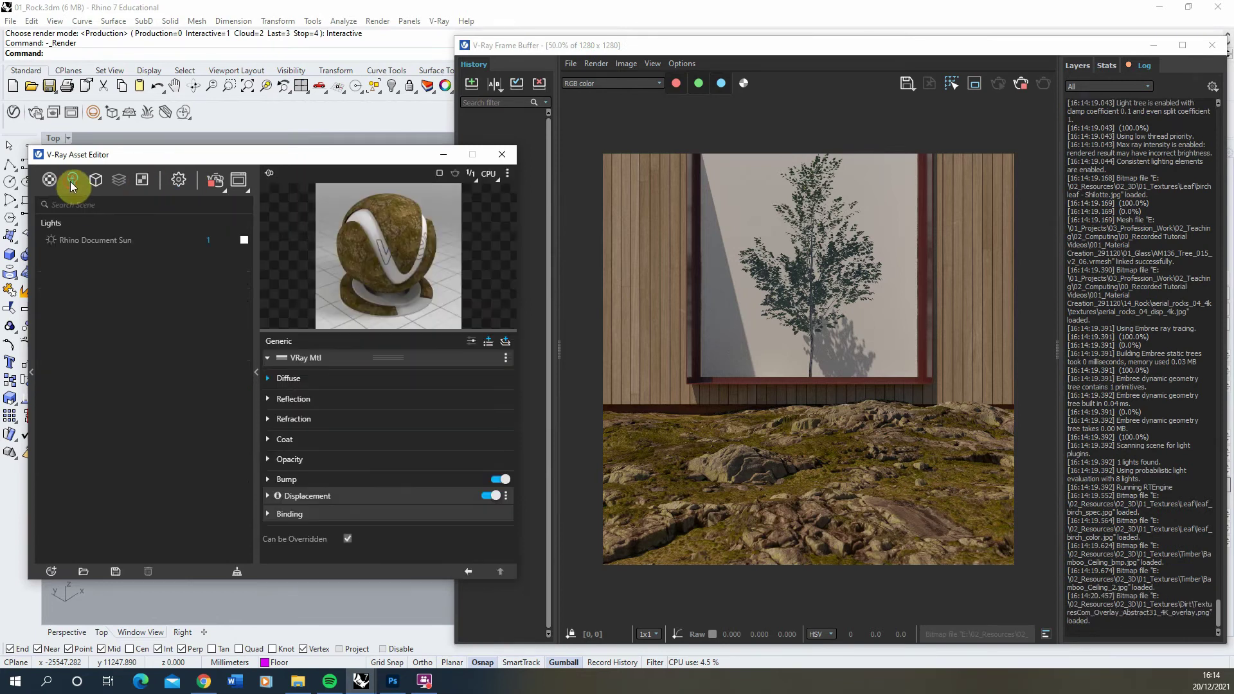
{"action": "left_click", "coordinate": [80, 240]}
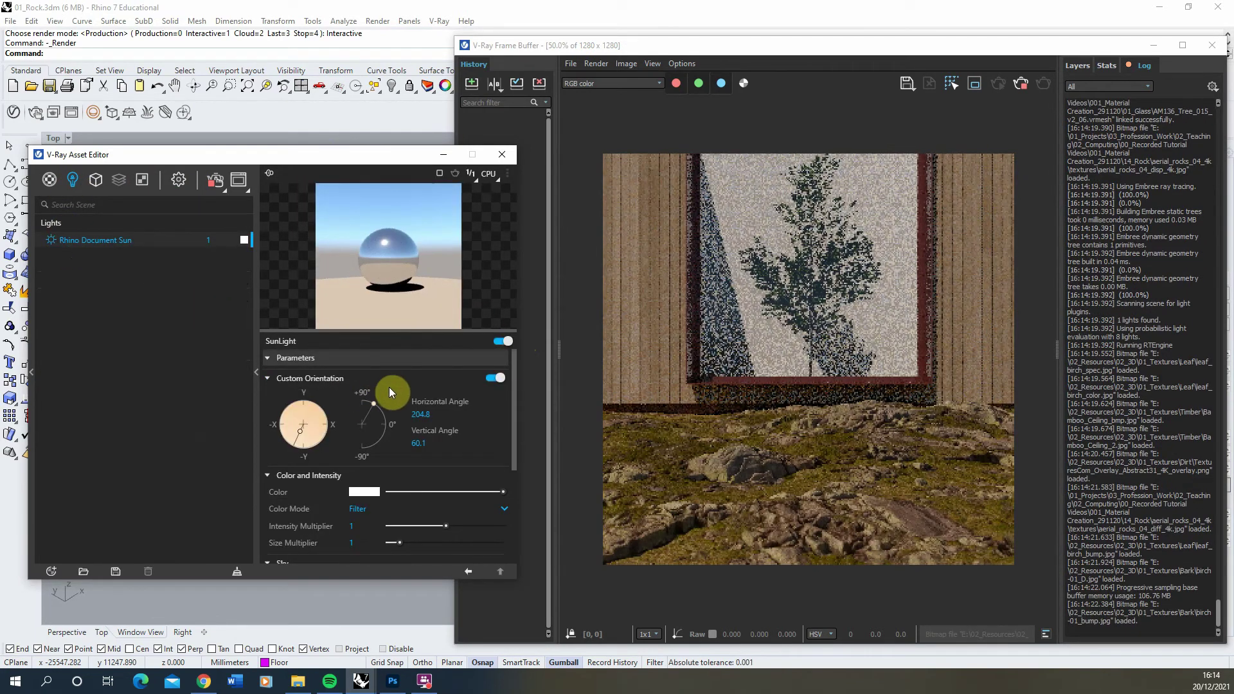
{"action": "left_click_drag", "start_coordinate": [373, 403], "coordinate": [384, 431]}
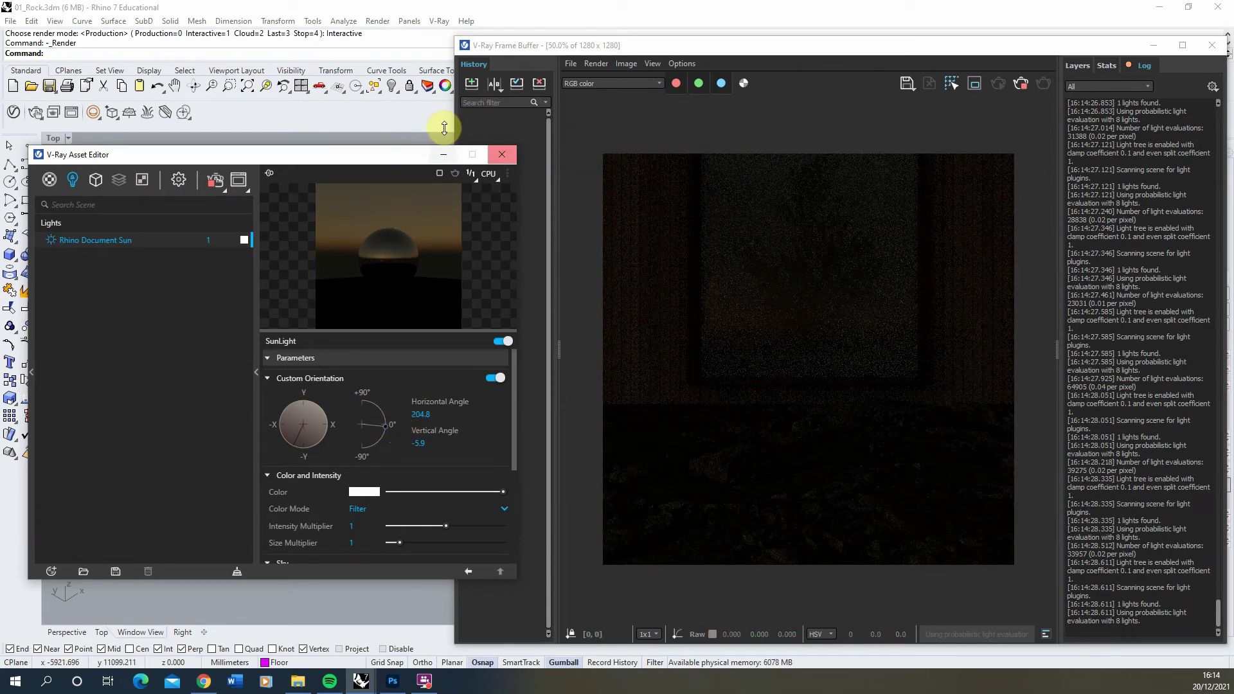
{"action": "left_click_drag", "start_coordinate": [588, 45], "coordinate": [791, 58]}
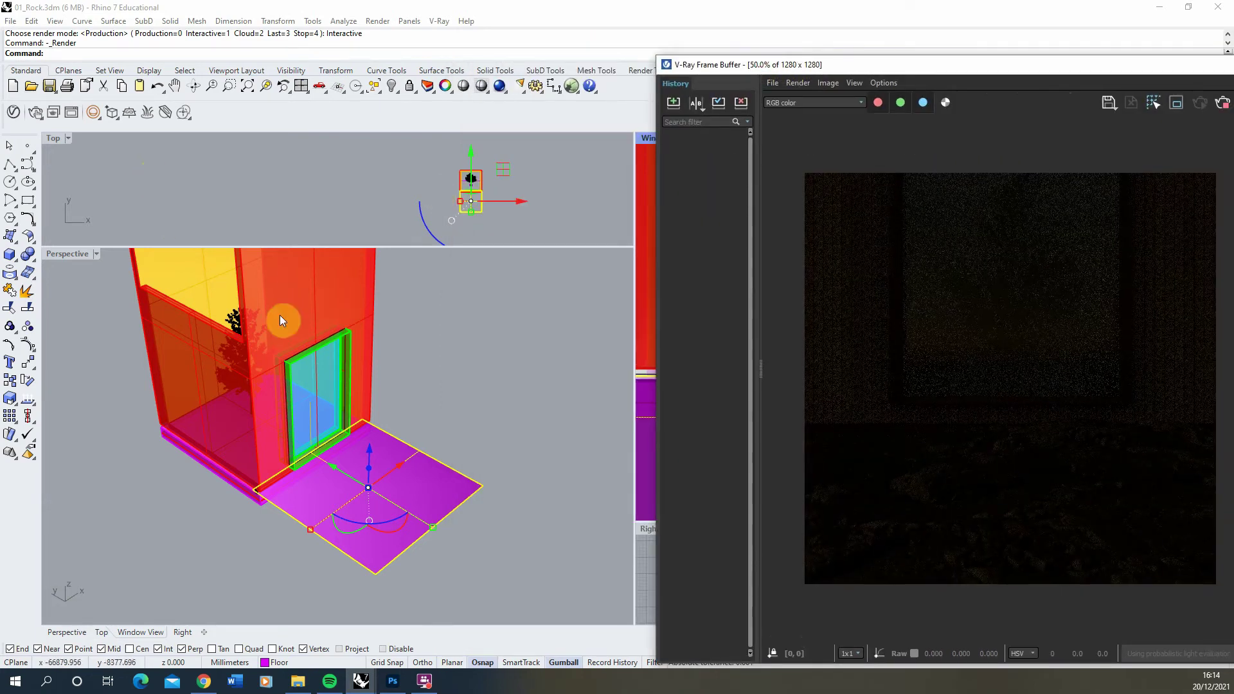
Place a V-Ray sphere light at the floor corner, raise it above the floor, and show the Lights list.
{"action": "left_click", "coordinate": [426, 391]}
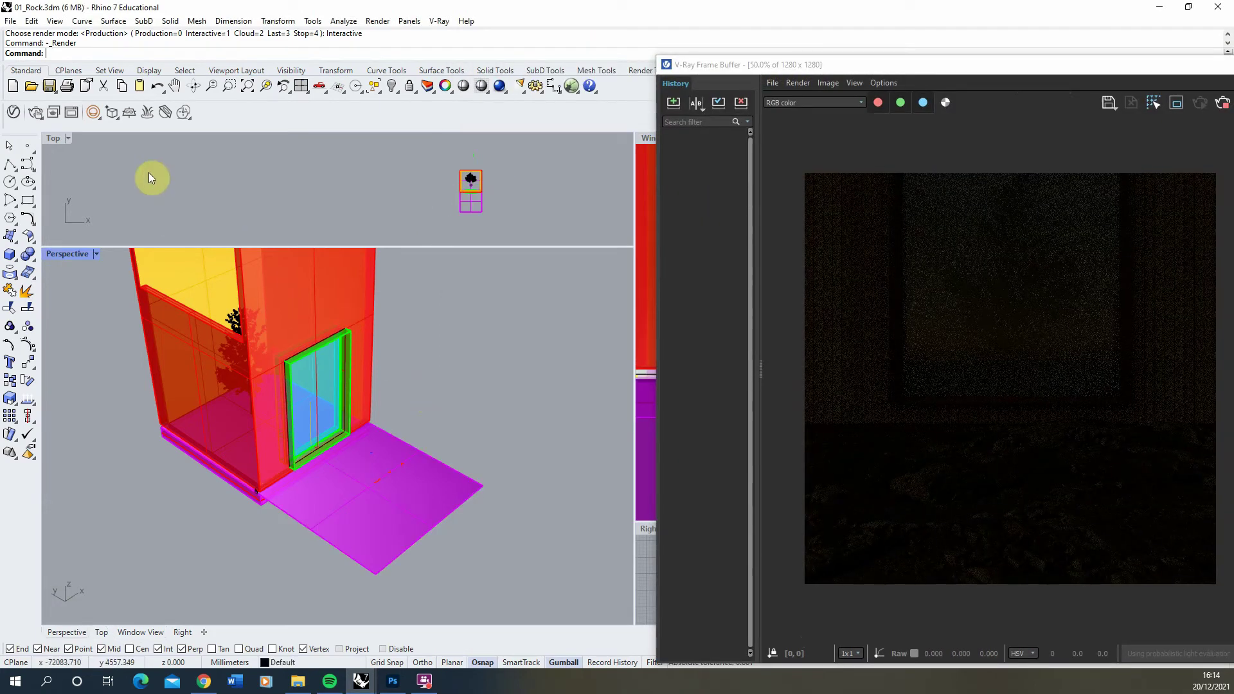
{"action": "left_click", "coordinate": [94, 114]}
{"action": "left_click", "coordinate": [282, 509]}
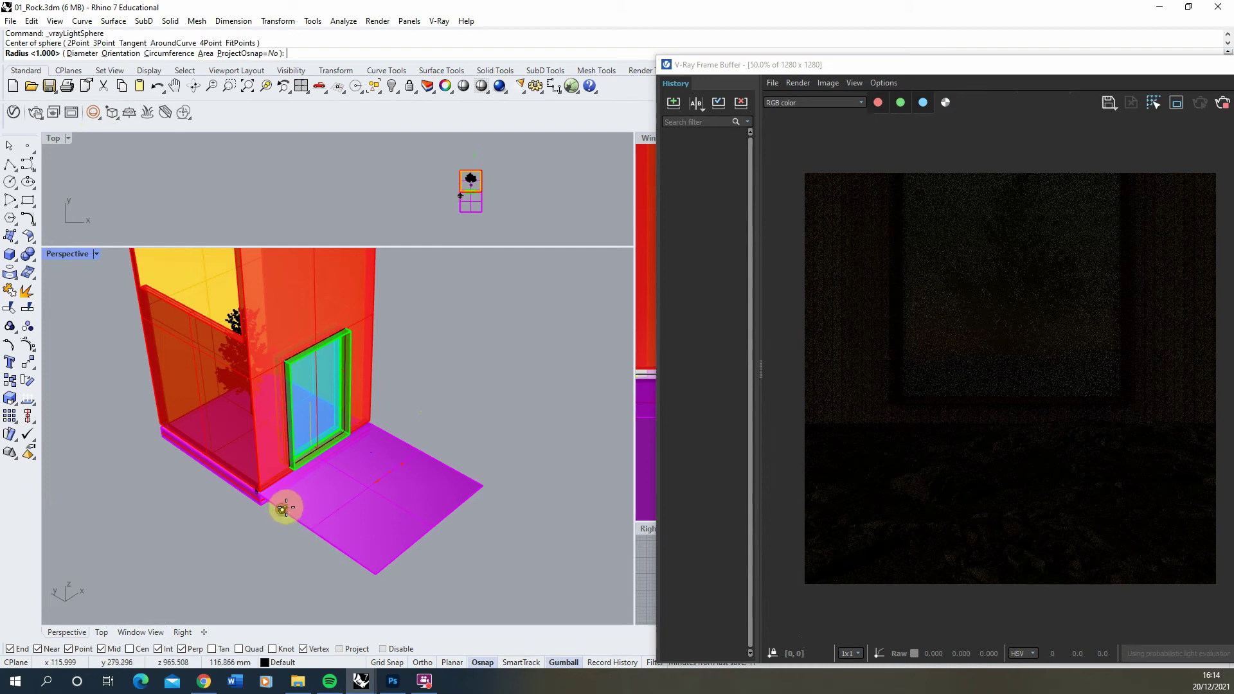
{"action": "left_click", "coordinate": [309, 515]}
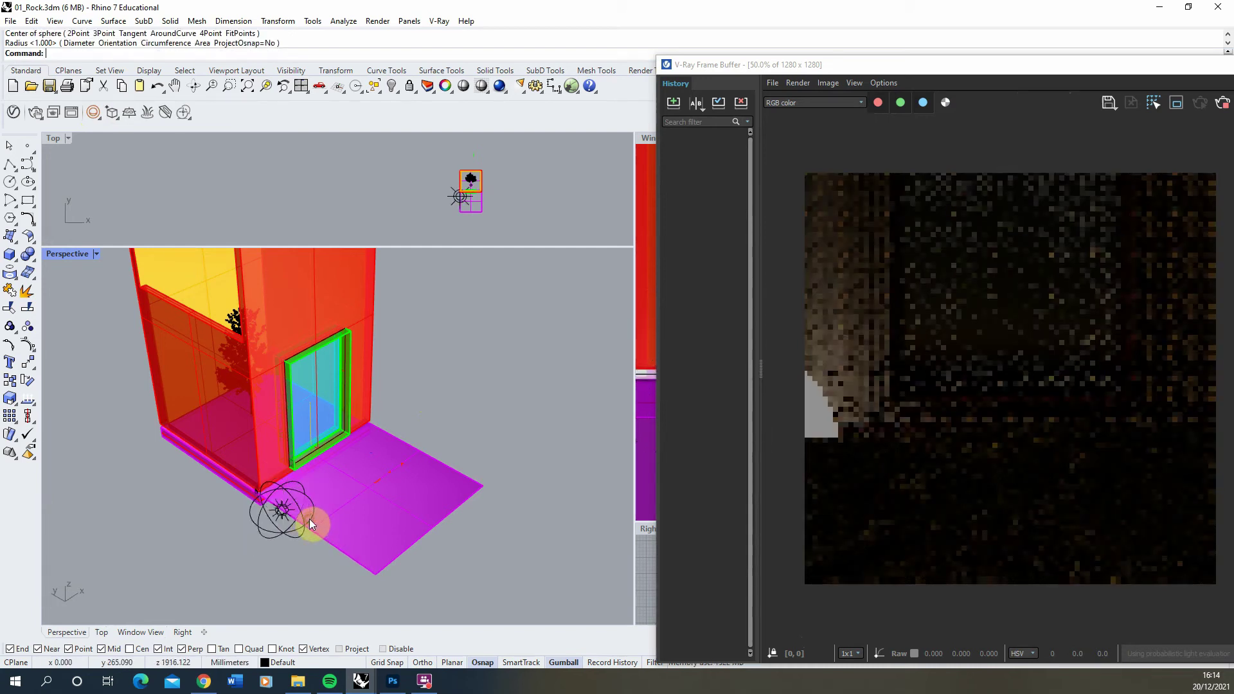
{"action": "left_click_drag", "start_coordinate": [280, 500], "coordinate": [320, 550]}
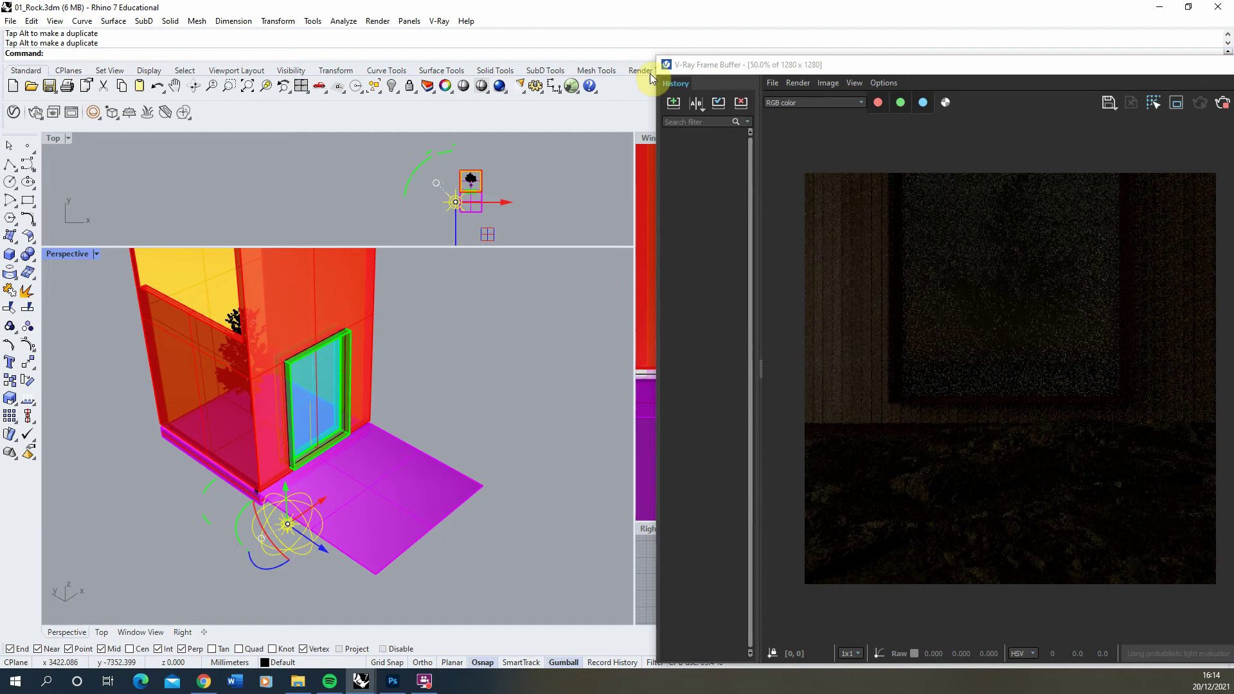
{"action": "left_click", "coordinate": [14, 113]}
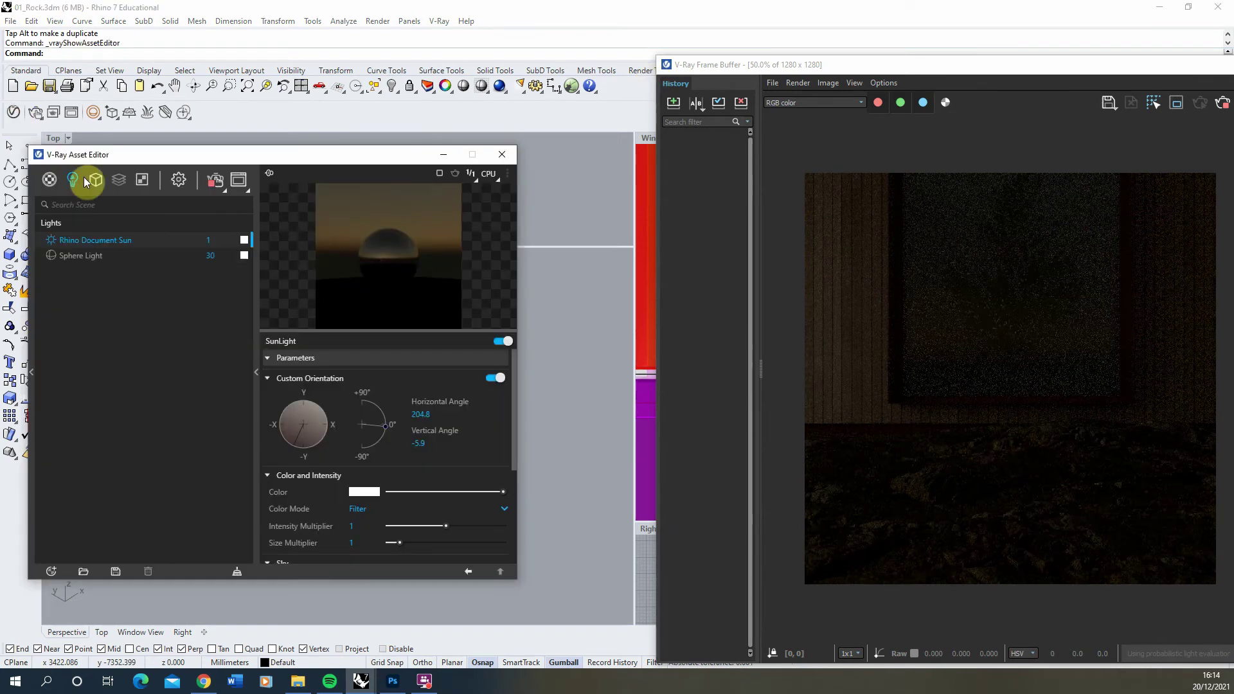
Color the existing Sphere Light red in the V-Ray Color Picker.
{"action": "left_click", "coordinate": [86, 256]}
{"action": "left_click", "coordinate": [355, 375]}
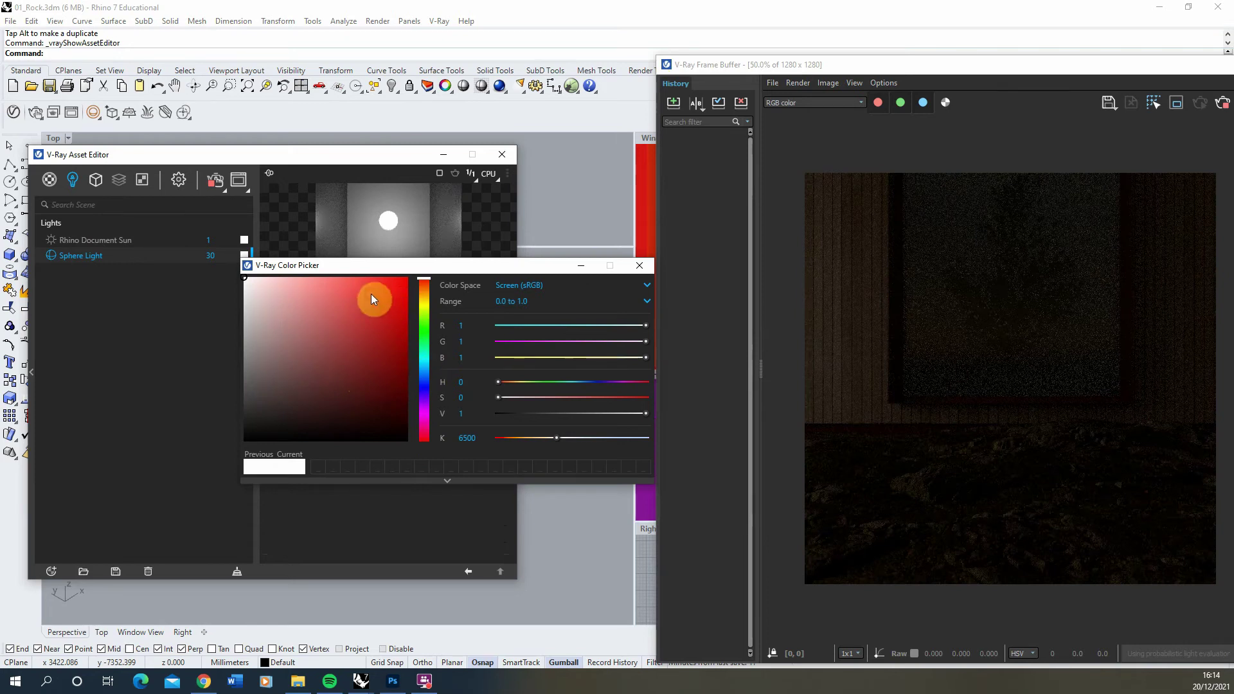
{"action": "left_click", "coordinate": [386, 277]}
{"action": "left_click", "coordinate": [639, 266]}
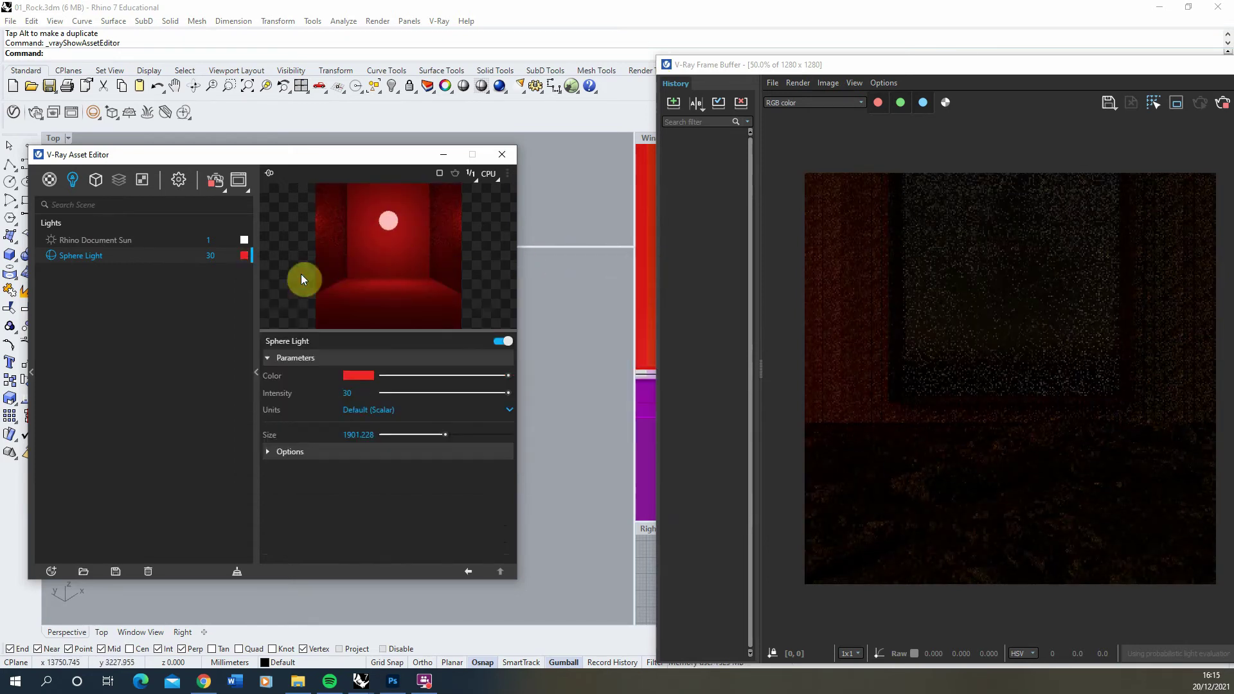
Raise the red light's intensity, entering 100 then adjusting it to 200.
{"action": "left_click", "coordinate": [368, 393]}
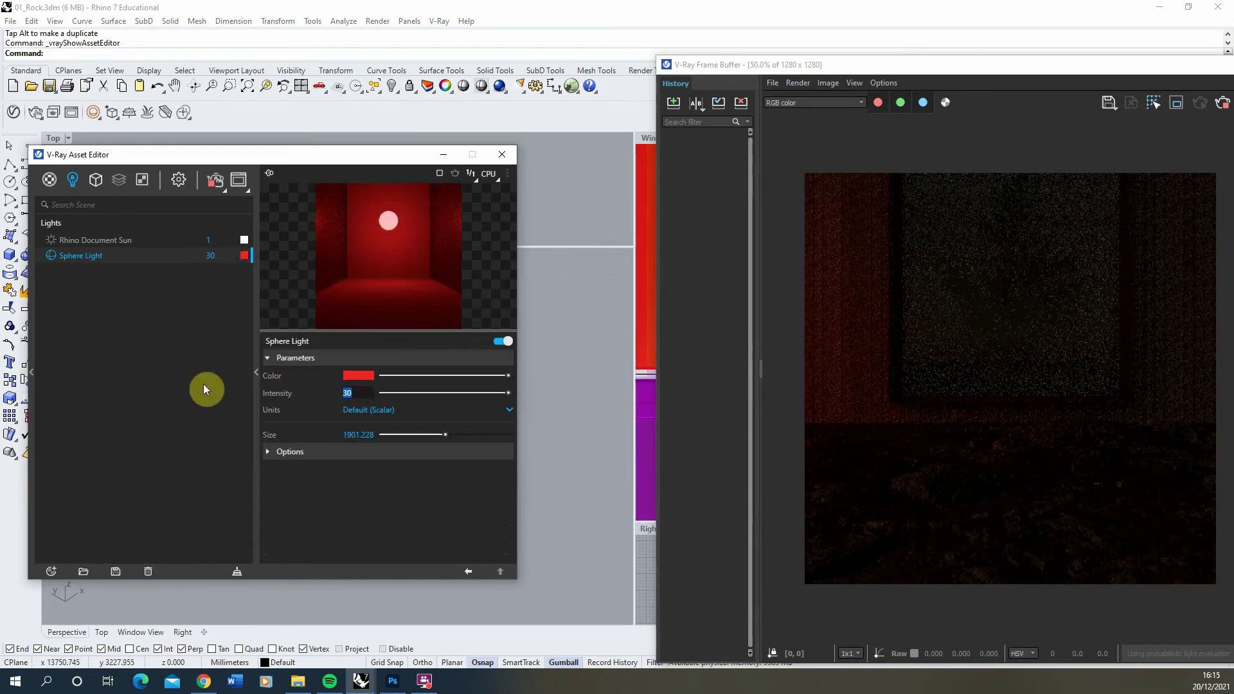
{"action": "type", "text": "100"}
{"action": "key", "text": "Return"}
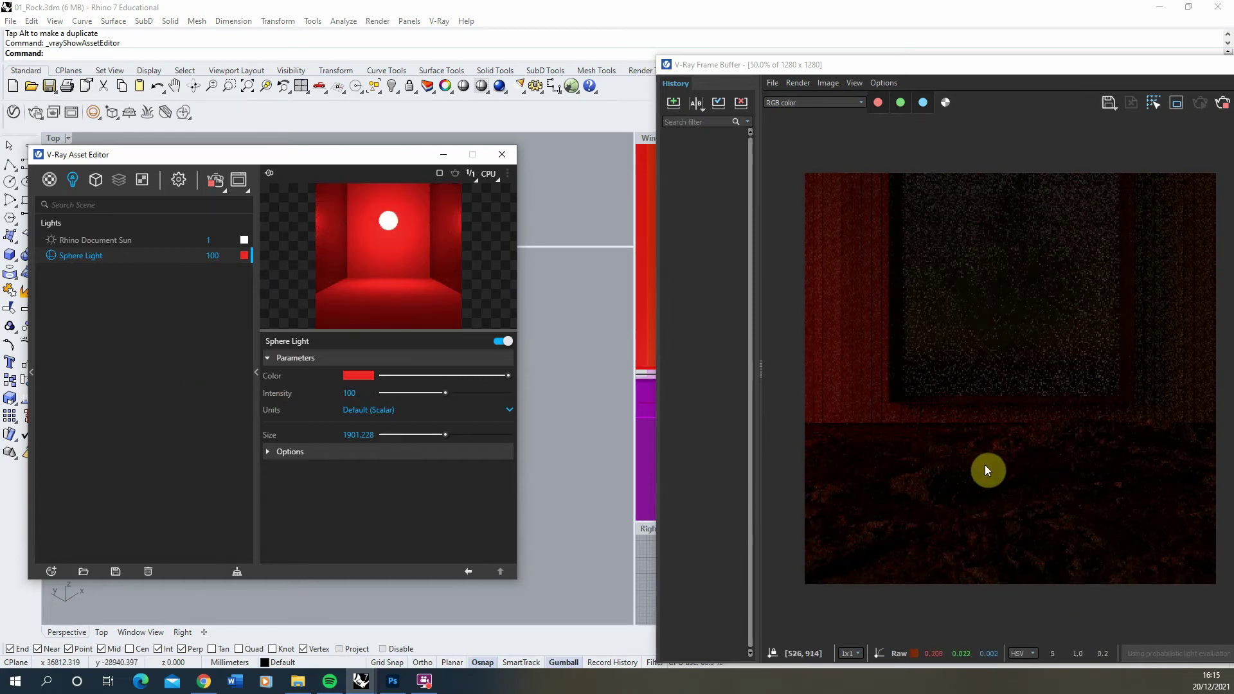
{"action": "left_click", "coordinate": [347, 392]}
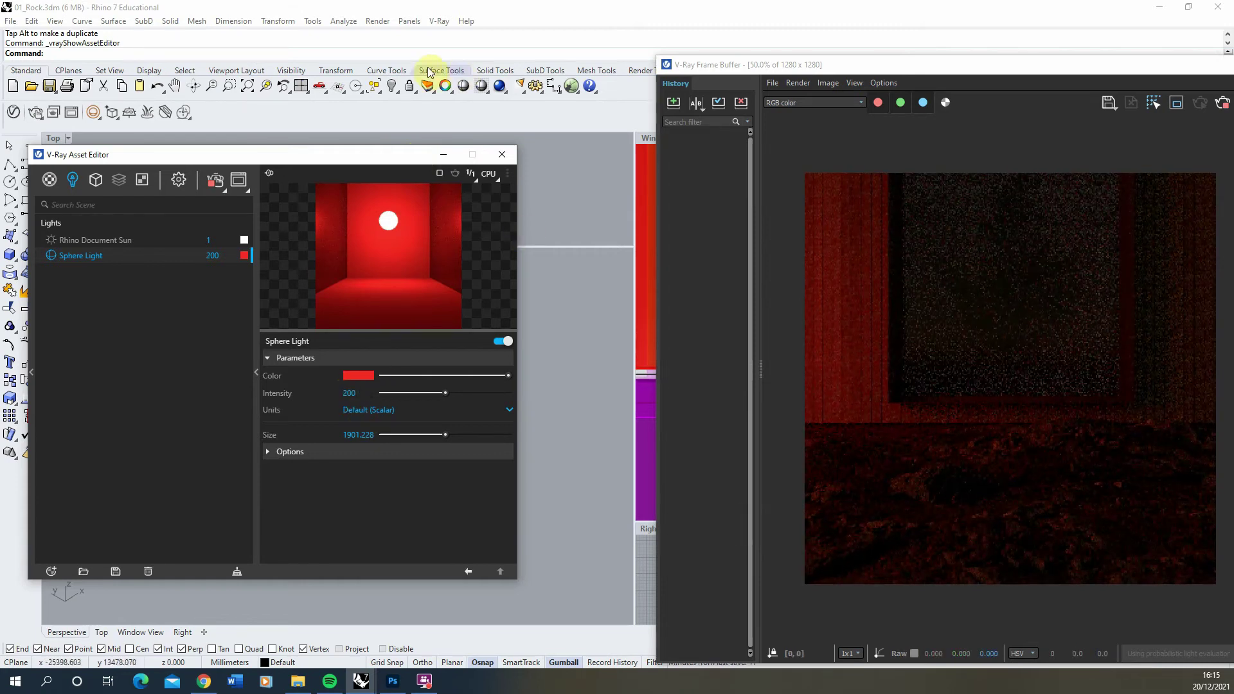
{"action": "left_click_drag", "start_coordinate": [876, 68], "coordinate": [754, 58]}
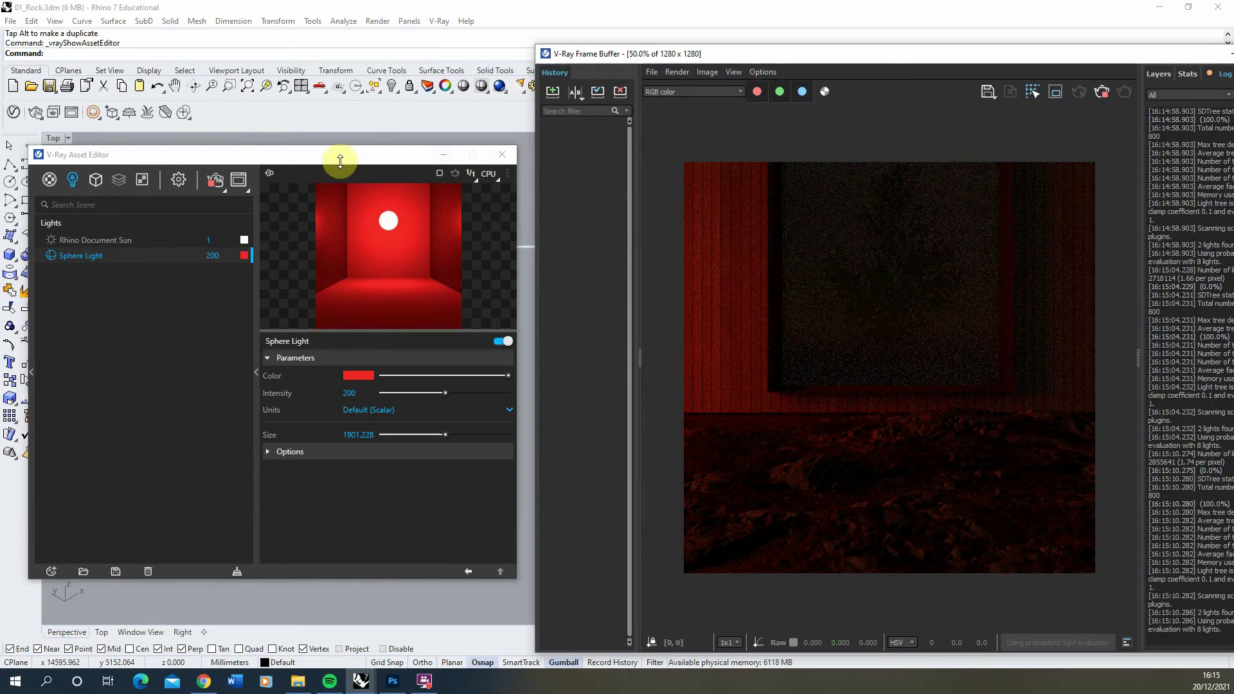
Create a second sphere light near the slab with _vrayLightSphere, then gumball it upward and along the x axis.
{"action": "left_click", "coordinate": [71, 112]}
{"action": "left_click", "coordinate": [92, 113]}
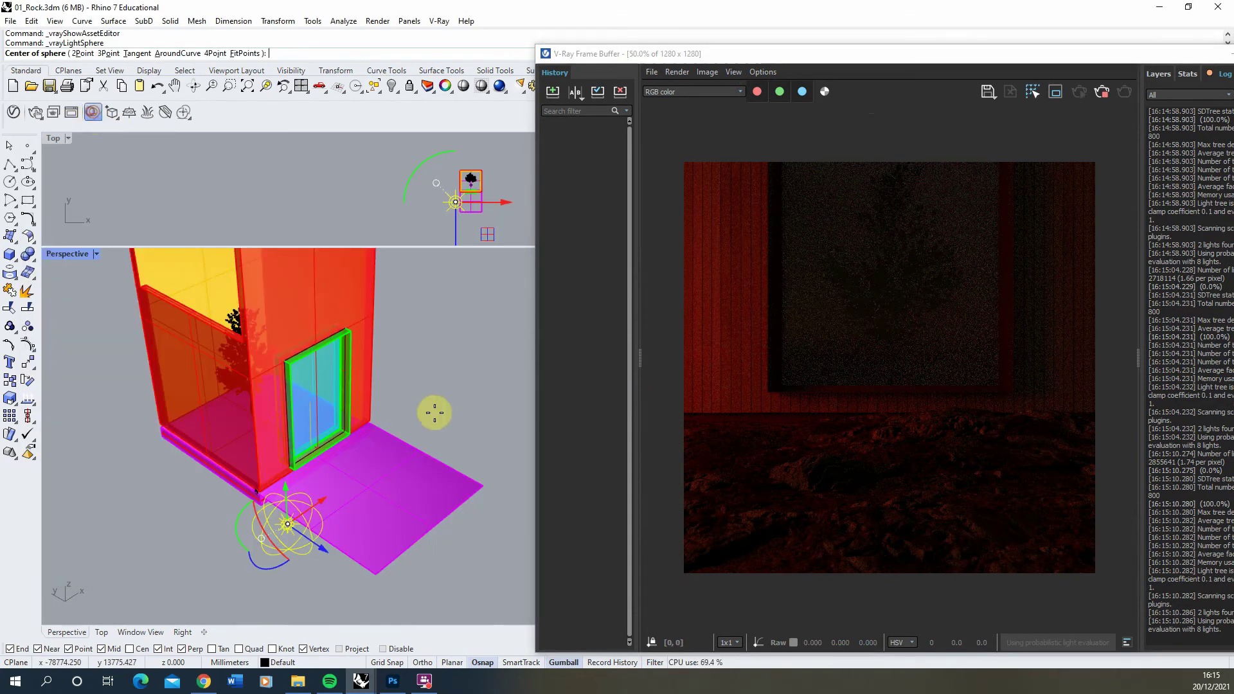
{"action": "left_click", "coordinate": [418, 448]}
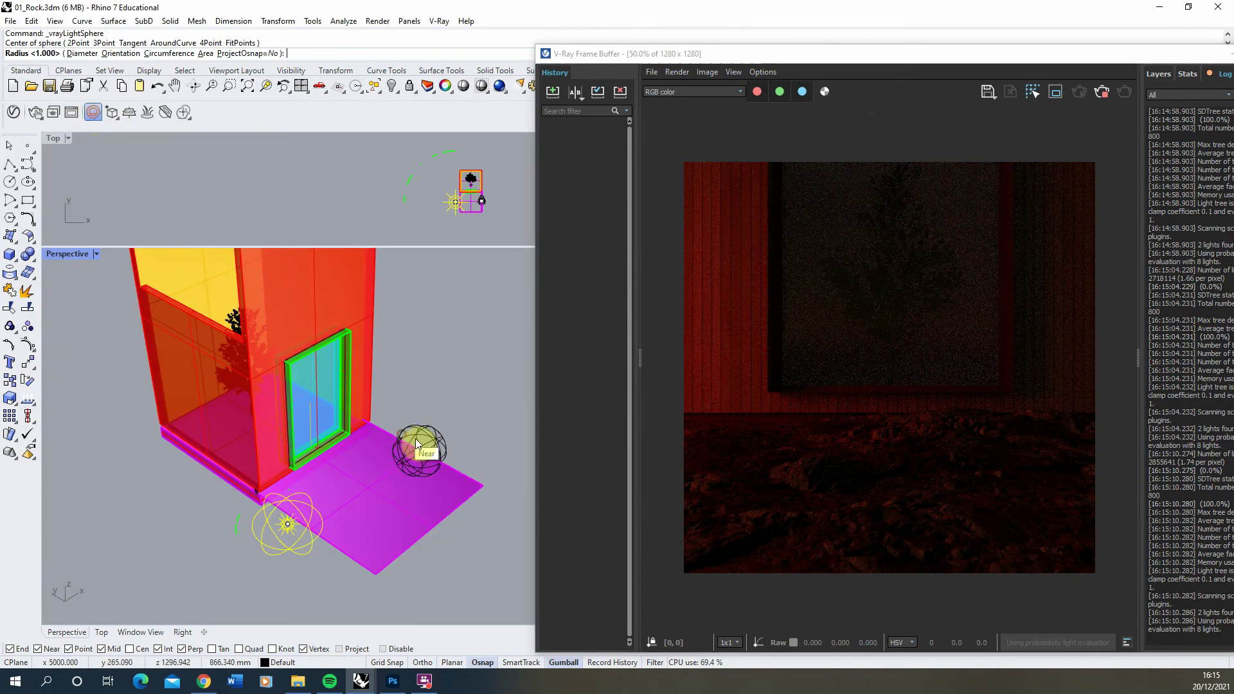
{"action": "left_click", "coordinate": [420, 442]}
{"action": "left_click_drag", "start_coordinate": [421, 442], "coordinate": [514, 503]}
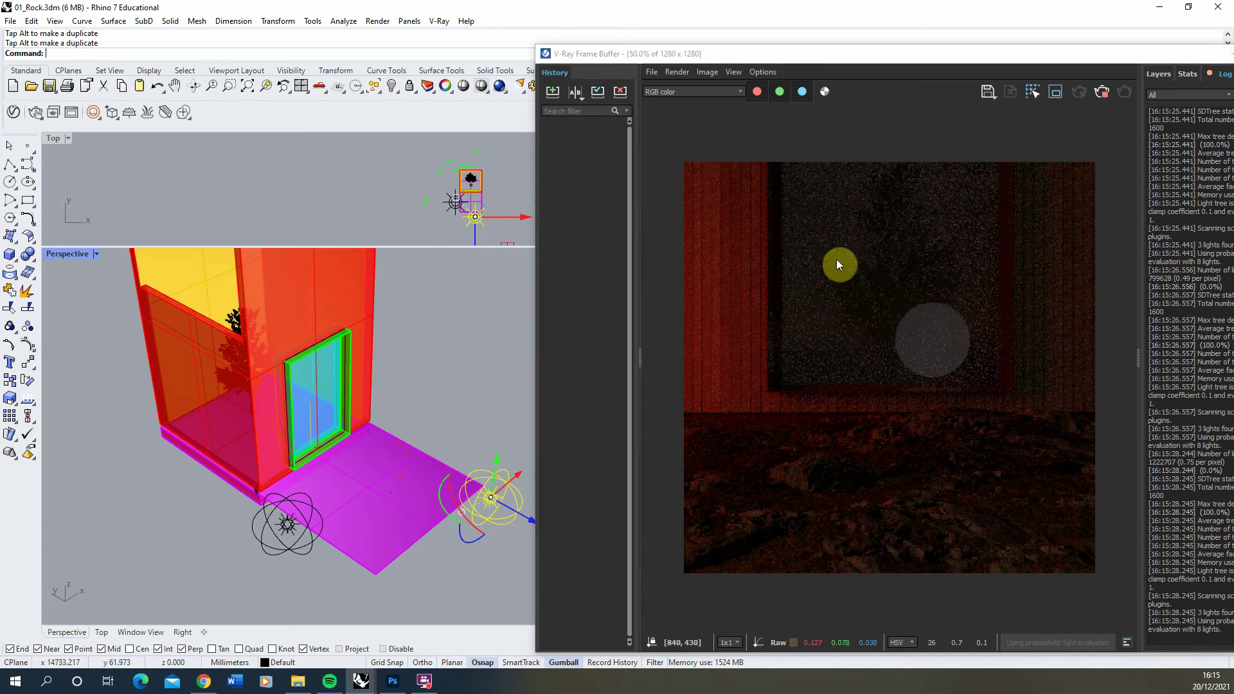
{"action": "mouse_move", "coordinate": [511, 486]}
{"action": "left_mouse_down"}
{"action": "mouse_move", "coordinate": [520, 479]}
{"action": "mouse_move", "coordinate": [514, 499]}
{"action": "left_mouse_up"}
Make Sphere Light#1 invisible and stop it affecting reflections.
{"action": "left_click", "coordinate": [34, 112]}
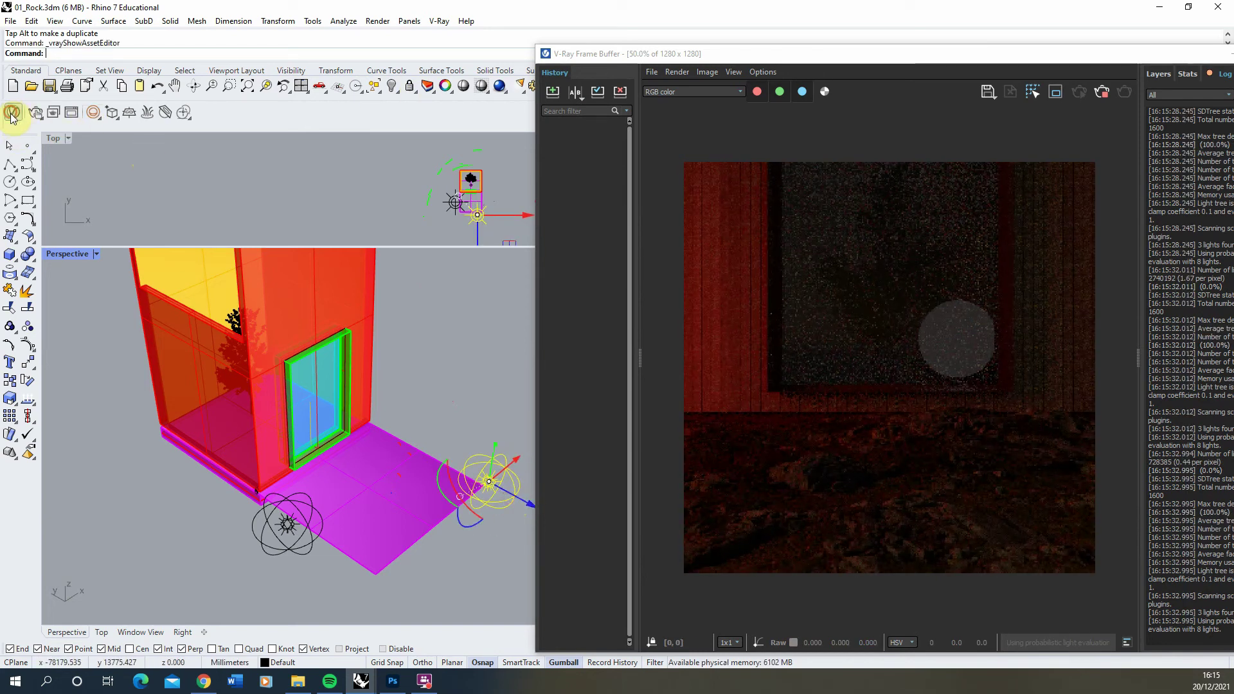
{"action": "left_click", "coordinate": [99, 271]}
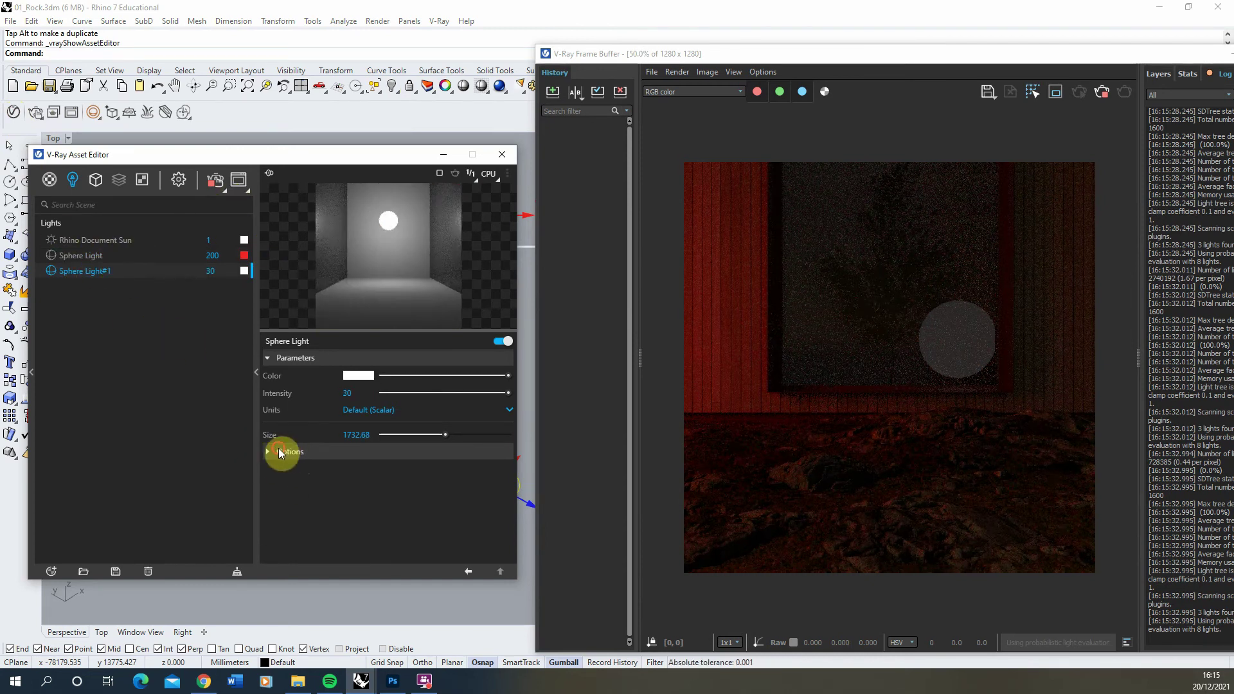
{"action": "left_click", "coordinate": [289, 452]}
{"action": "left_click", "coordinate": [345, 469]}
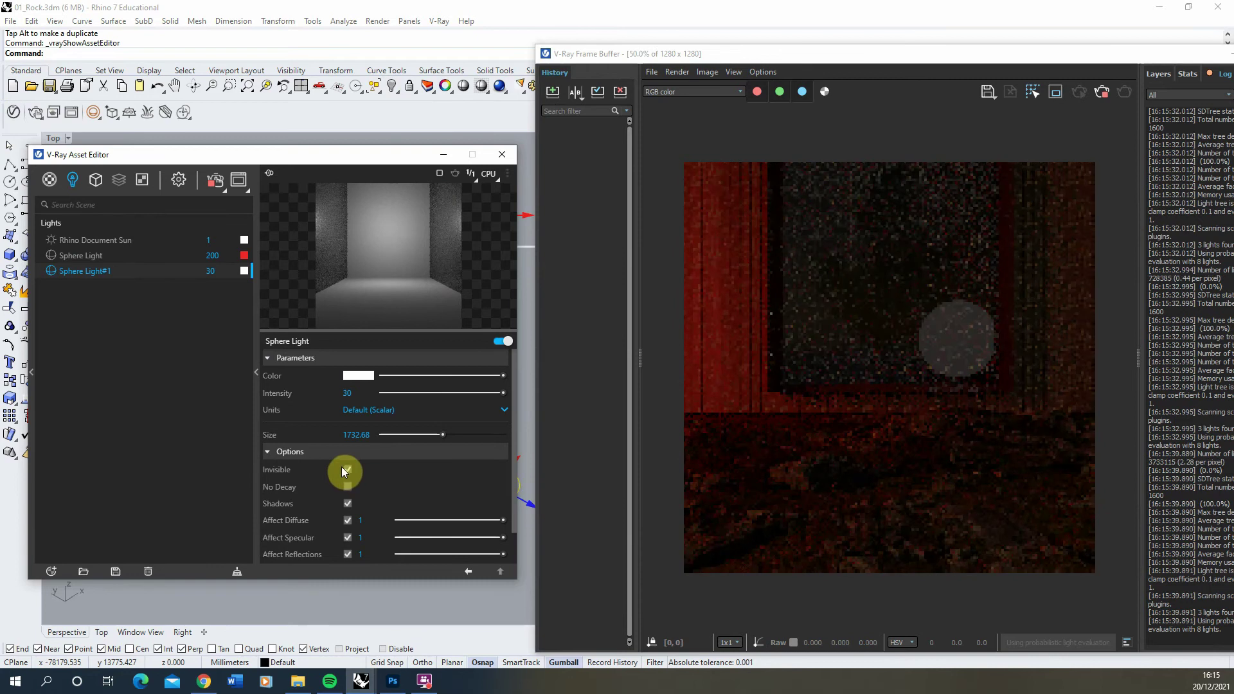
{"action": "left_click", "coordinate": [347, 554]}
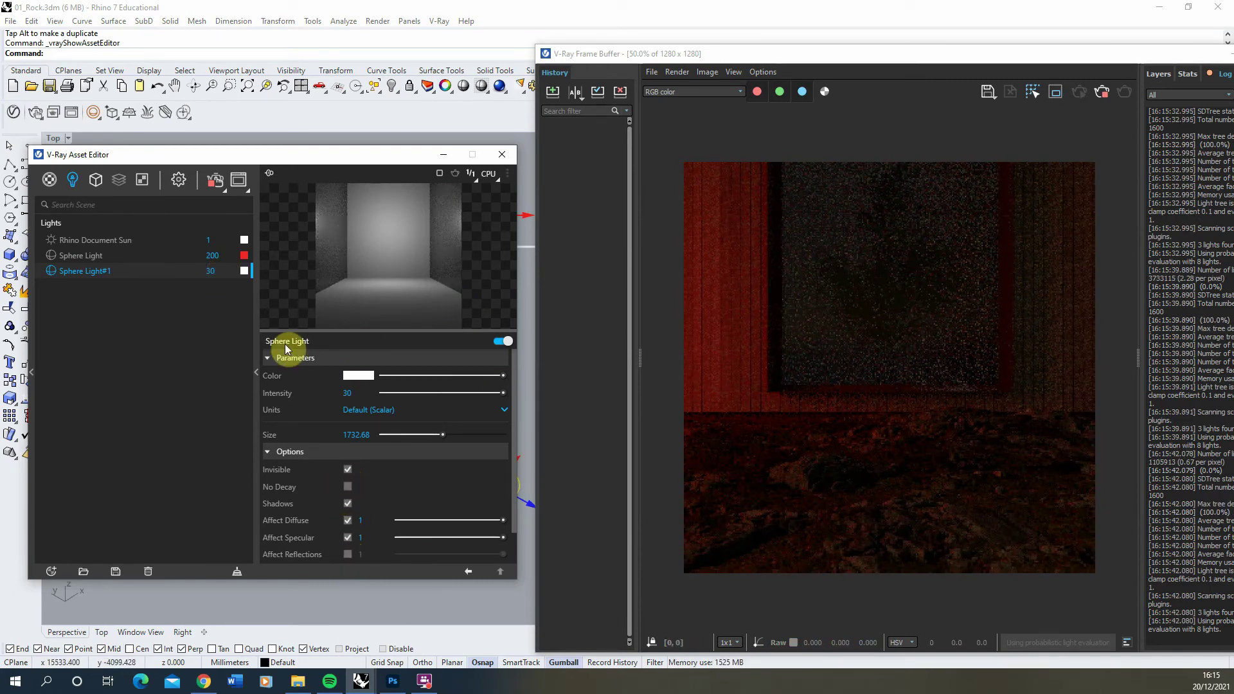
Color Sphere Light#1 blue and set its intensity to 150.
{"action": "left_click", "coordinate": [356, 379]}
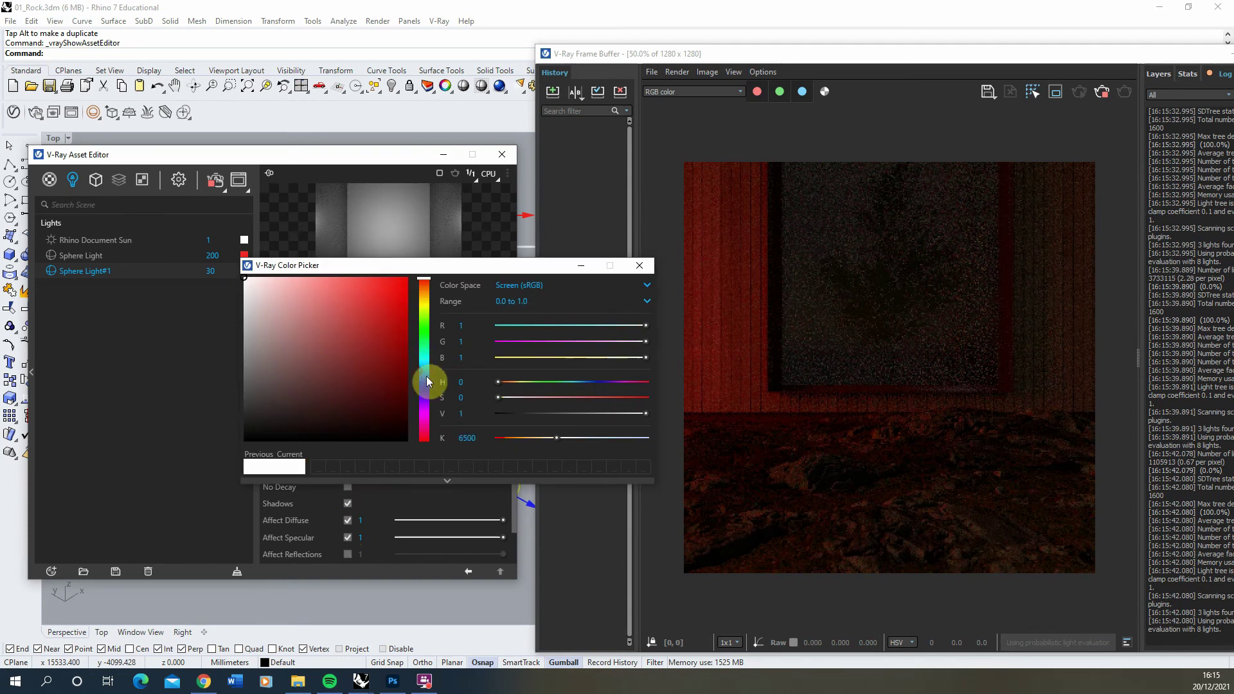
{"action": "left_click", "coordinate": [424, 377]}
{"action": "left_click_drag", "start_coordinate": [399, 344], "coordinate": [358, 263]}
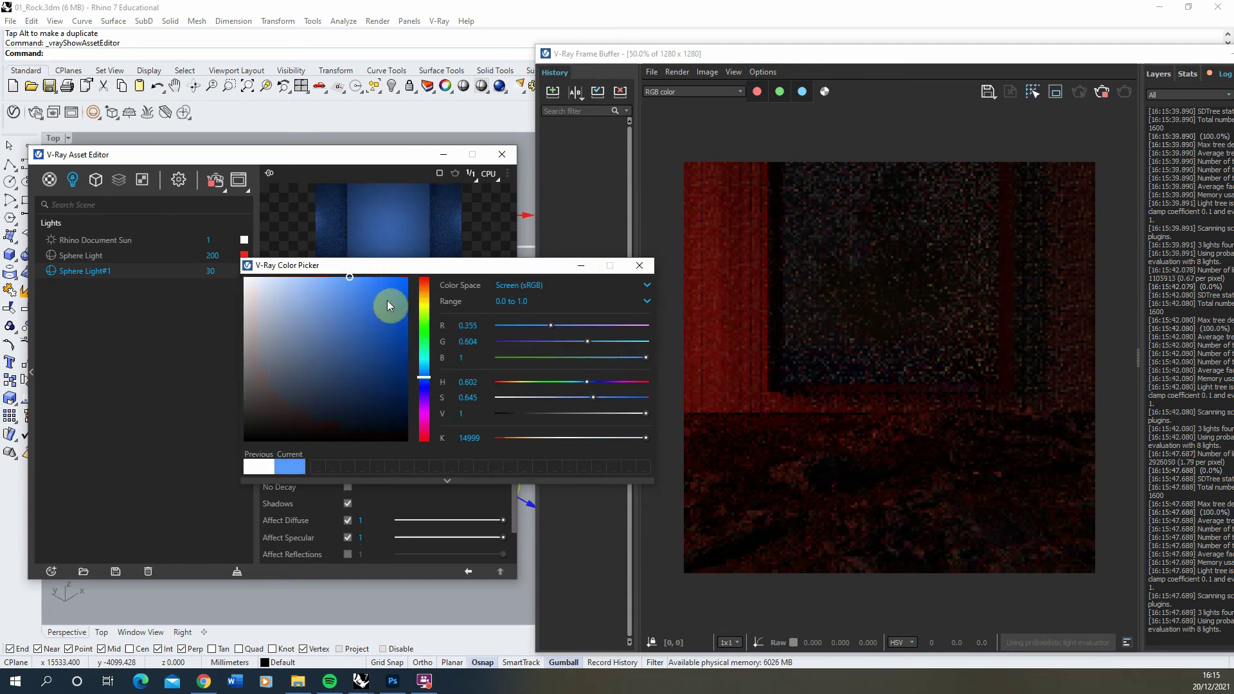
{"action": "left_click", "coordinate": [424, 369]}
{"action": "left_click", "coordinate": [393, 245]}
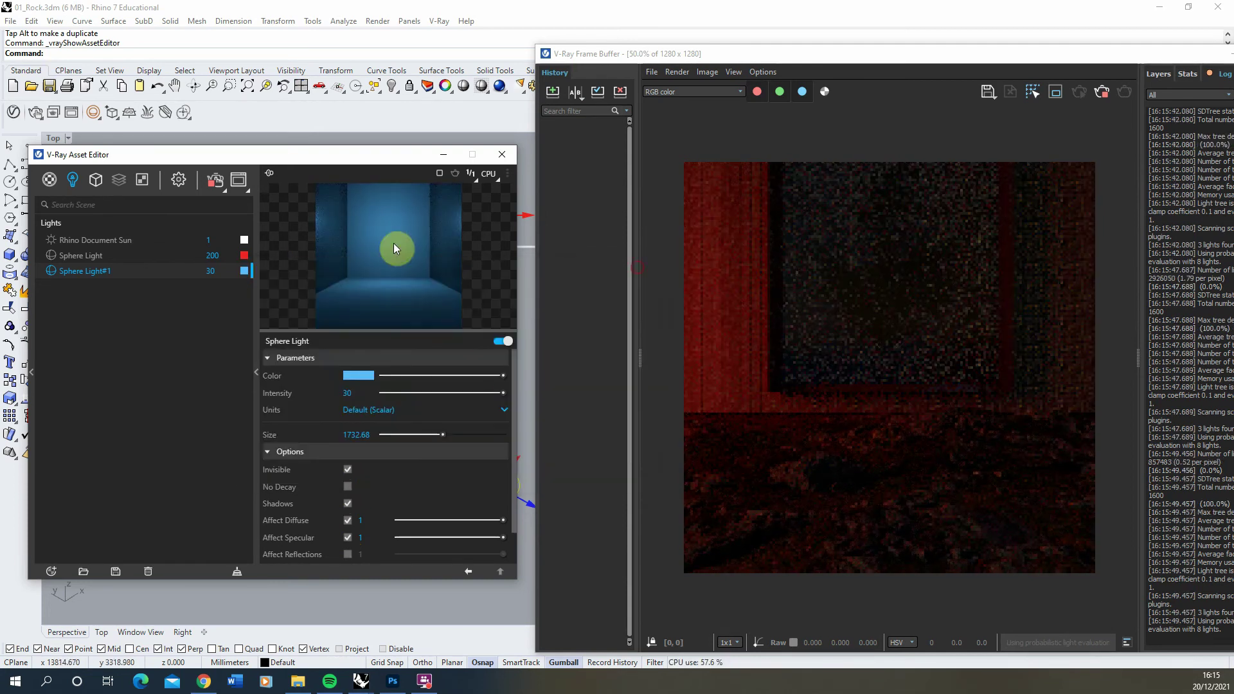
{"action": "double_click", "coordinate": [347, 392]}
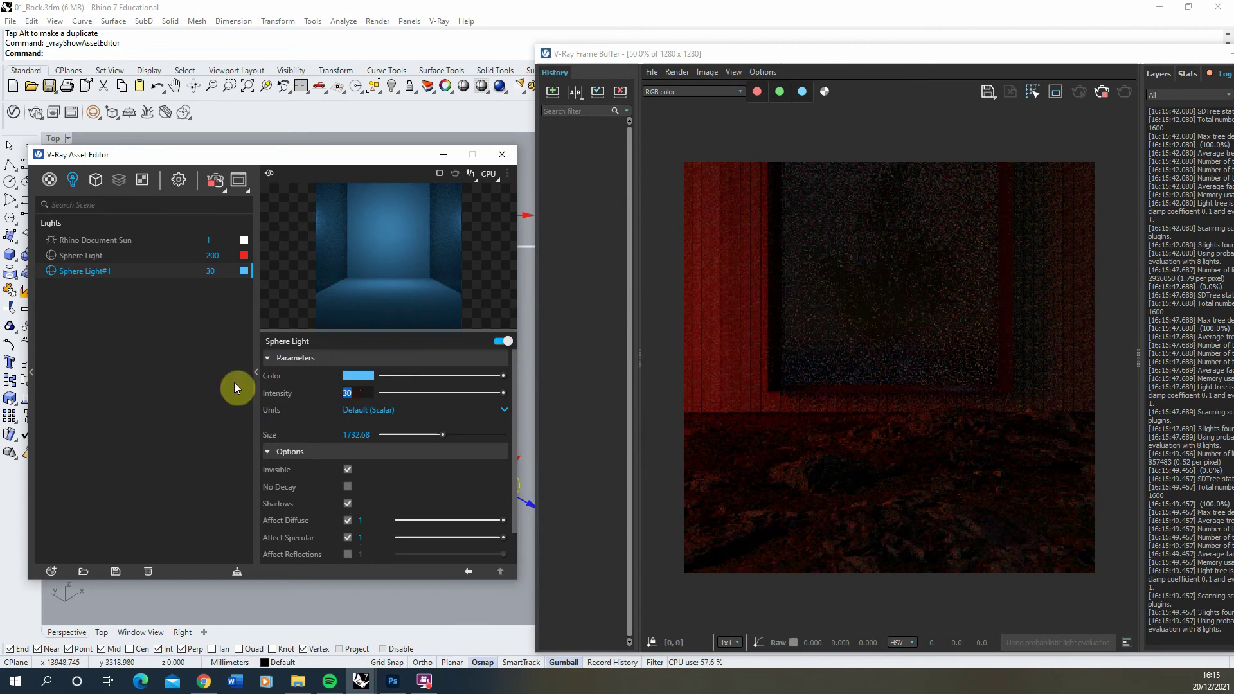
{"action": "type", "text": "150"}
{"action": "key", "text": "Return"}
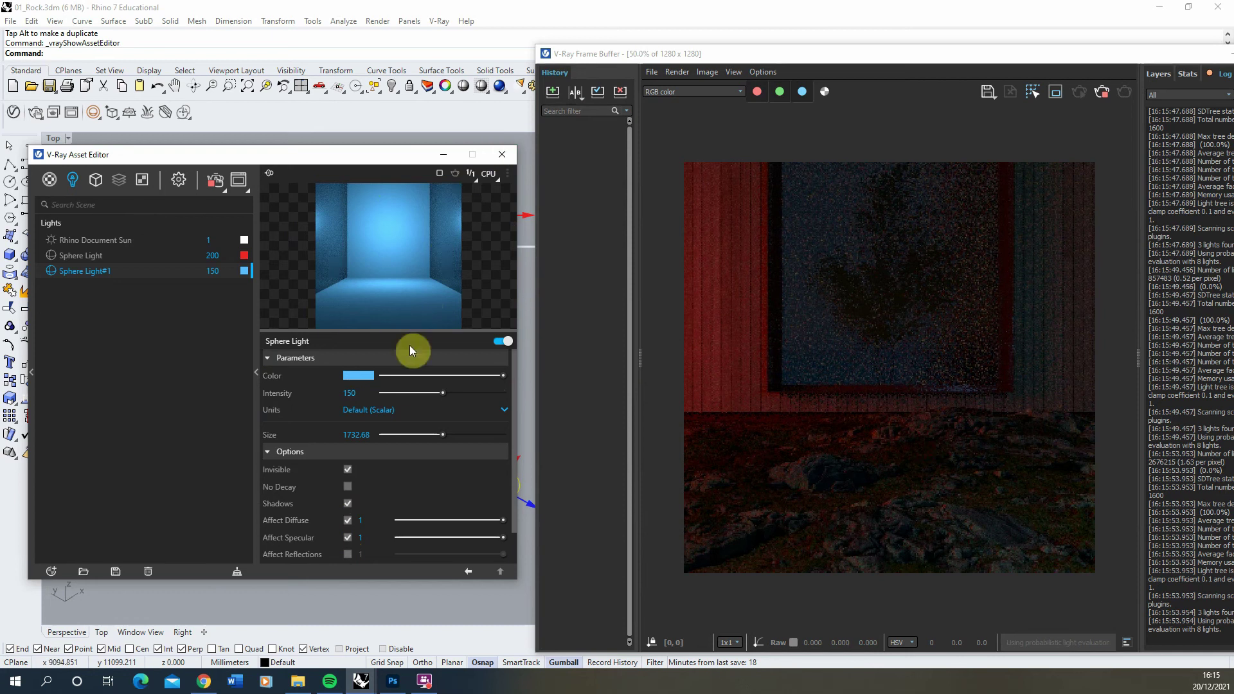
Switch the light to a more saturated blue and raise its intensity to 250.
{"action": "left_click", "coordinate": [367, 379]}
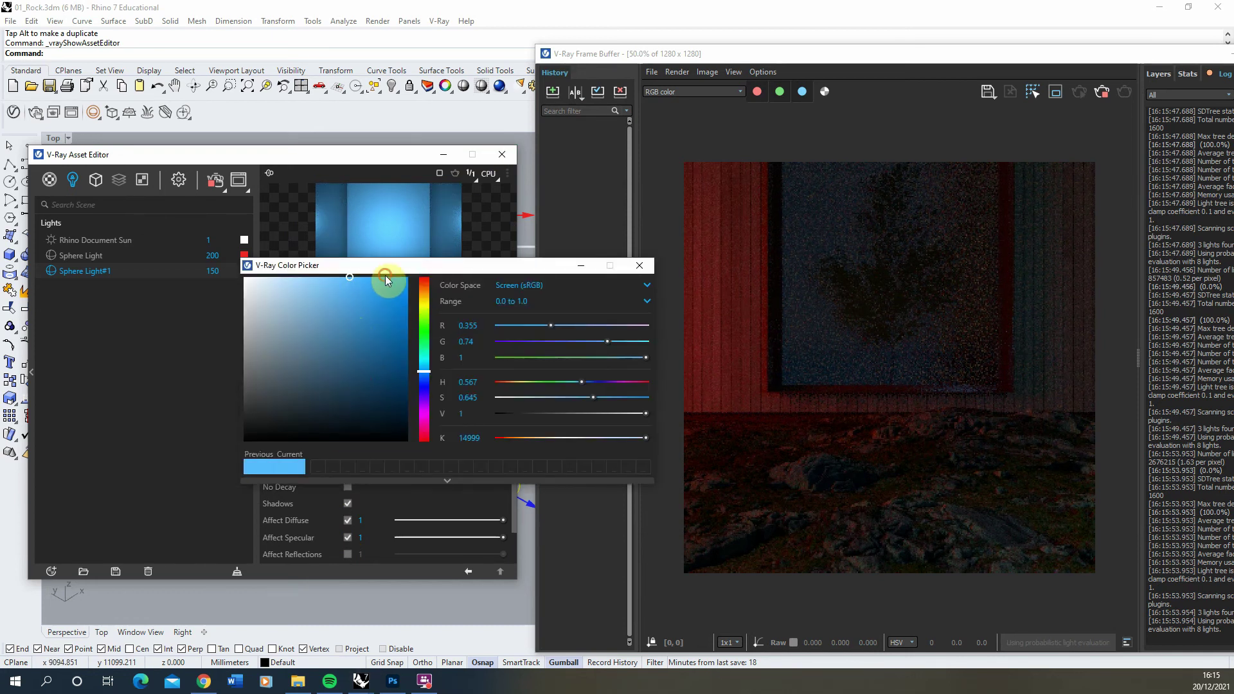
{"action": "left_click", "coordinate": [385, 280]}
{"action": "left_click", "coordinate": [639, 265]}
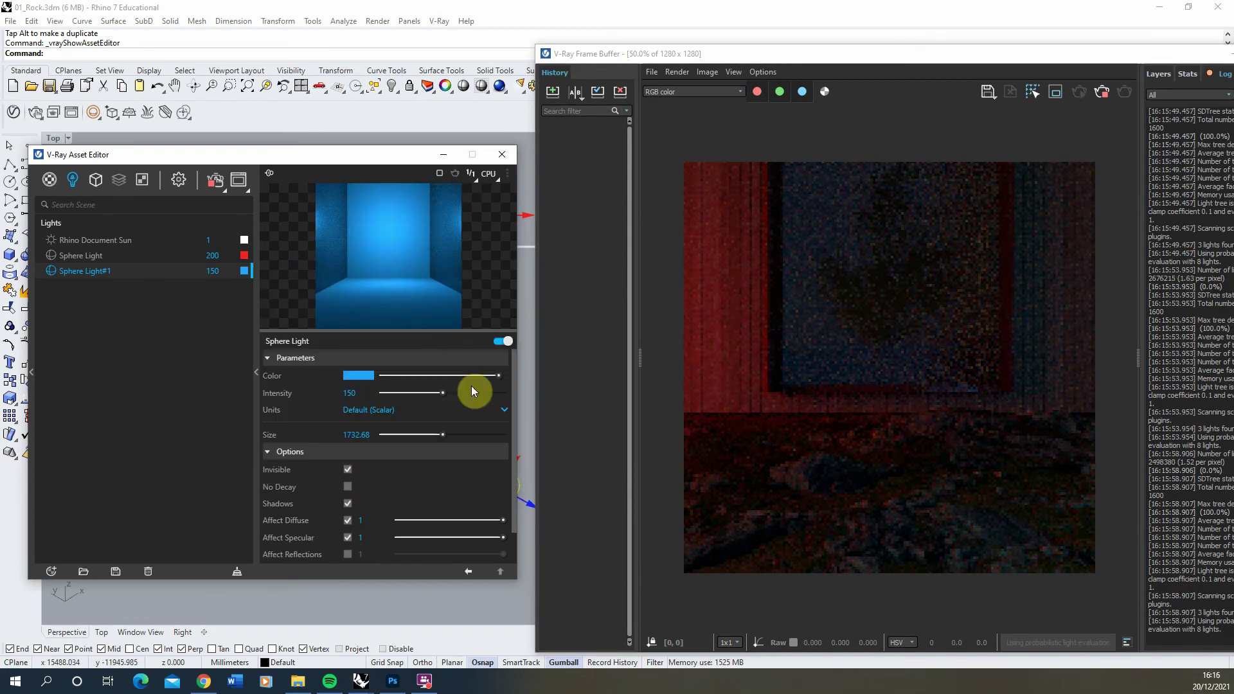
{"action": "double_click", "coordinate": [349, 392]}
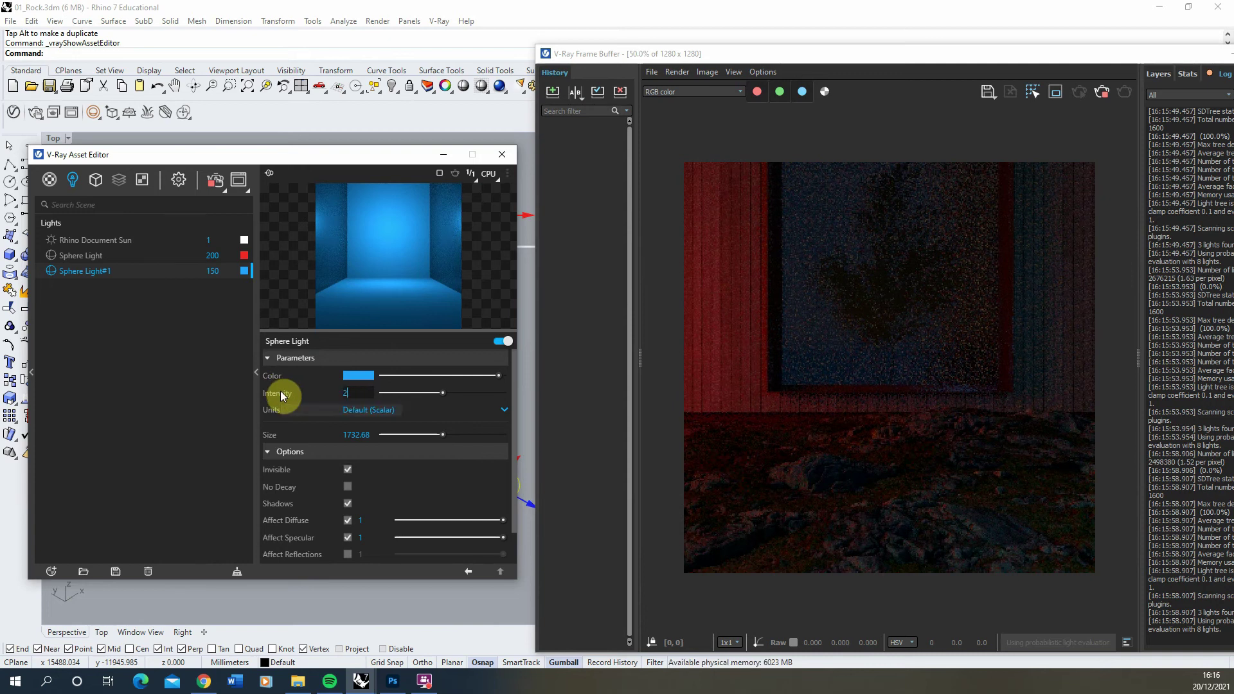
{"action": "type", "text": "250"}
{"action": "key", "text": "Return"}
Minimize the Asset Editor and gumball-drag the blue sphere light up and left in Perspective.
{"action": "left_click", "coordinate": [443, 155]}
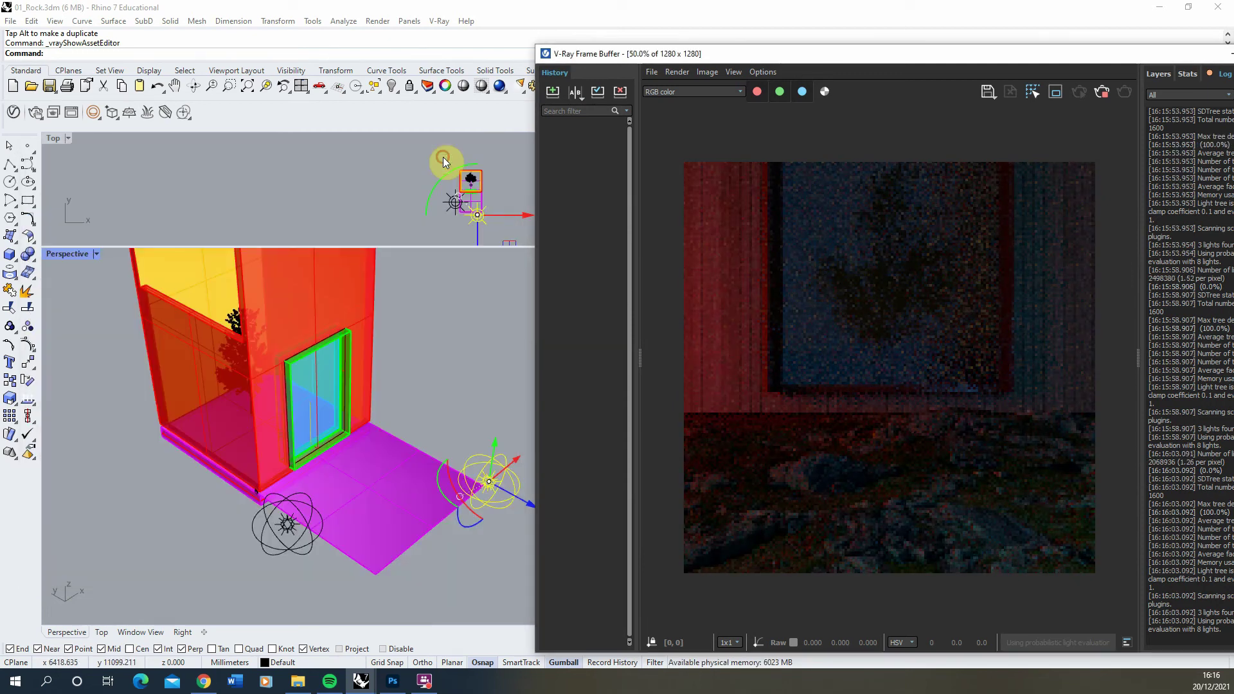
{"action": "left_click_drag", "start_coordinate": [497, 486], "coordinate": [488, 424]}
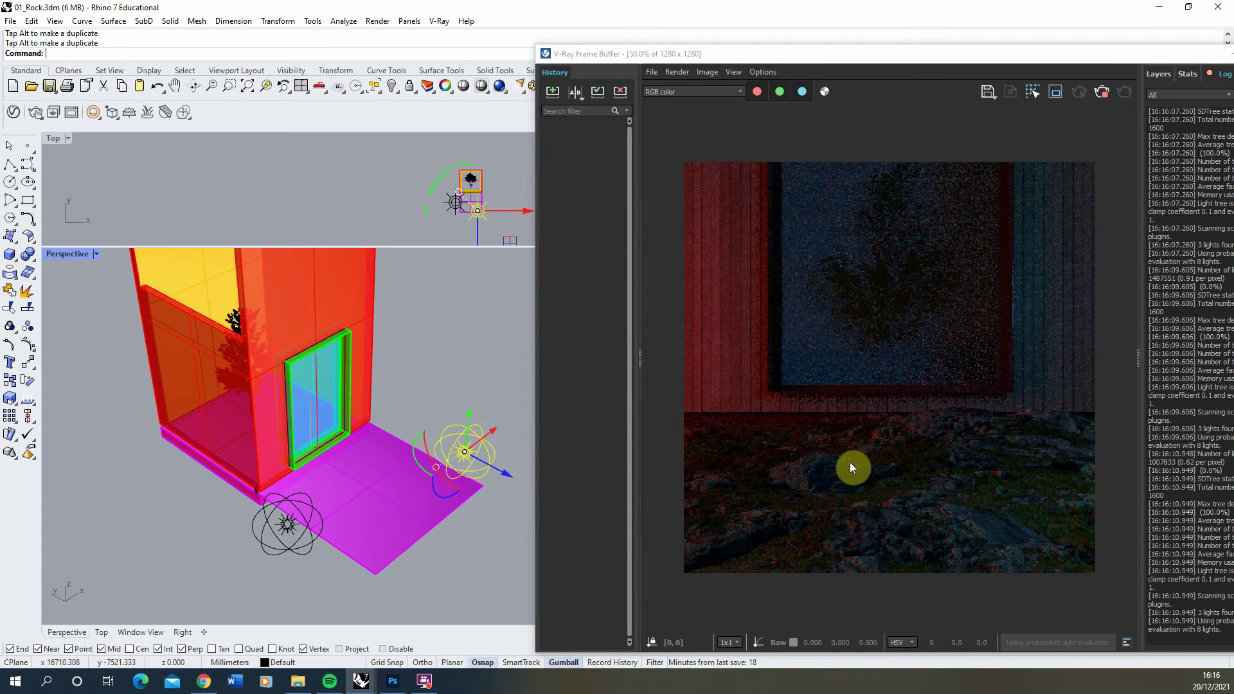